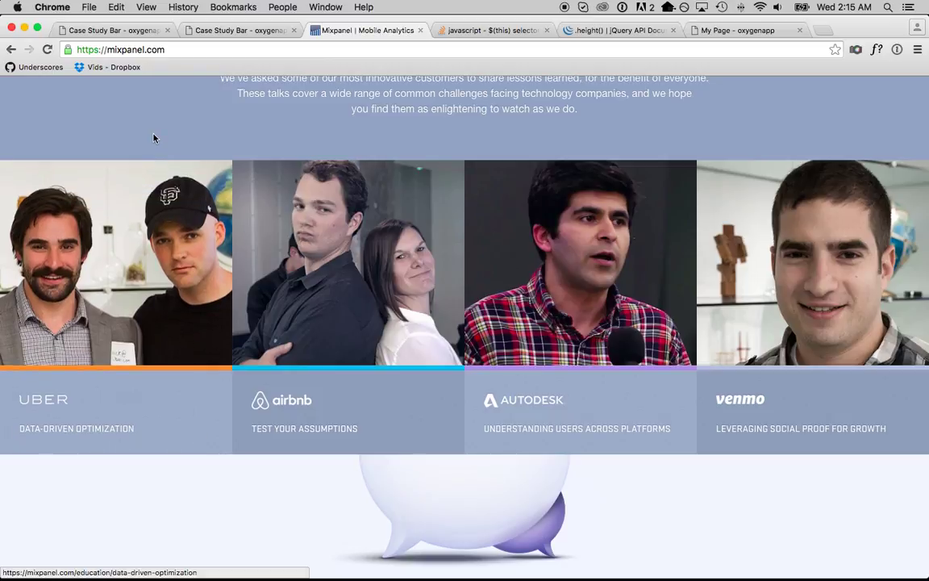
Step: Add a Div Block and rename its ID to case-study-container
{"action": "mouse_move", "coordinate": [148, 272]}
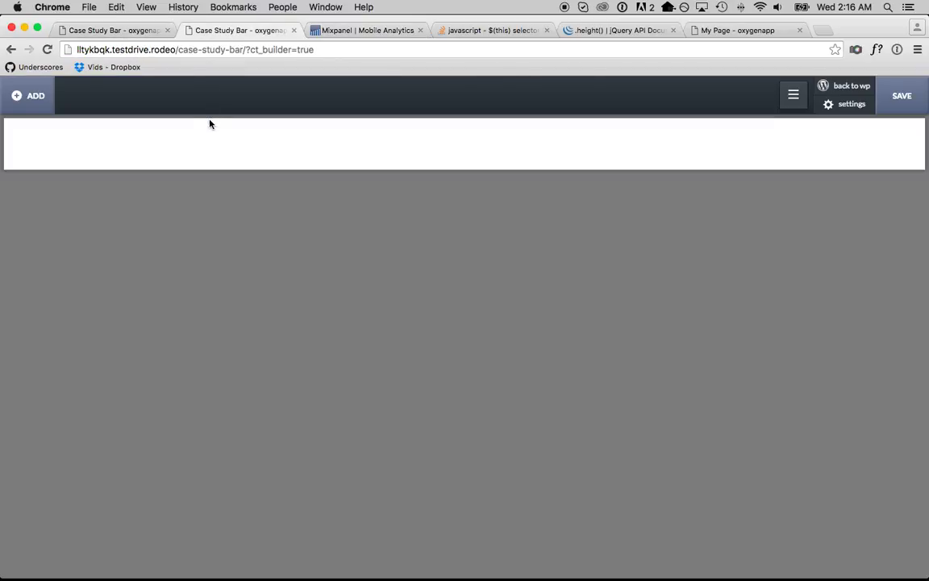
{"action": "left_click", "coordinate": [34, 98]}
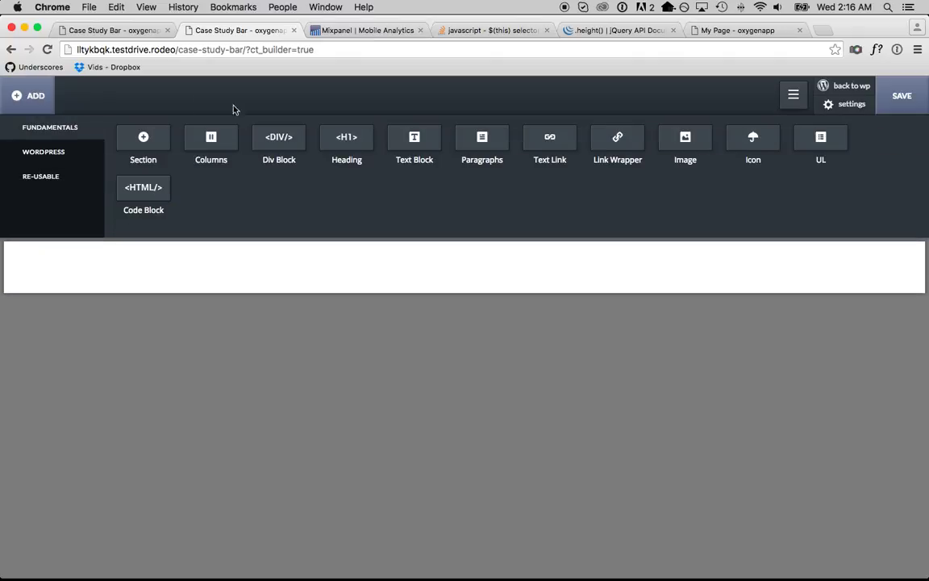
{"action": "left_click", "coordinate": [289, 139]}
{"action": "left_click", "coordinate": [217, 103]}
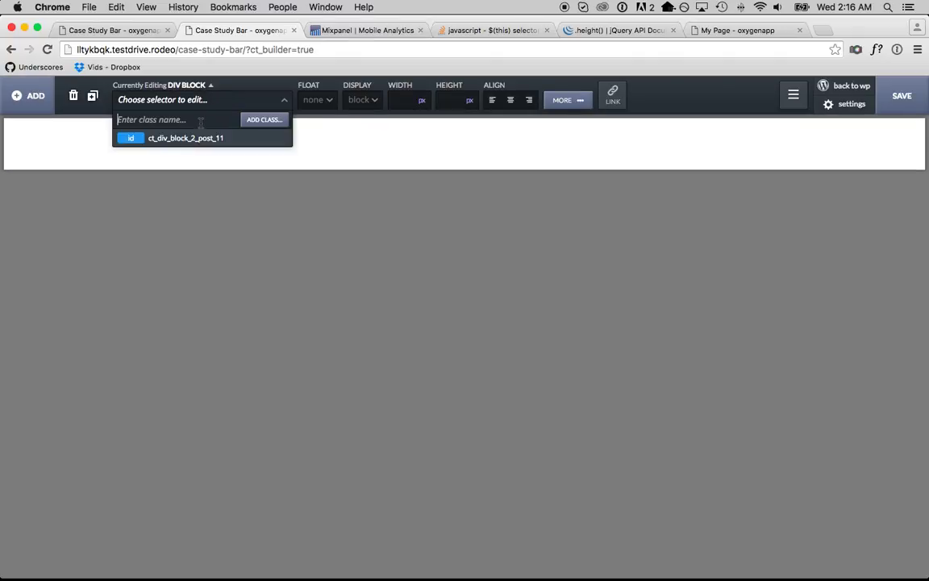
{"action": "left_click", "coordinate": [181, 137]}
{"action": "left_click", "coordinate": [201, 108]}
{"action": "left_click", "coordinate": [201, 102]}
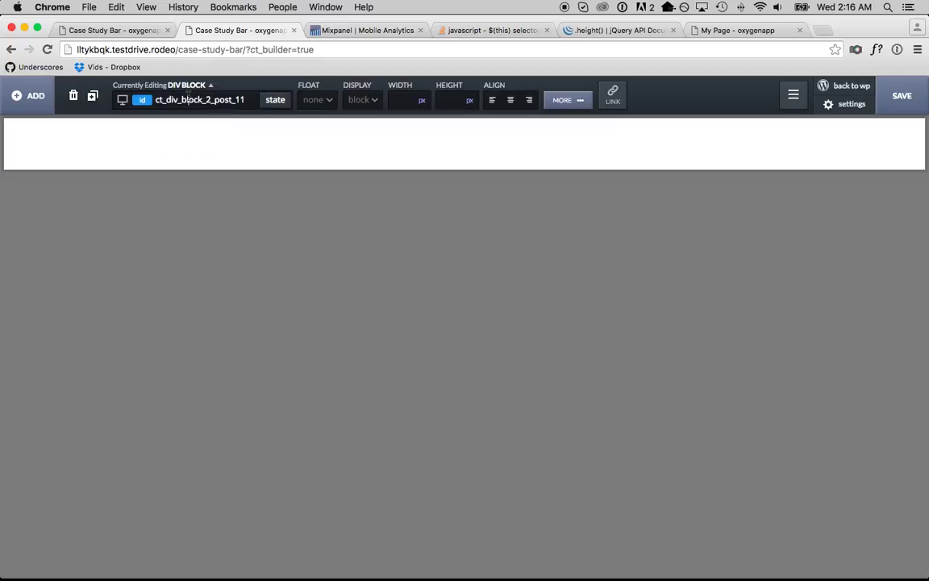
{"action": "type", "text": "case-study-container"}
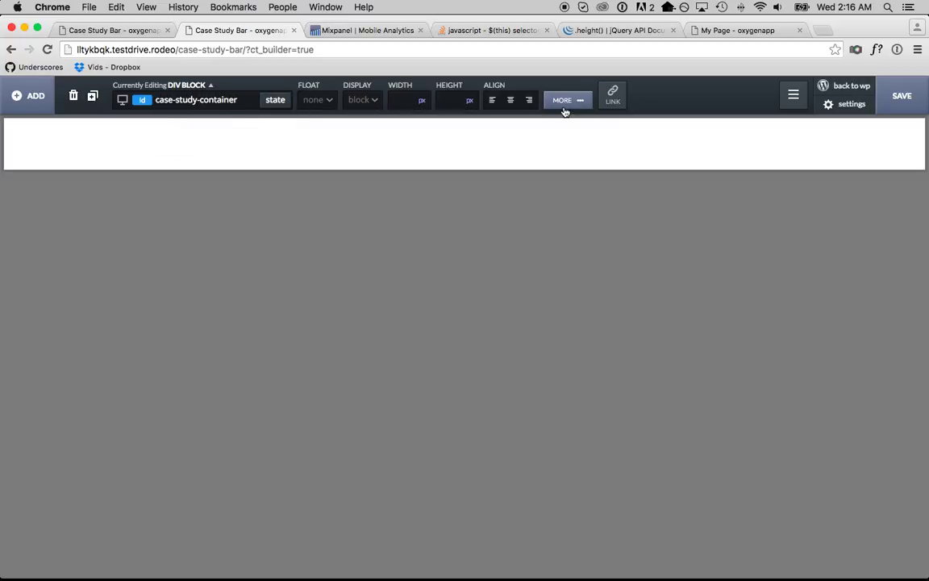
Step: Give the container a 20 px margin on all four sides
{"action": "left_click", "coordinate": [565, 100]}
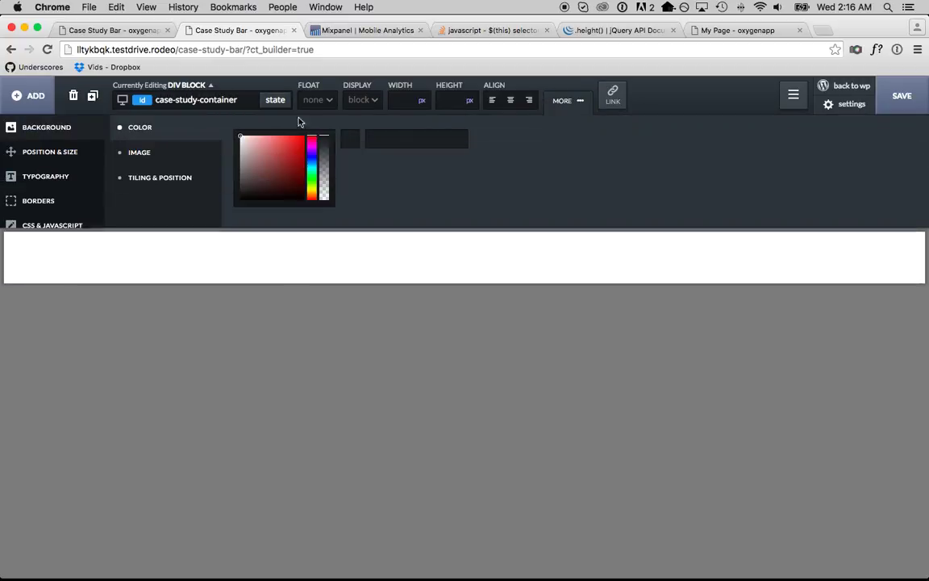
{"action": "left_click", "coordinate": [49, 153]}
{"action": "left_click", "coordinate": [508, 140]}
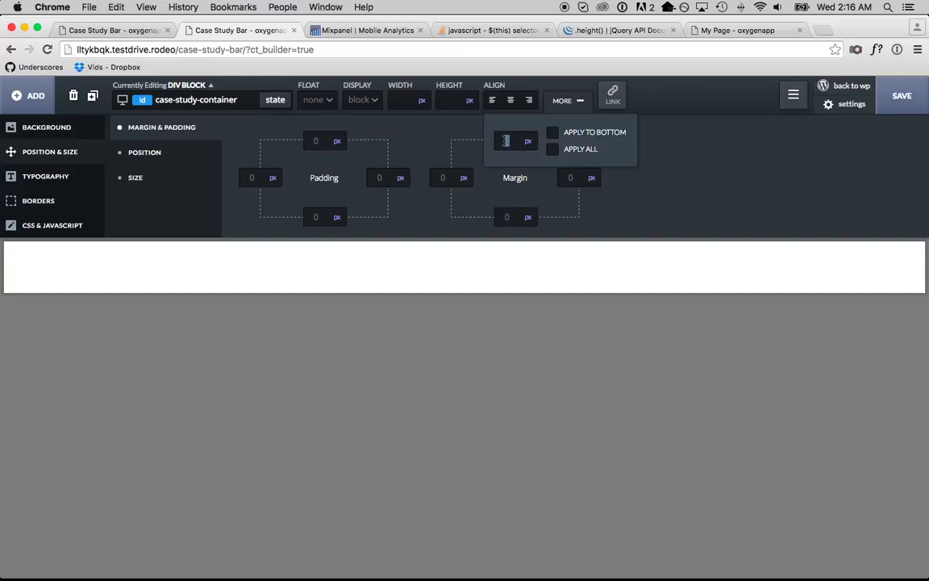
{"action": "type", "text": "20"}
{"action": "left_click", "coordinate": [589, 151]}
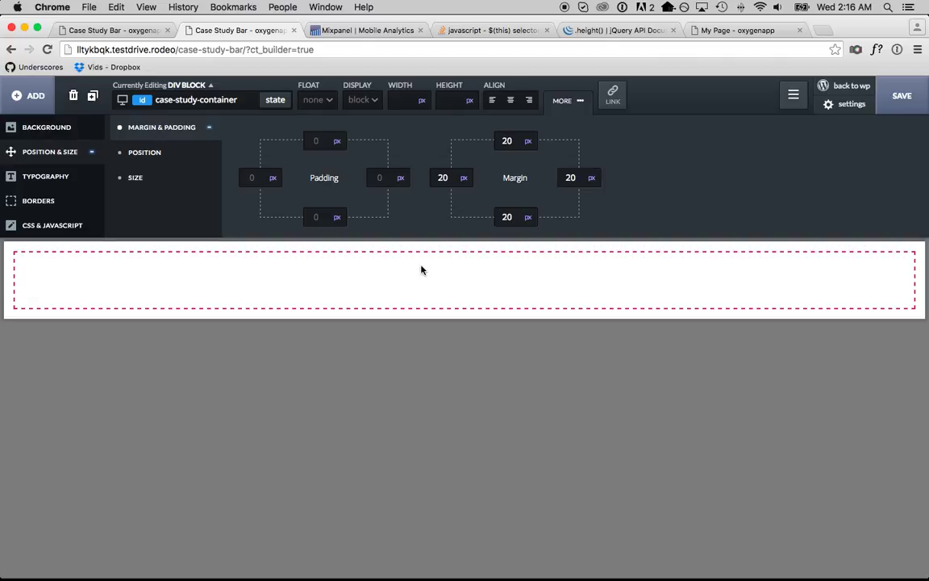
Step: Add a Div Block inside the container with class case-study-column
{"action": "left_click", "coordinate": [29, 95]}
{"action": "left_click", "coordinate": [29, 95]}
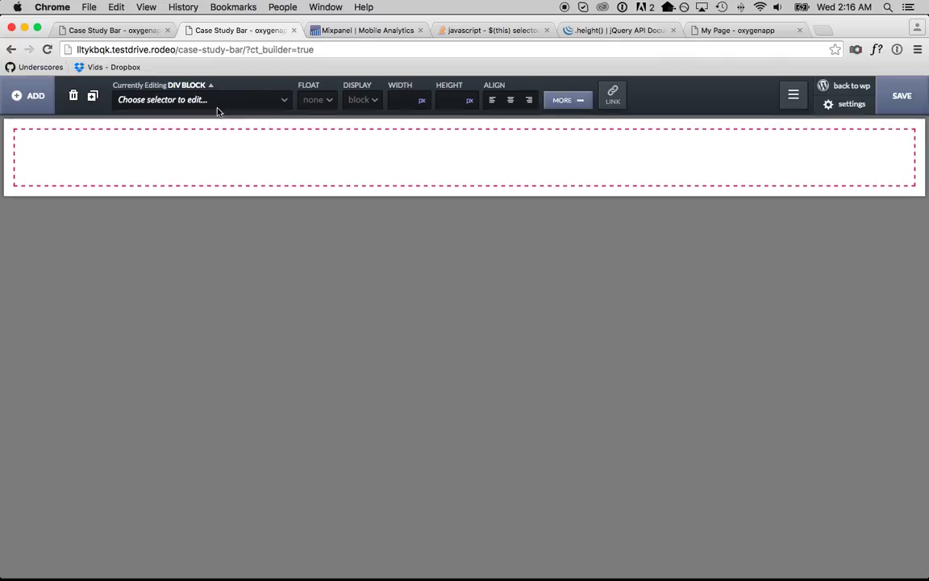
{"action": "left_click", "coordinate": [216, 103]}
{"action": "type", "text": "column"}
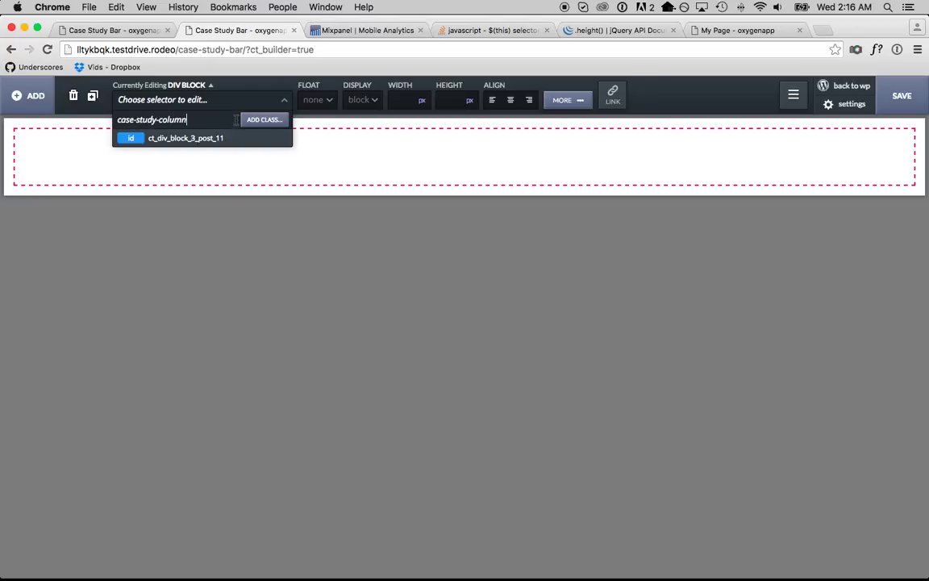
{"action": "left_click", "coordinate": [284, 120]}
Step: Set the column's width to 25% and float it left
{"action": "left_click", "coordinate": [420, 105]}
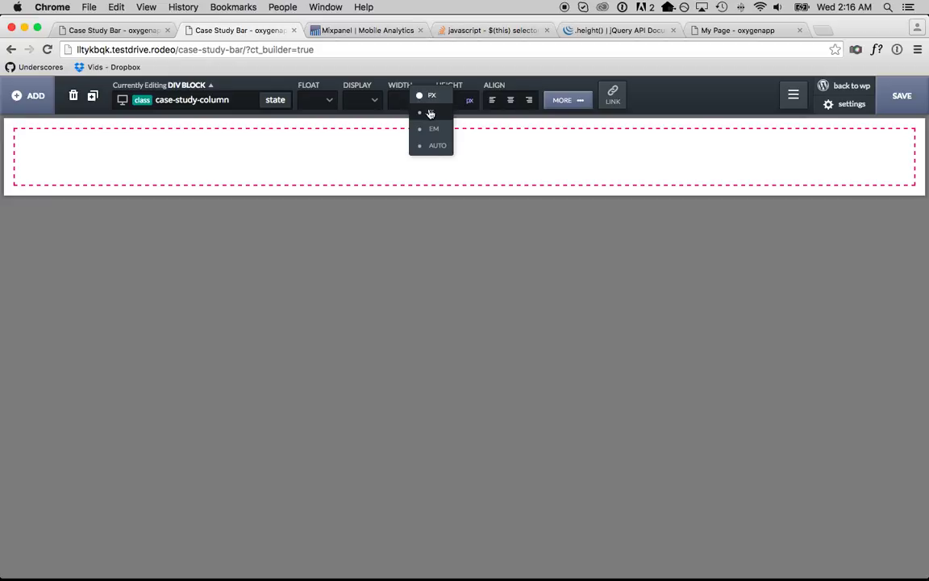
{"action": "left_click", "coordinate": [426, 112]}
{"action": "type", "text": "25"}
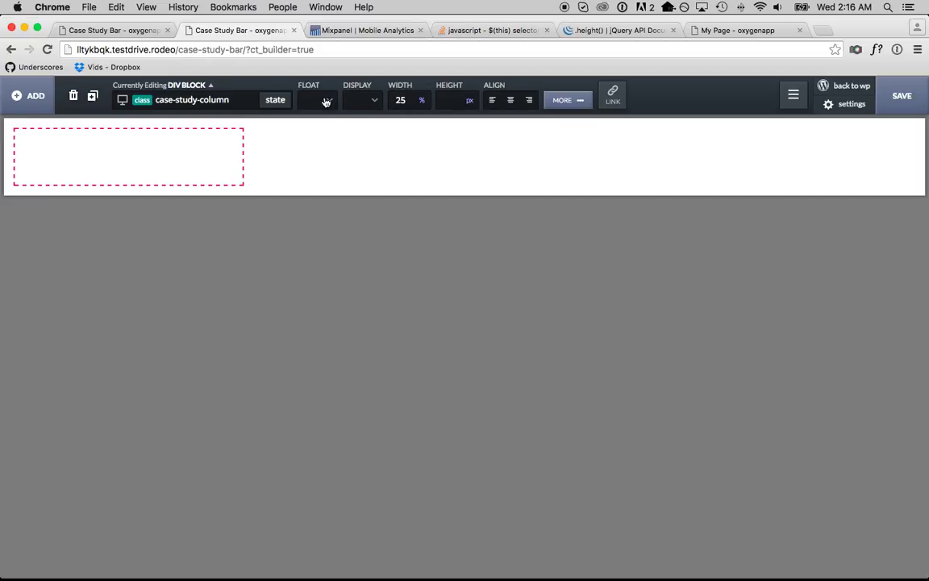
{"action": "left_click", "coordinate": [318, 99]}
{"action": "left_click", "coordinate": [284, 139]}
Step: Check the Mixpanel reference cards, then review the column's selectors in the builder
{"action": "left_click", "coordinate": [307, 34]}
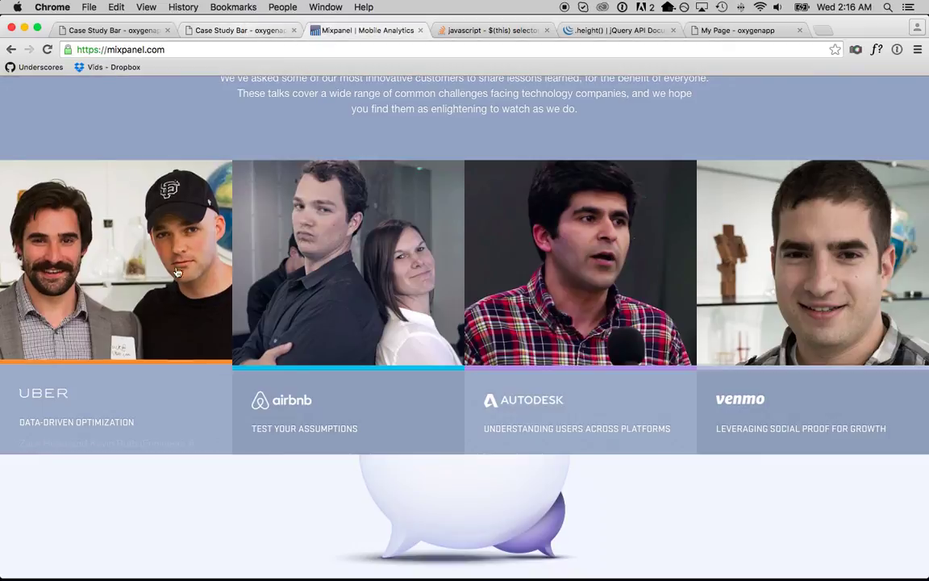
{"action": "left_click", "coordinate": [255, 30]}
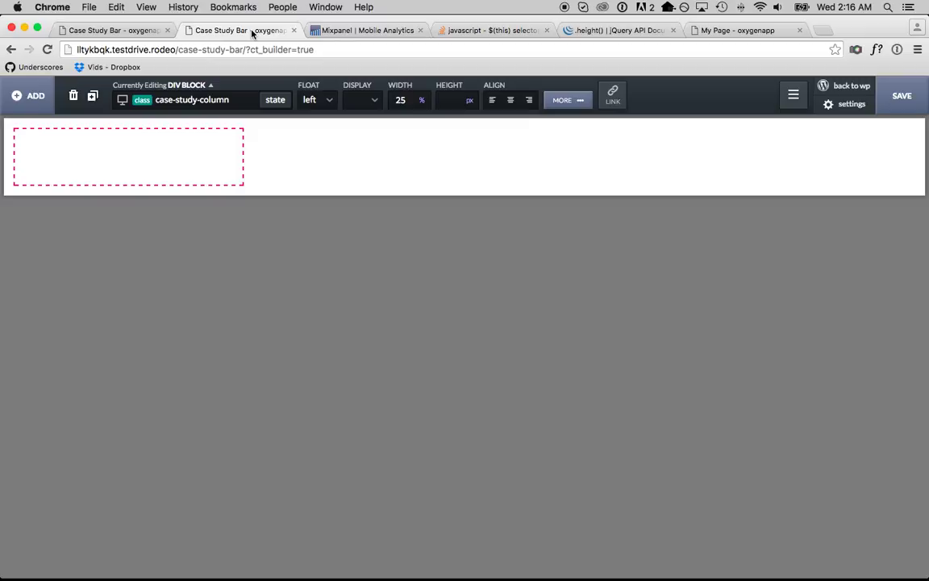
{"action": "left_click", "coordinate": [204, 99]}
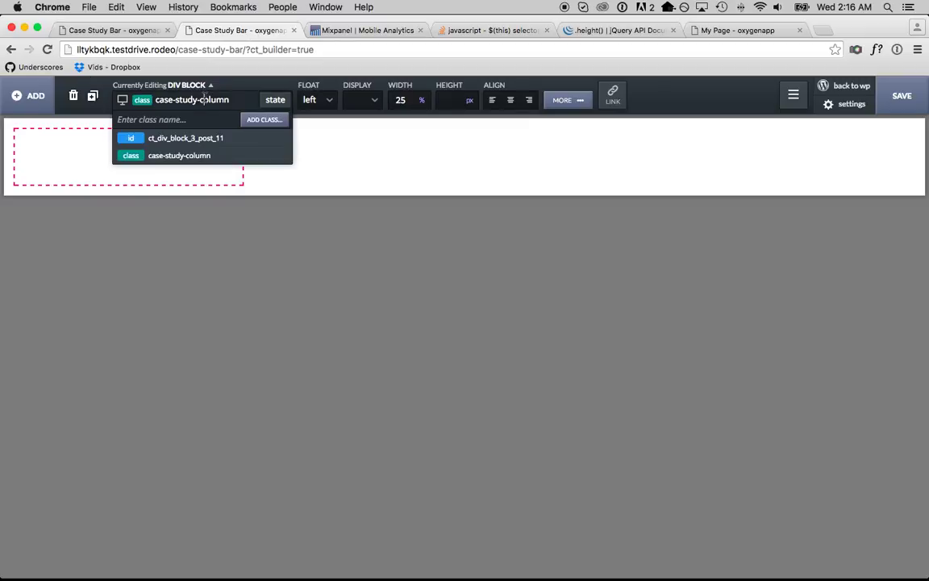
Step: Nest a Div Block with class case-study-animator inside the column, then compare with Mixpanel's hover effect
{"action": "left_click", "coordinate": [29, 96]}
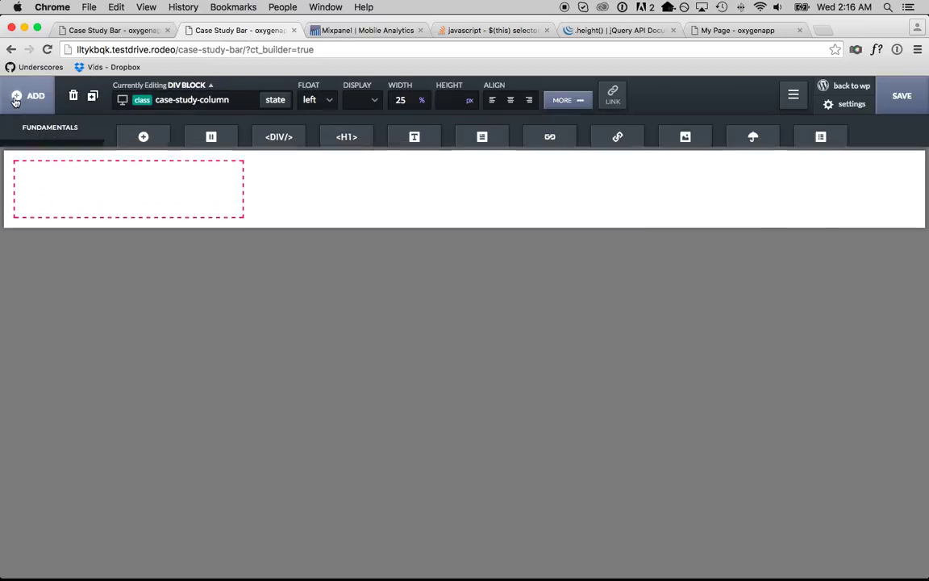
{"action": "left_click", "coordinate": [183, 100]}
{"action": "left_click", "coordinate": [183, 100]}
{"action": "type", "text": "co"}
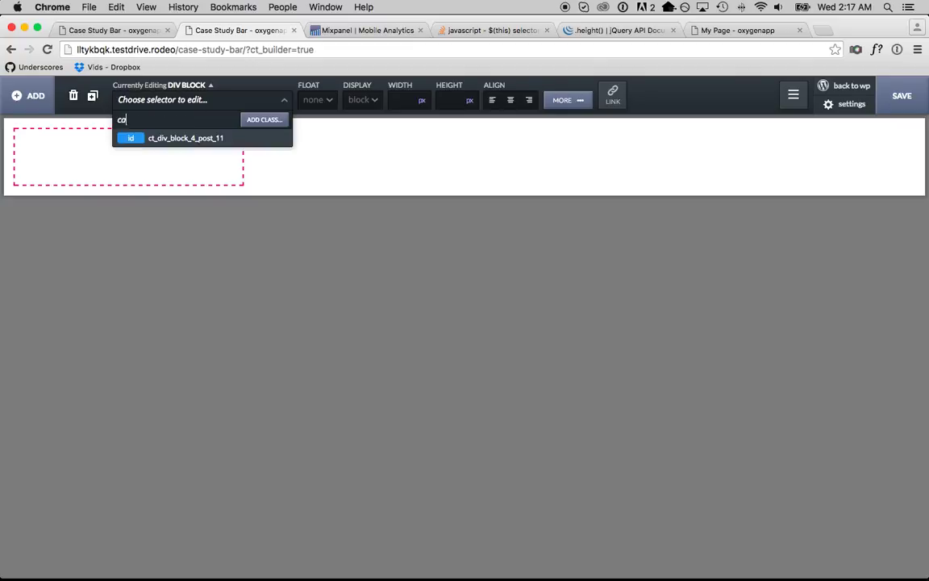
{"action": "type", "text": "se-study-animator"}
{"action": "key", "text": "Return"}
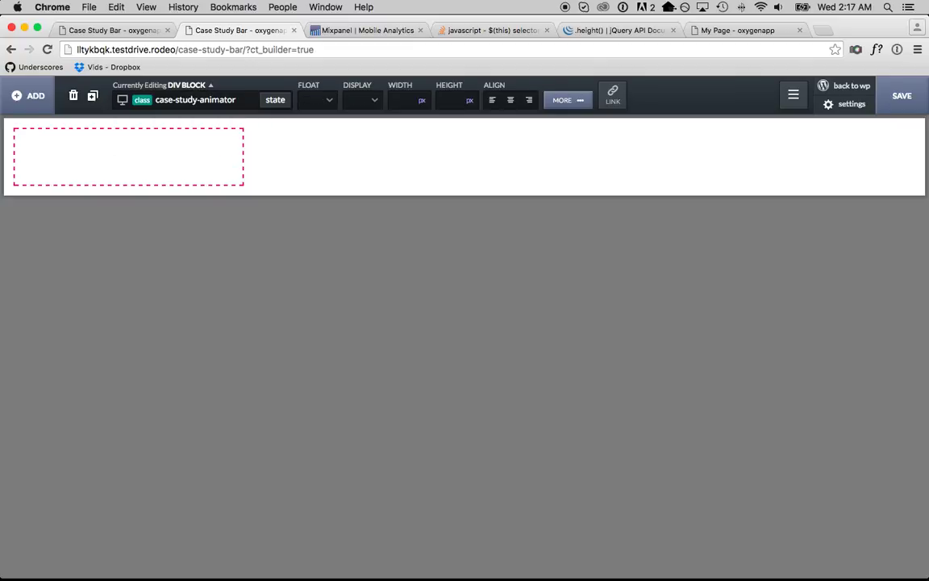
{"action": "left_click", "coordinate": [311, 30]}
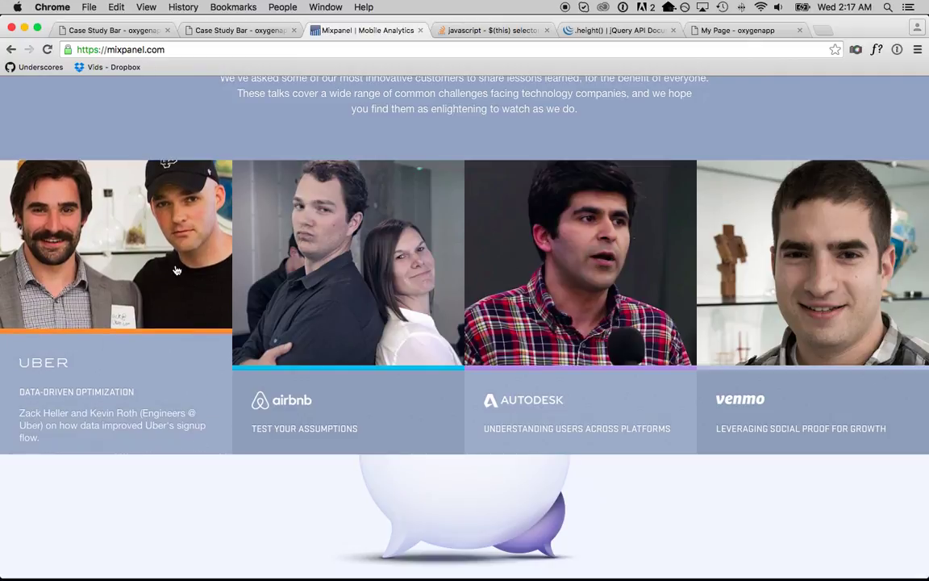
Step: Add a case-study-img Div Block inside the animator with a height of 260 px
{"action": "left_click", "coordinate": [251, 31]}
{"action": "left_click", "coordinate": [23, 95]}
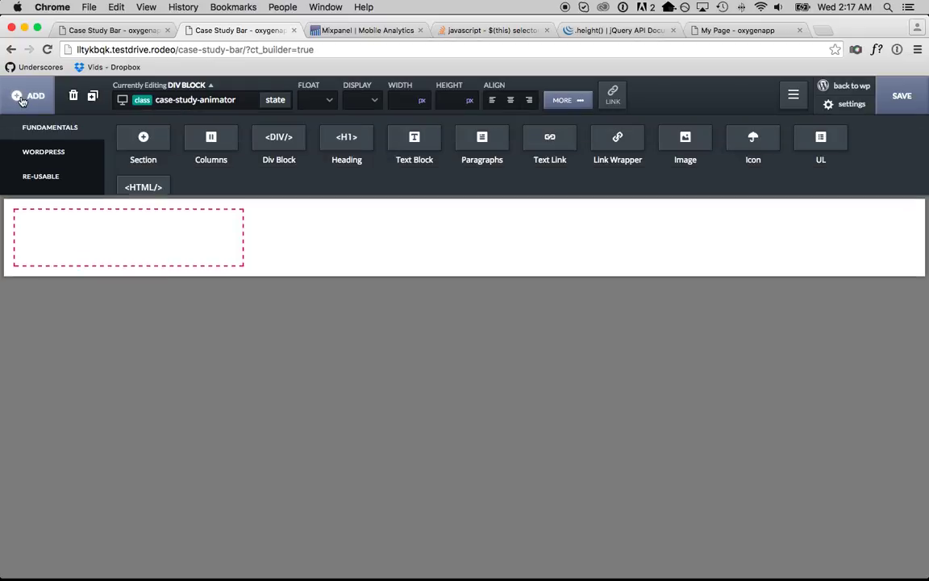
{"action": "left_click", "coordinate": [266, 137]}
{"action": "left_click", "coordinate": [202, 100]}
{"action": "type", "text": "case-study-img"}
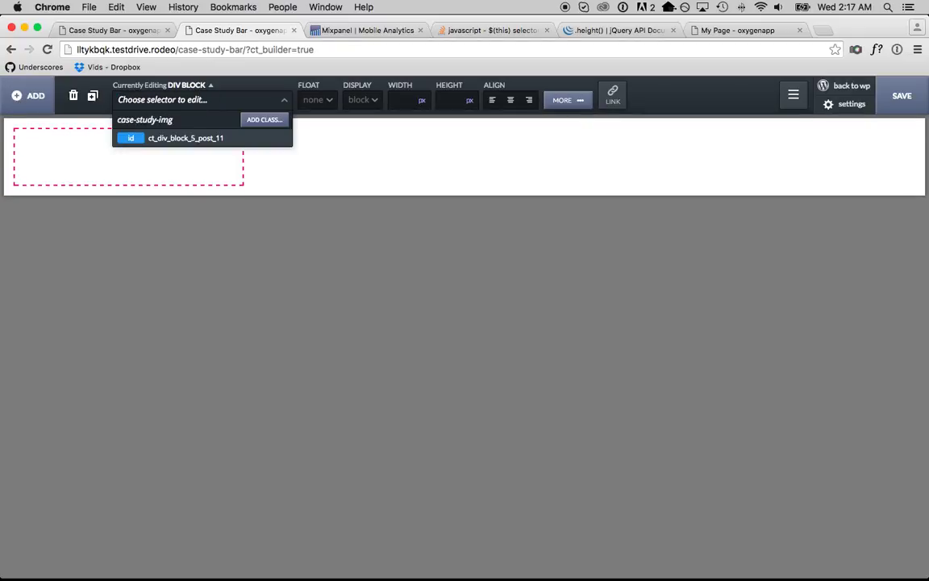
{"action": "key", "text": "Return"}
{"action": "left_click", "coordinate": [448, 99]}
{"action": "type", "text": "260"}
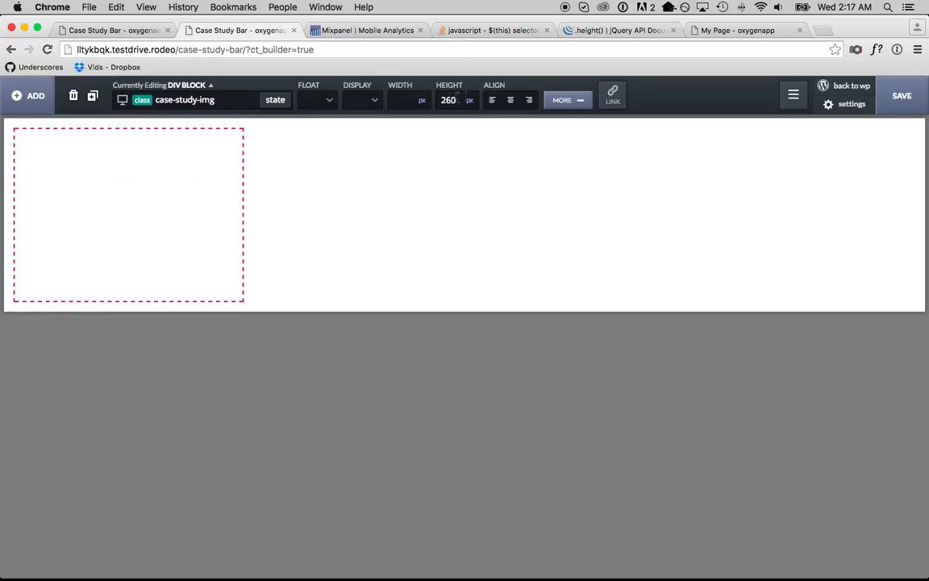
Step: Upload images 1.png to 4.png and set 1.png as the block's background image
{"action": "left_click", "coordinate": [568, 100]}
{"action": "left_click", "coordinate": [159, 108]}
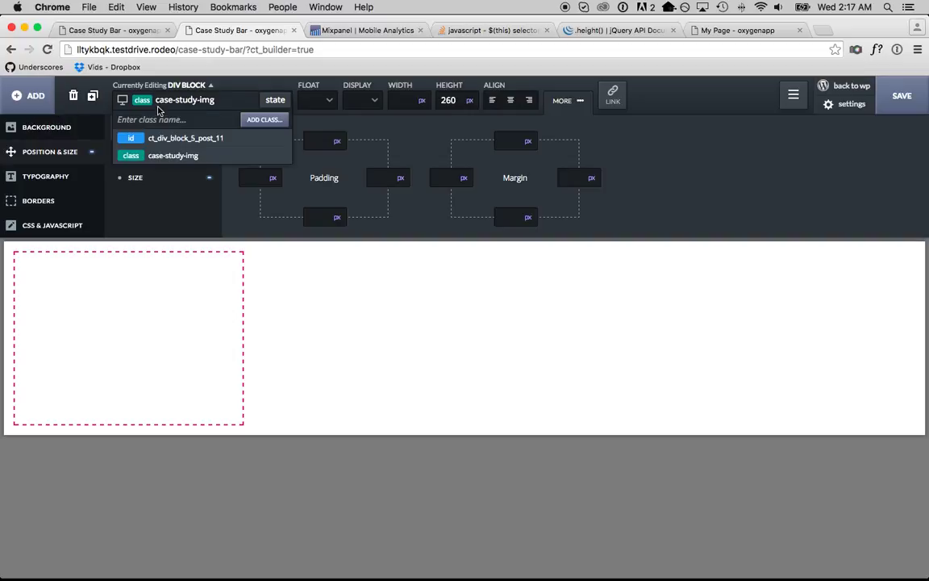
{"action": "left_click", "coordinate": [152, 137]}
{"action": "left_click", "coordinate": [47, 126]}
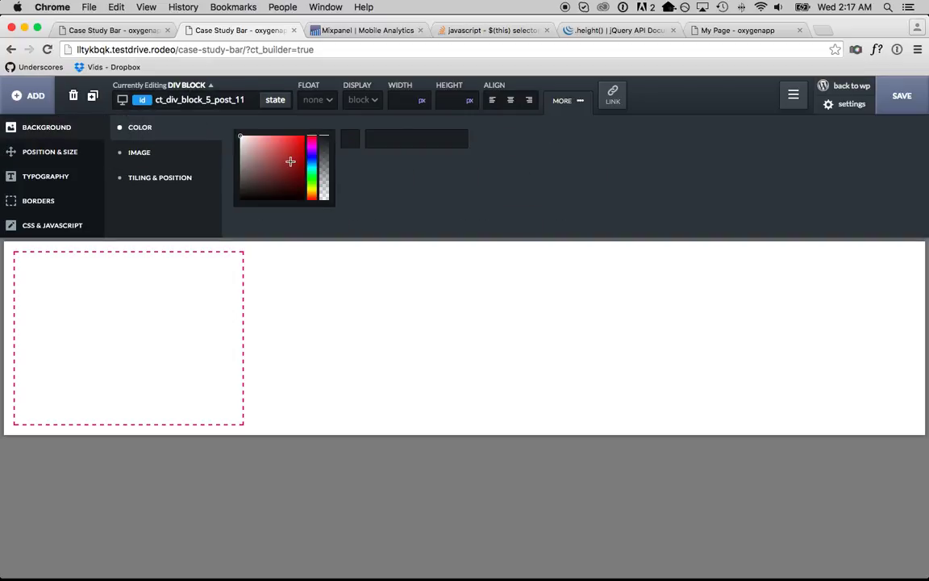
{"action": "left_click", "coordinate": [191, 154]}
{"action": "left_click", "coordinate": [484, 143]}
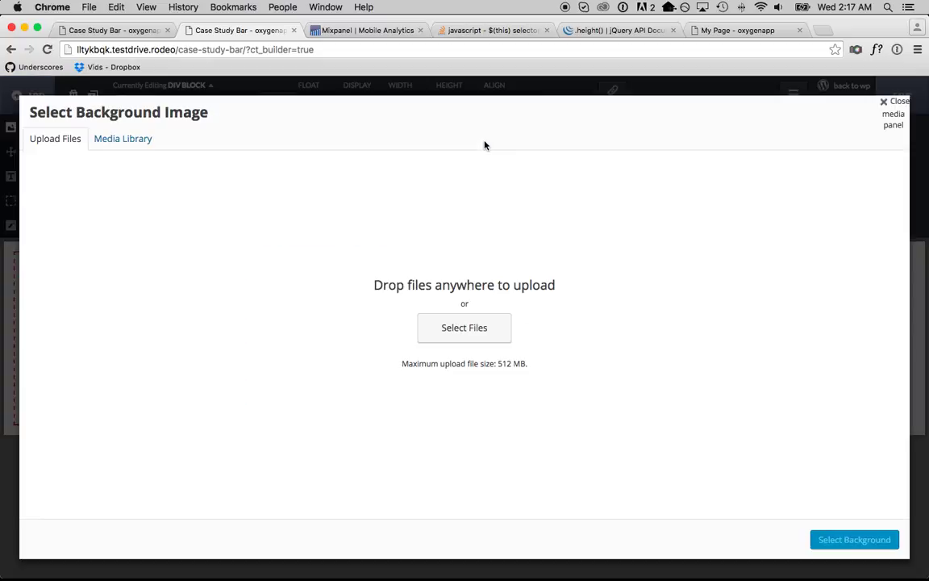
{"action": "left_click", "coordinate": [448, 328]}
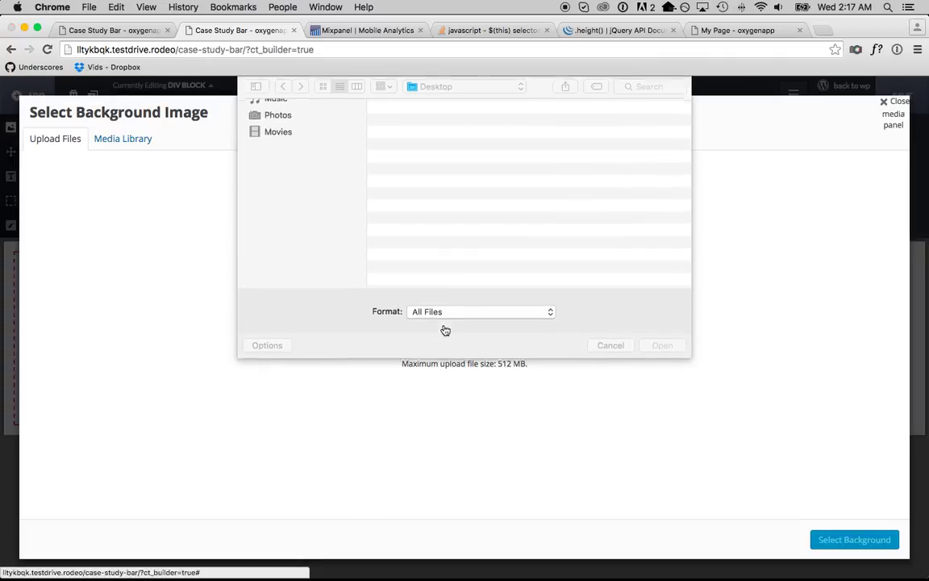
{"action": "left_click", "coordinate": [403, 123]}
{"action": "left_click", "coordinate": [422, 159], "text": "shift"}
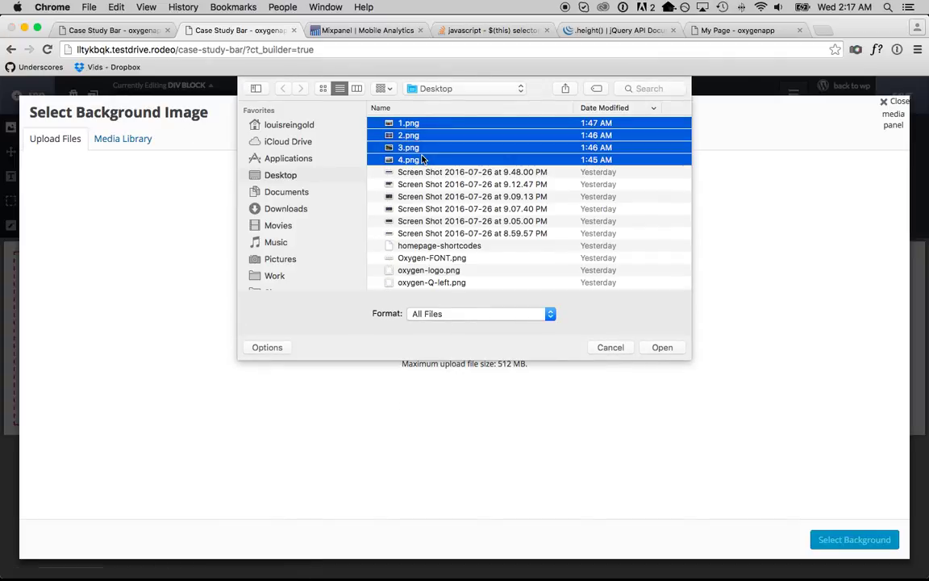
{"action": "key", "text": "Return"}
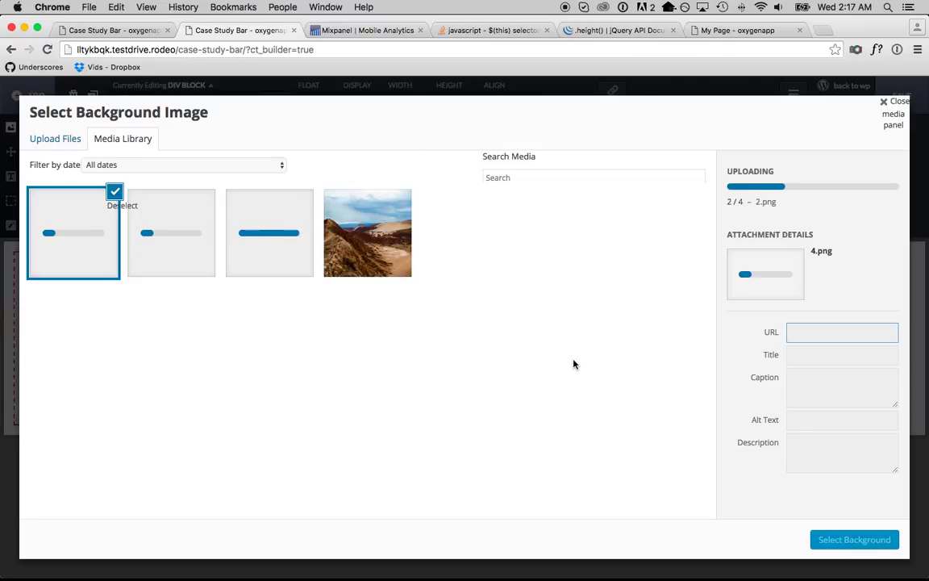
{"action": "left_click", "coordinate": [396, 231]}
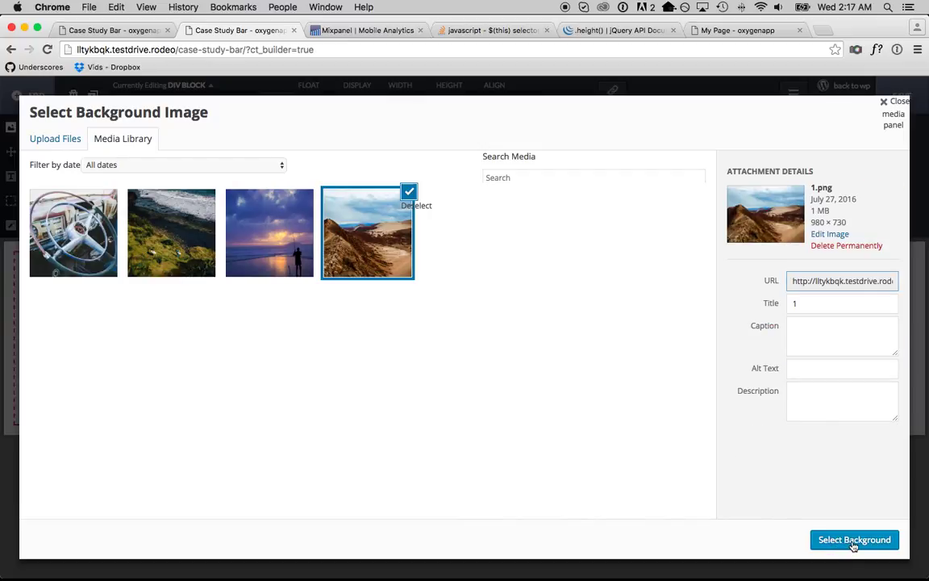
{"action": "left_click", "coordinate": [853, 540]}
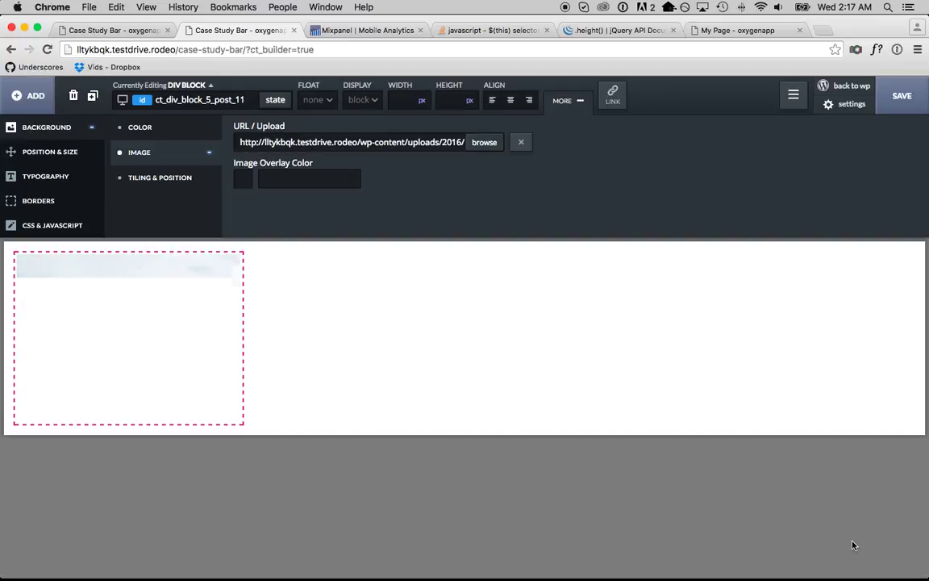
Step: Set the background image size to cover after briefly trying contain
{"action": "left_click", "coordinate": [165, 98]}
{"action": "left_click", "coordinate": [195, 153]}
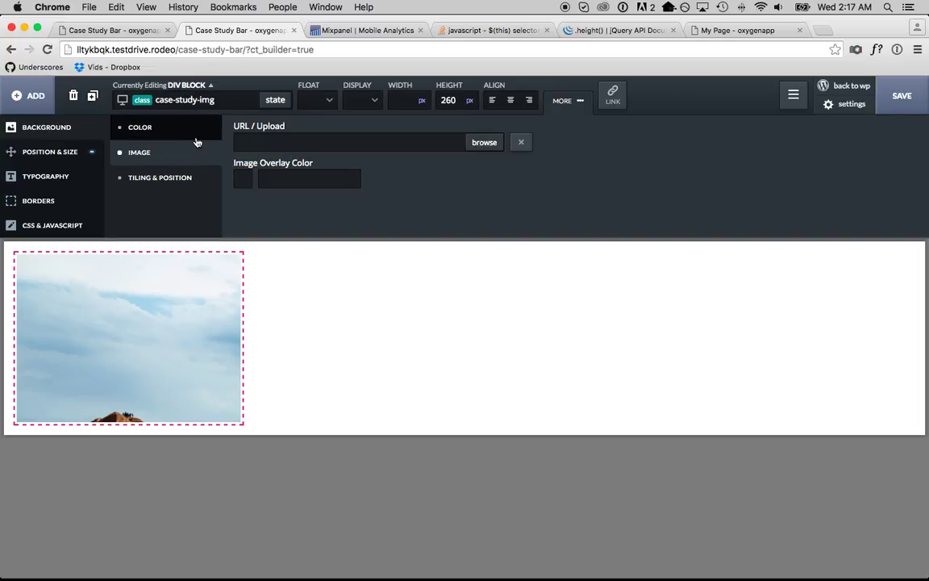
{"action": "left_click", "coordinate": [177, 127]}
{"action": "left_click", "coordinate": [186, 178]}
{"action": "left_click", "coordinate": [316, 146]}
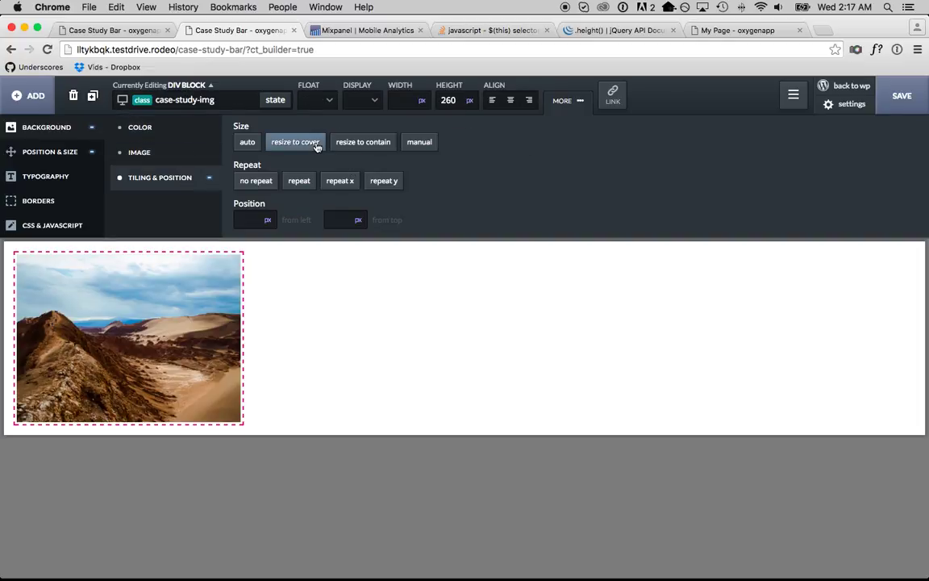
{"action": "left_click", "coordinate": [348, 146]}
{"action": "left_click", "coordinate": [303, 148]}
Step: Add a Div Block below the photo in case-study-animator with class case-study-text
{"action": "left_click", "coordinate": [211, 86]}
{"action": "left_click", "coordinate": [31, 95]}
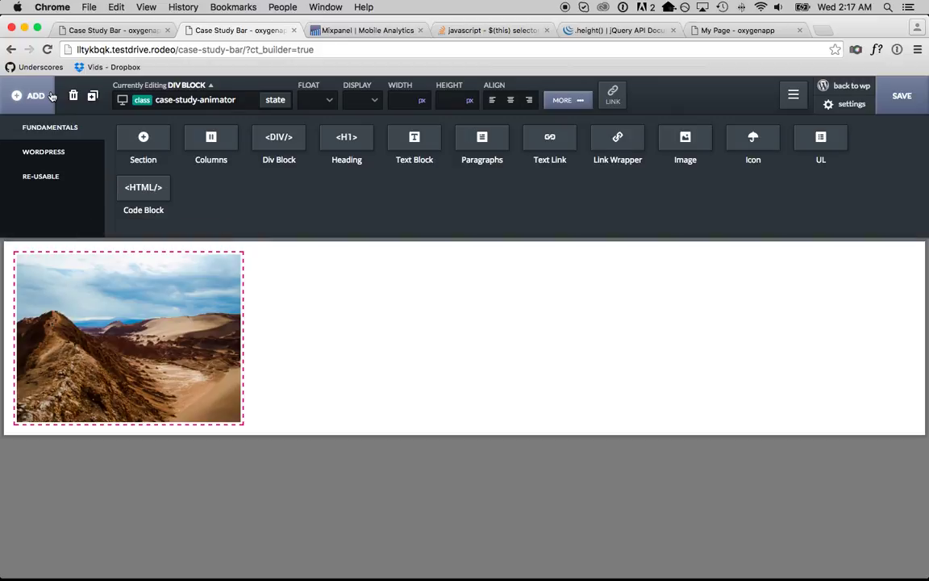
{"action": "left_click", "coordinate": [279, 135]}
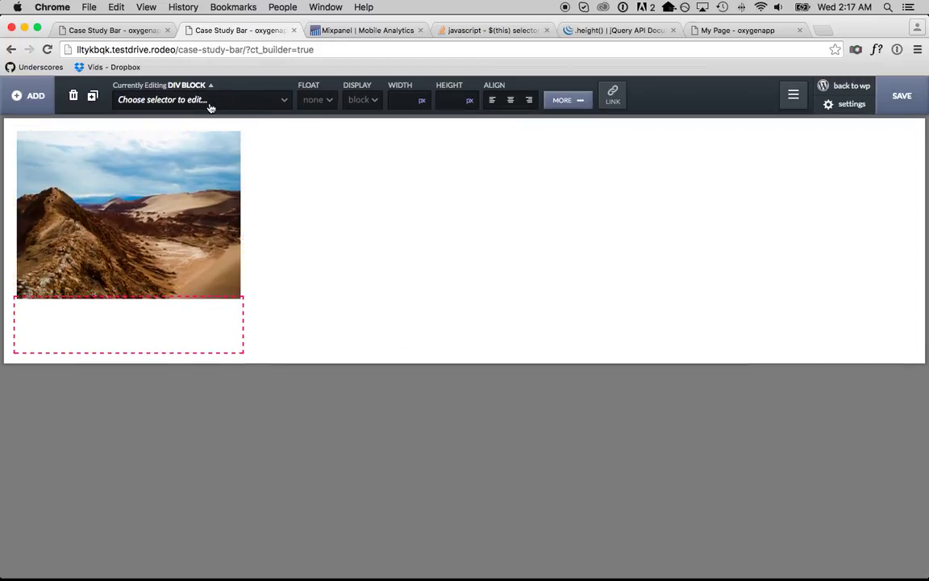
{"action": "left_click", "coordinate": [190, 99]}
{"action": "type", "text": "case-stu"}
{"action": "key", "text": "BackSpace"}
{"action": "type", "text": "tudy"}
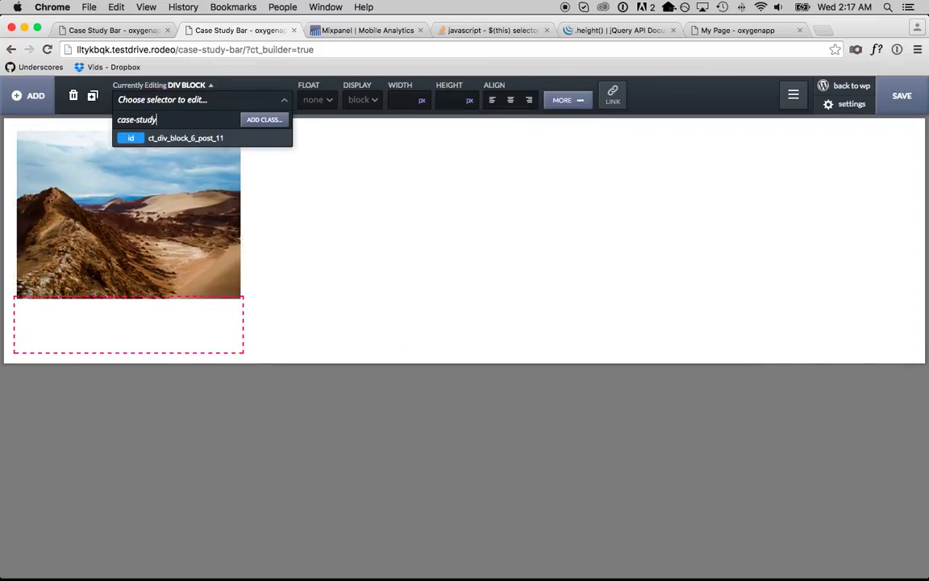
{"action": "key", "text": "Return"}
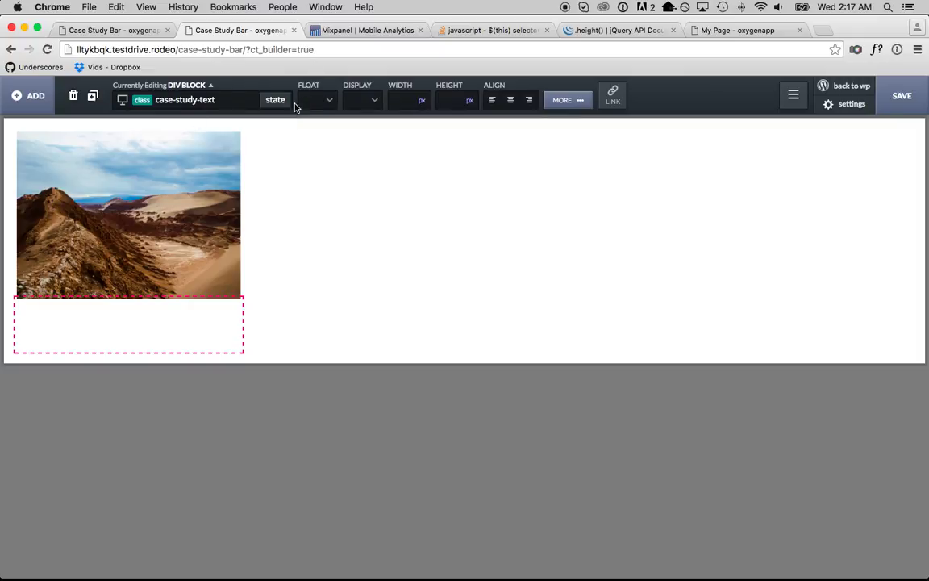
Step: Set the text panel's background colour to dark slate rgba(31,39,41,1.0)
{"action": "left_click", "coordinate": [557, 103]}
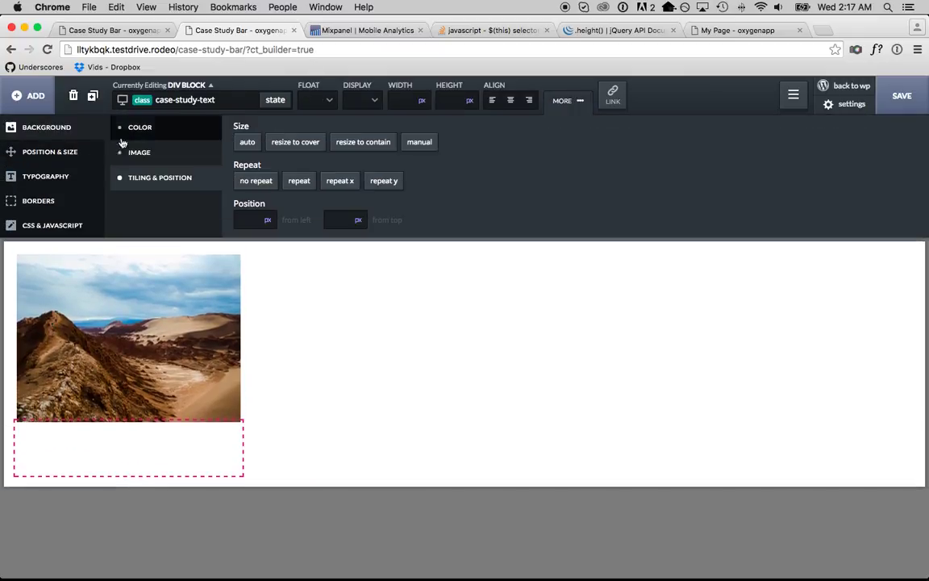
{"action": "left_click", "coordinate": [149, 141]}
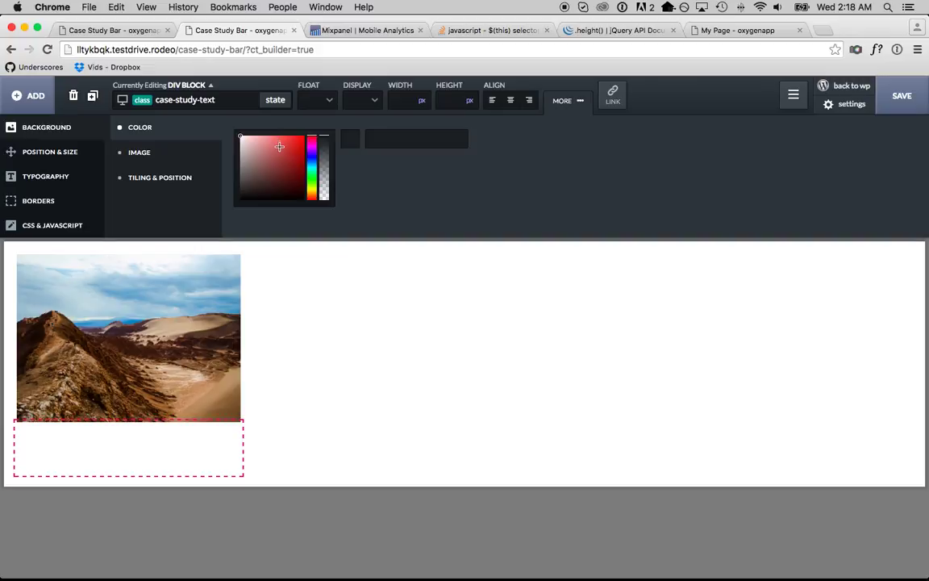
{"action": "left_click", "coordinate": [245, 182]}
{"action": "left_click", "coordinate": [239, 197]}
{"action": "left_click", "coordinate": [314, 164]}
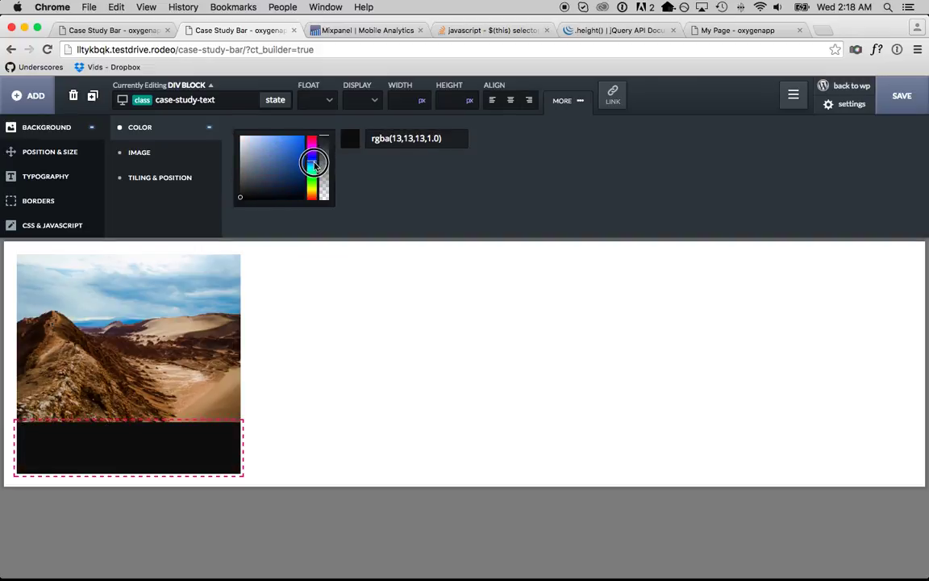
{"action": "left_click_drag", "start_coordinate": [255, 189], "coordinate": [255, 189]}
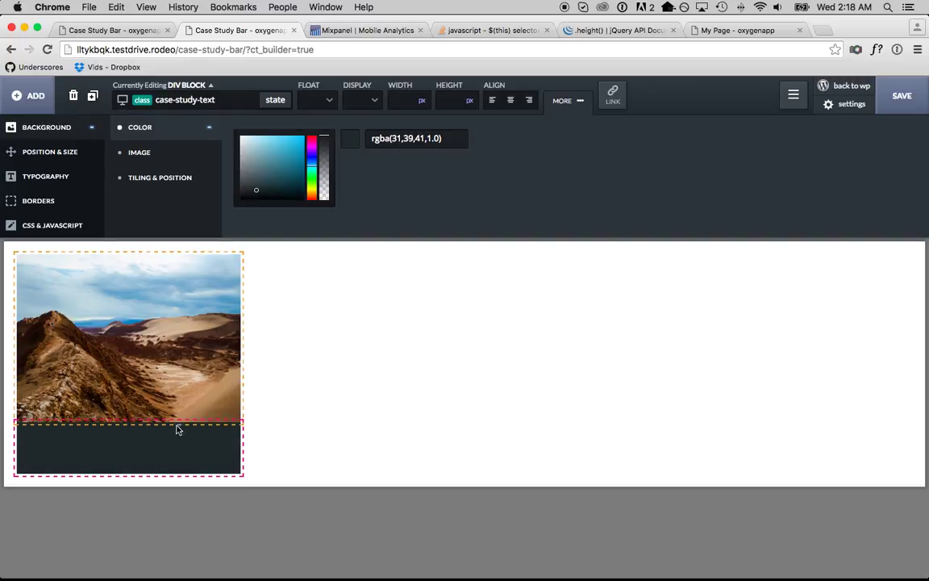
Step: Give the text panel 20 px padding on all four sides
{"action": "left_click", "coordinate": [41, 151]}
{"action": "left_click", "coordinate": [316, 139]}
{"action": "type", "text": "20"}
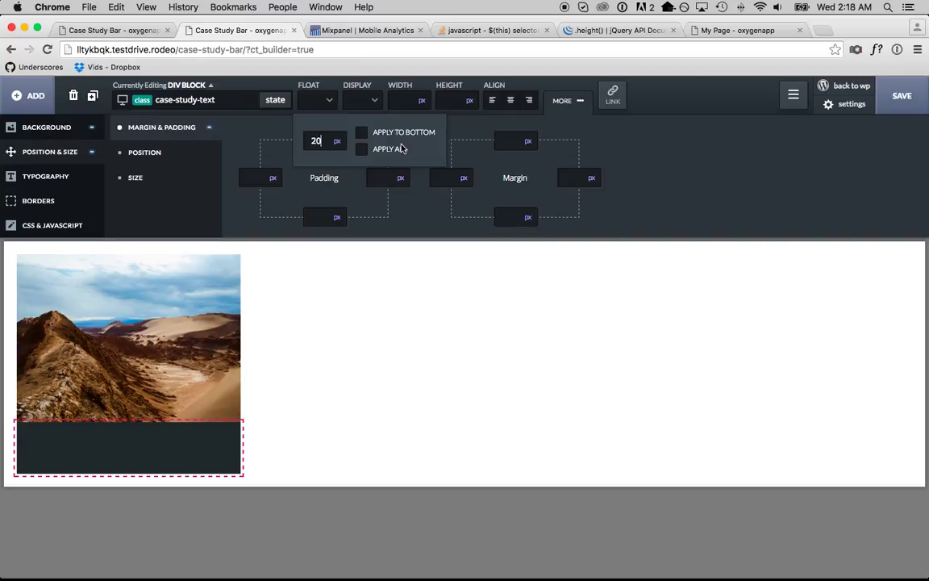
{"action": "left_click", "coordinate": [399, 148]}
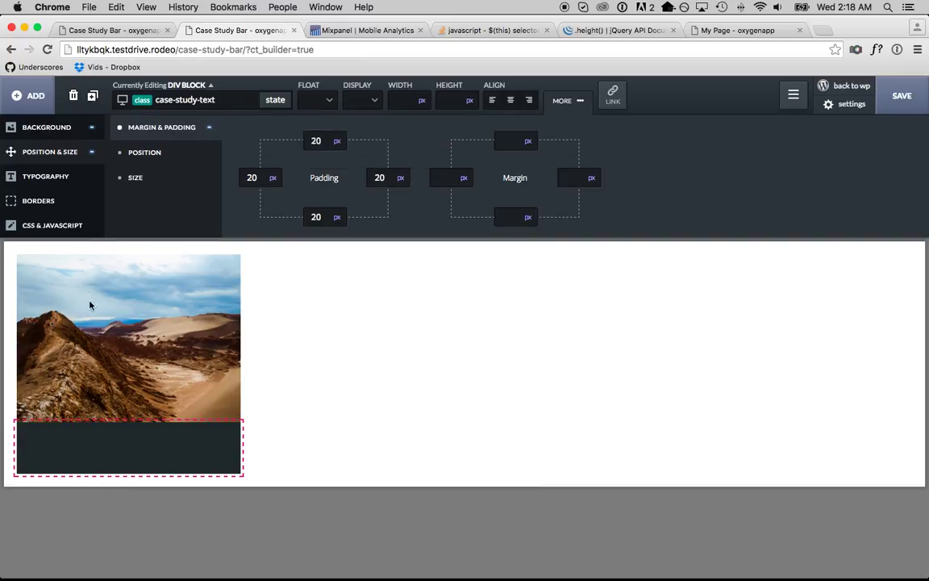
{"action": "left_click", "coordinate": [32, 94]}
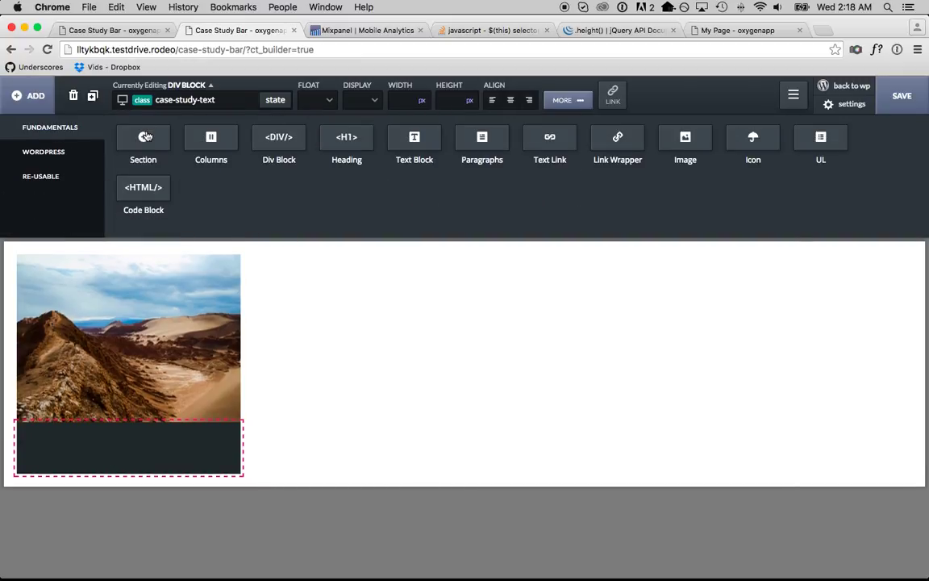
Step: Add an Icon inside the dark panel with class case-study-logo
{"action": "left_click", "coordinate": [755, 143]}
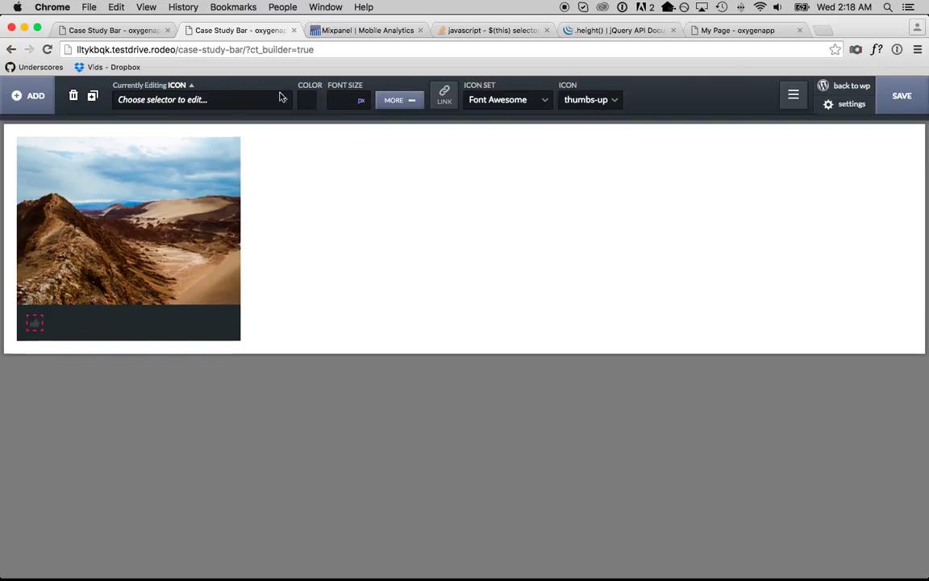
{"action": "left_click", "coordinate": [218, 99]}
{"action": "type", "text": "cas"}
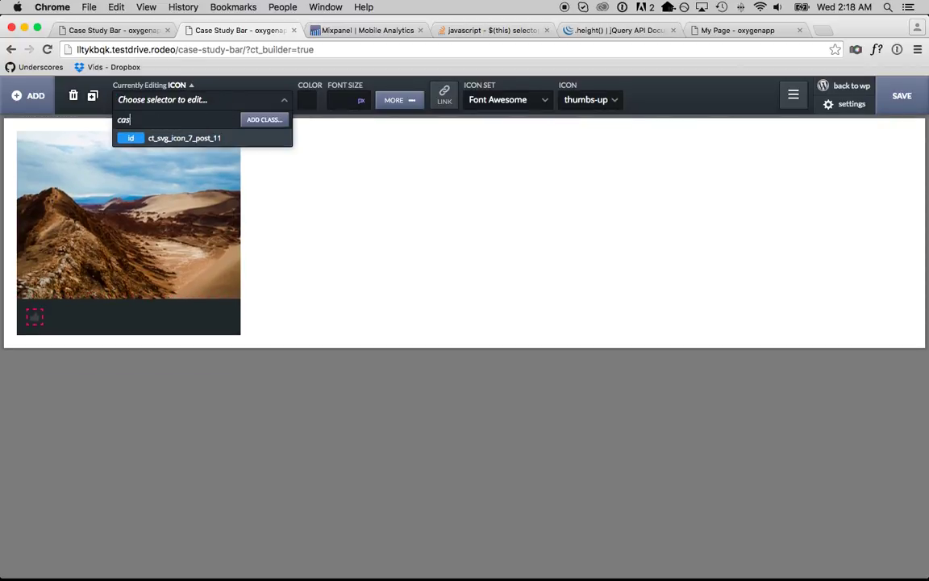
{"action": "type", "text": "e-study-logo"}
{"action": "key", "text": "Return"}
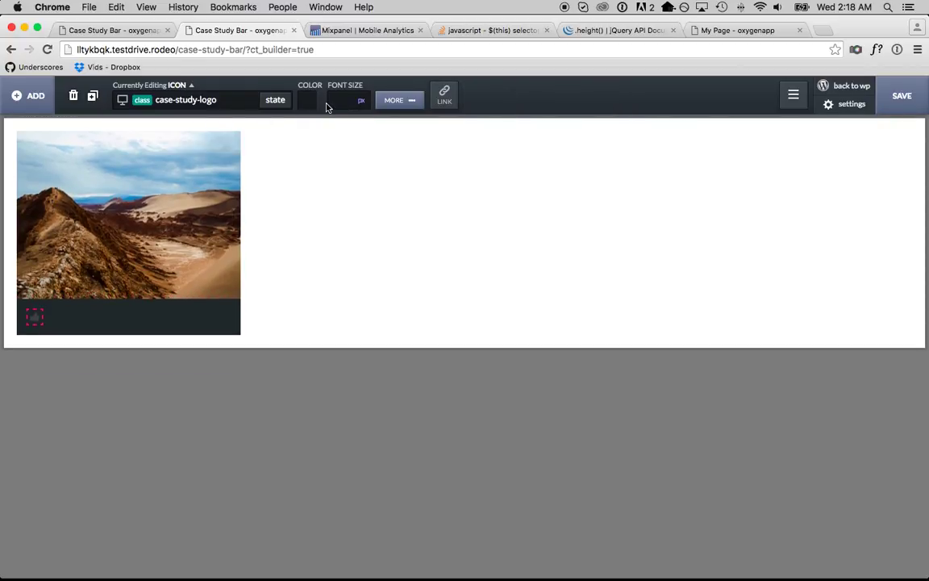
Step: Add a Heading below the icon with class case-study-title
{"action": "left_click", "coordinate": [30, 95]}
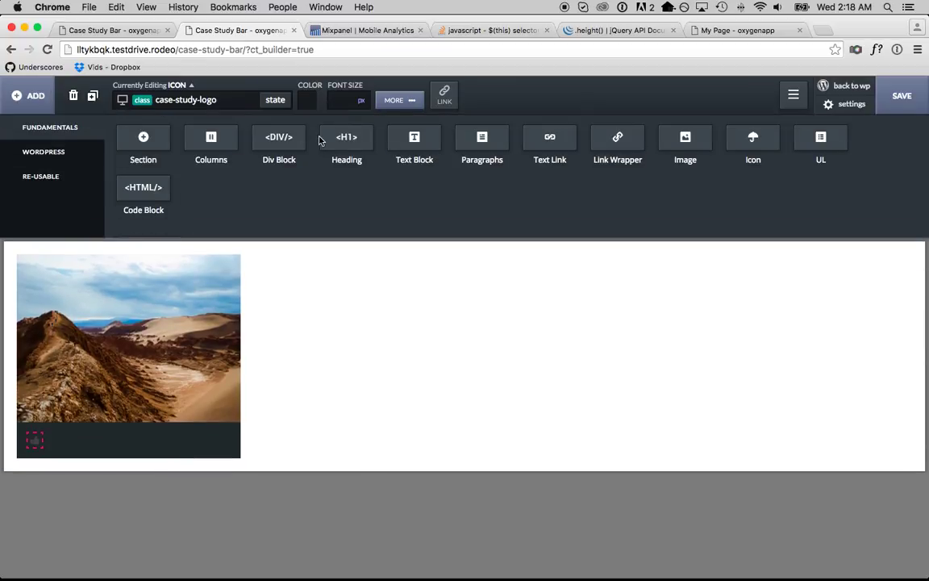
{"action": "left_click", "coordinate": [327, 134]}
{"action": "left_click", "coordinate": [191, 95]}
{"action": "type", "text": "cas"}
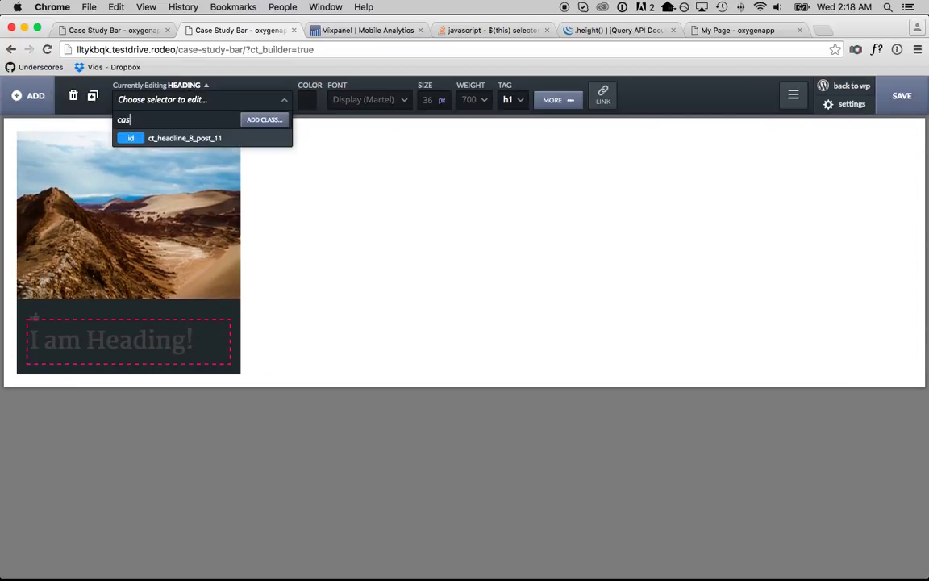
{"action": "type", "text": "e-study-title"}
{"action": "key", "text": "Return"}
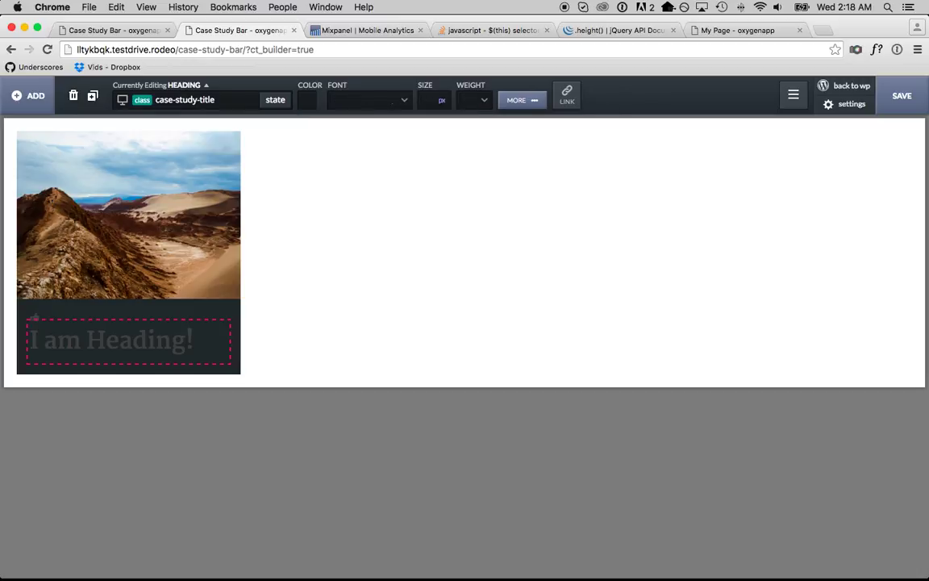
Step: Add a Text Block below the heading with class case-study-description
{"action": "left_click", "coordinate": [26, 97]}
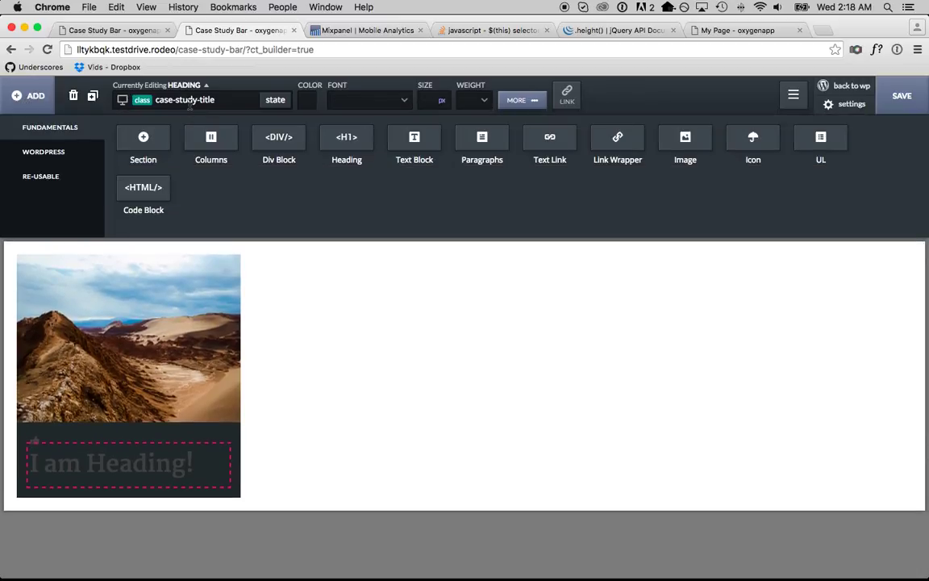
{"action": "left_click", "coordinate": [414, 143]}
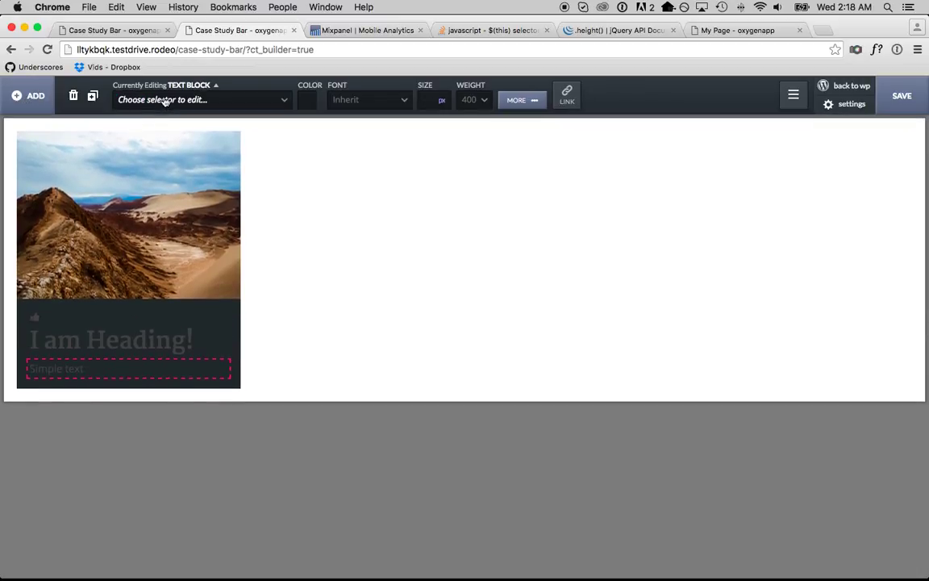
{"action": "left_click", "coordinate": [167, 100]}
{"action": "type", "text": "case-st"}
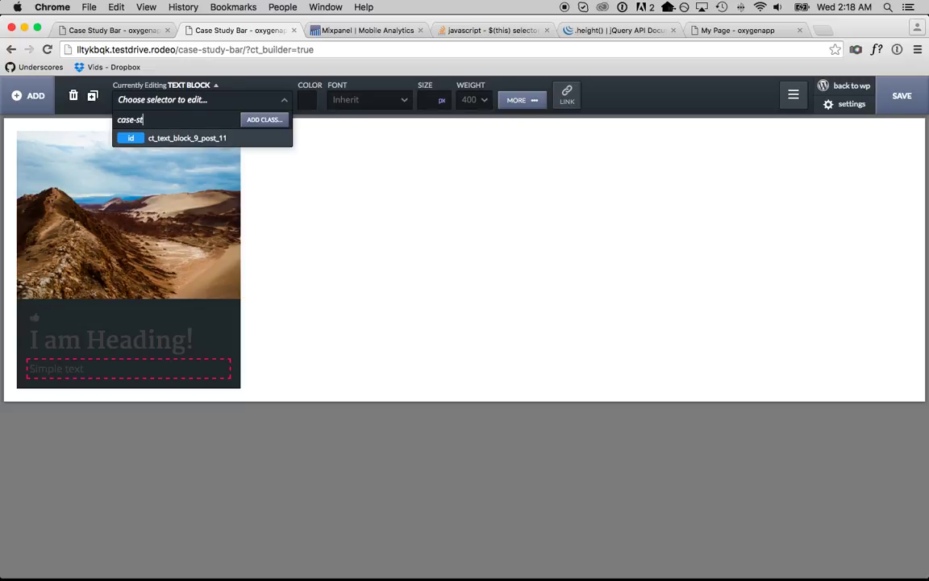
{"action": "type", "text": "udy-description"}
{"action": "key", "text": "Return"}
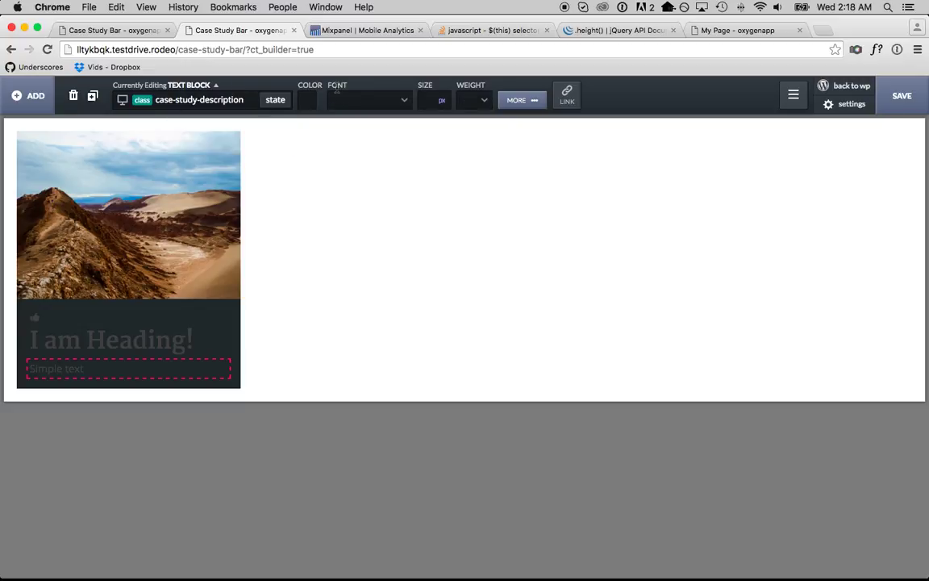
Step: Change the icon's font size and make it white
{"action": "left_click", "coordinate": [34, 316]}
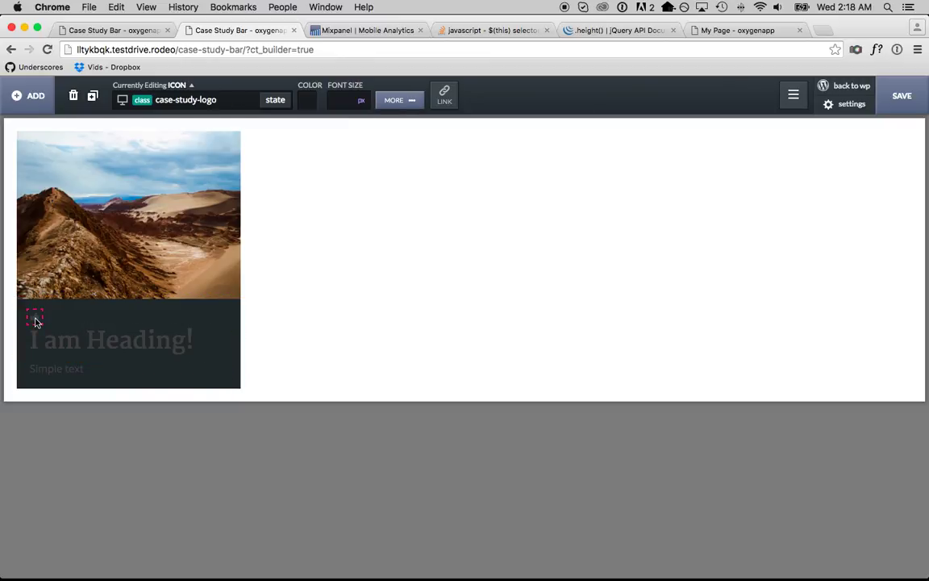
{"action": "left_click", "coordinate": [353, 98]}
{"action": "type", "text": "36"}
{"action": "type", "text": "24"}
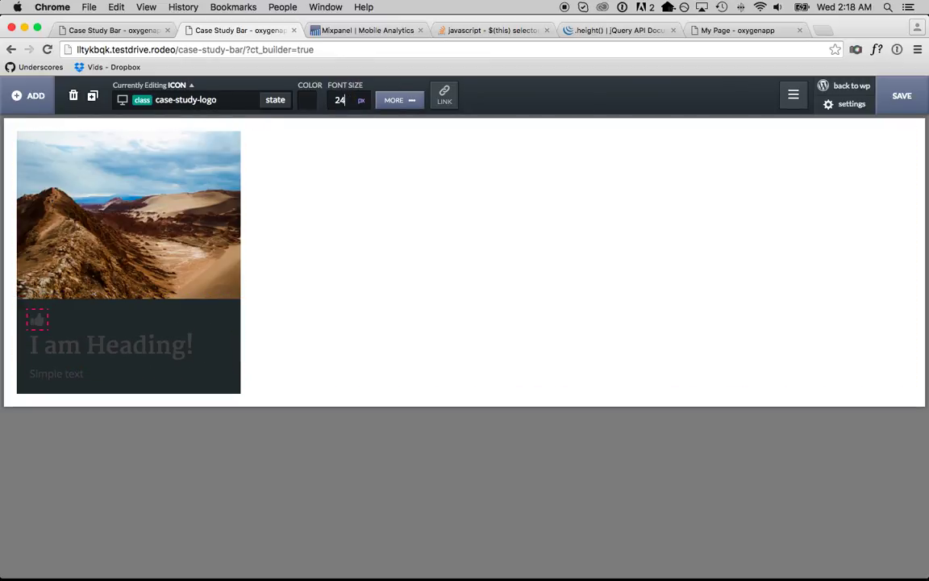
{"action": "left_click", "coordinate": [306, 99]}
{"action": "left_click_drag", "start_coordinate": [321, 162], "coordinate": [208, 48]}
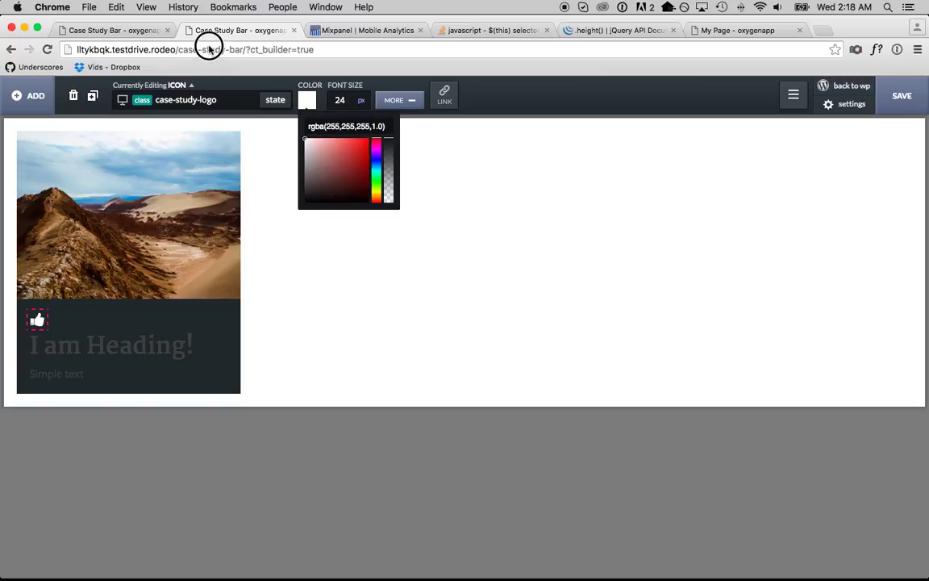
Step: Make the heading read 'We love it!' in fully opaque white Open Sans
{"action": "left_click", "coordinate": [129, 346]}
{"action": "double_click", "coordinate": [137, 344]}
{"action": "left_click", "coordinate": [367, 101]}
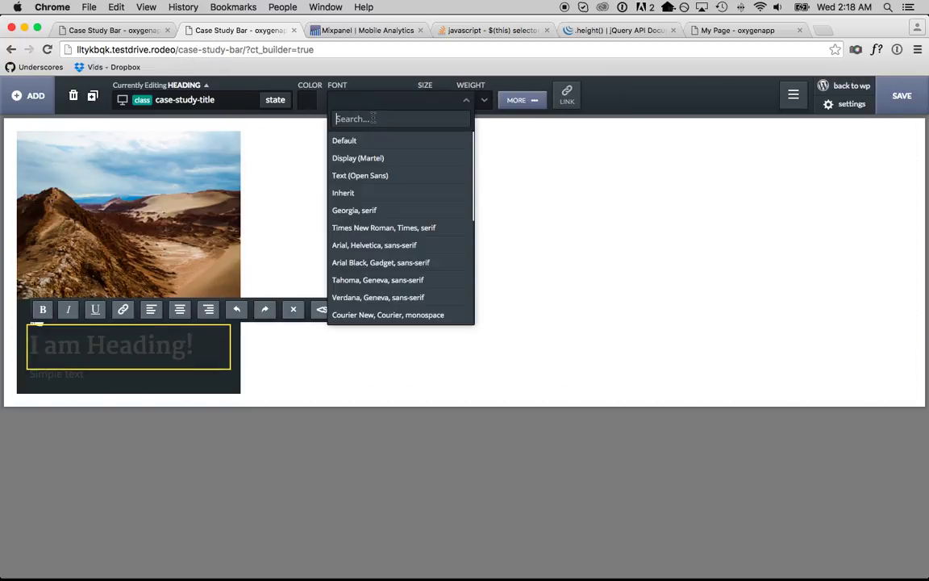
{"action": "type", "text": "open sa"}
{"action": "left_click", "coordinate": [381, 195]}
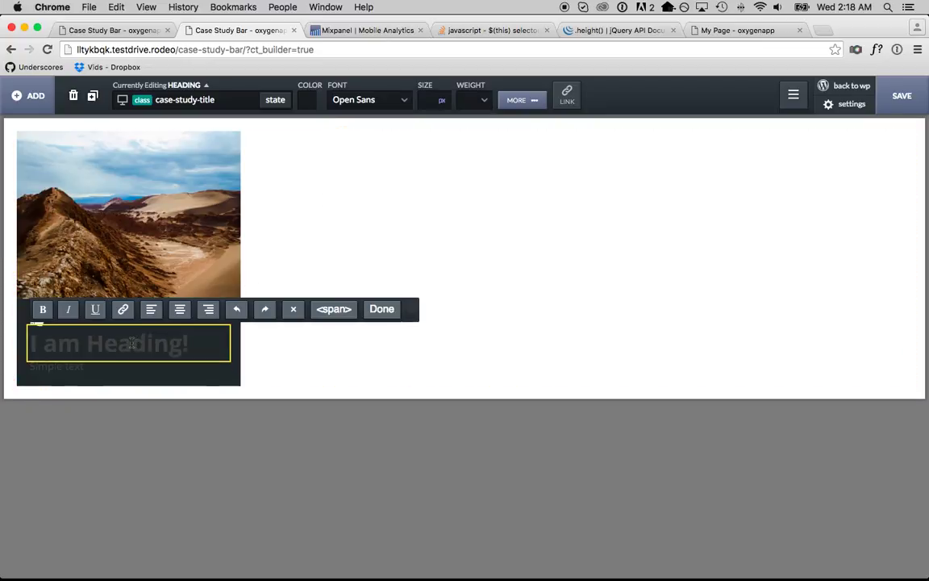
{"action": "key", "text": "super+a"}
{"action": "type", "text": "We love it"}
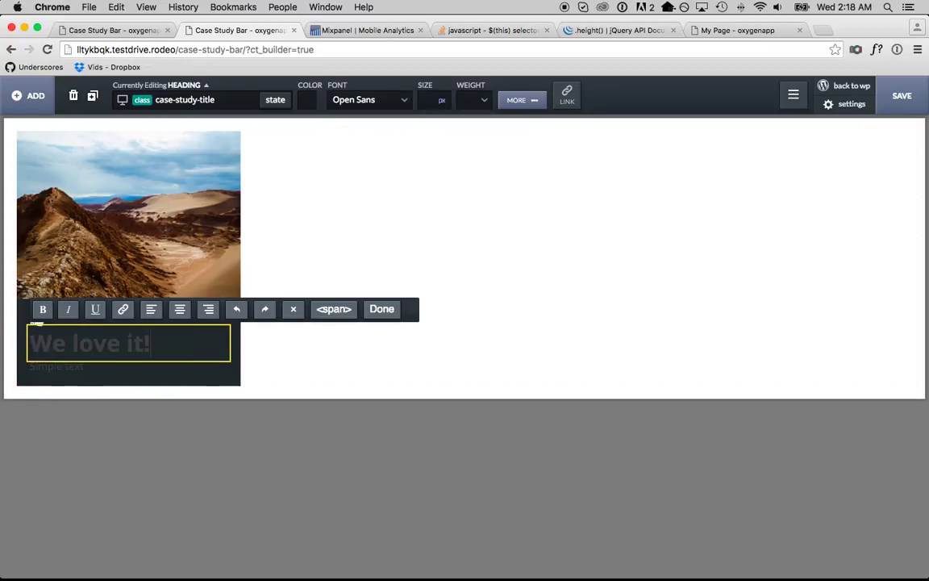
{"action": "type", "text": "16"}
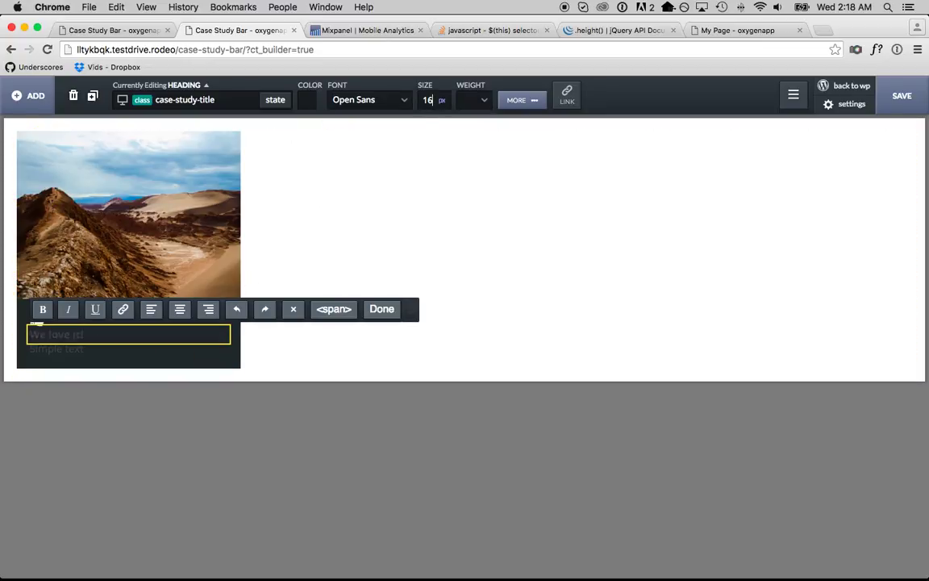
{"action": "left_click", "coordinate": [307, 100]}
{"action": "left_click", "coordinate": [304, 140]}
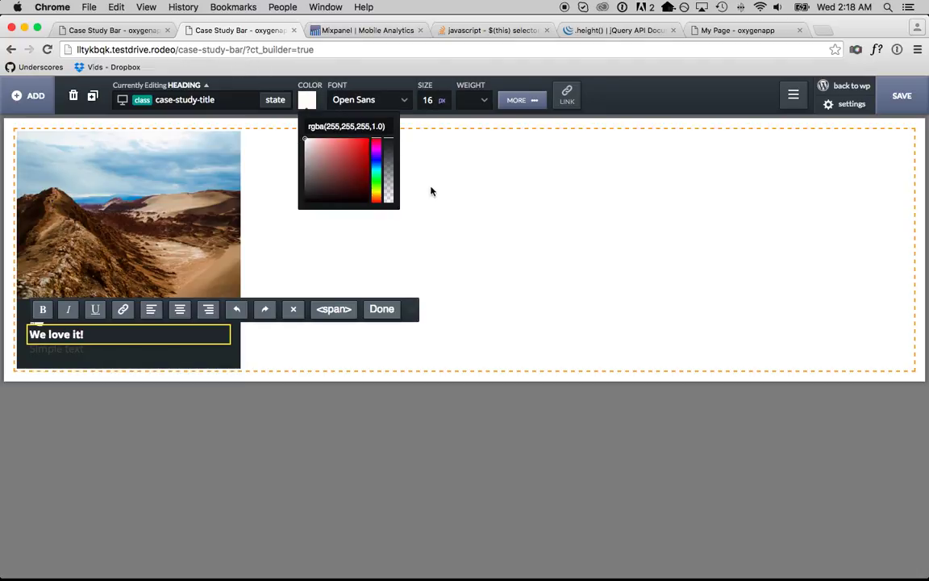
{"action": "left_click_drag", "start_coordinate": [386, 142], "coordinate": [384, 98]}
Step: Fill the description with sample text at 15 px in rgba(255,255,255,0.82)
{"action": "left_click", "coordinate": [71, 347]}
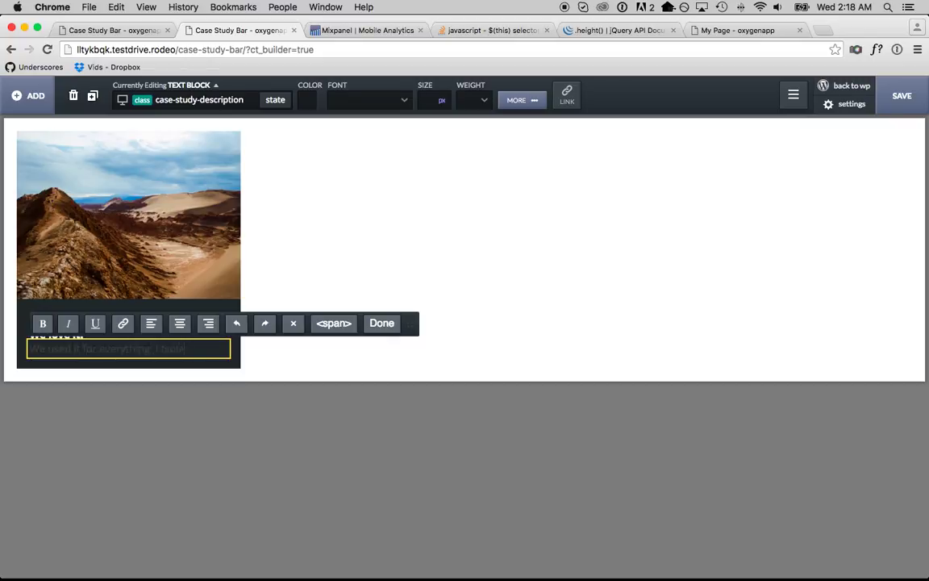
{"action": "type", "text": "of our problems. This could be any"}
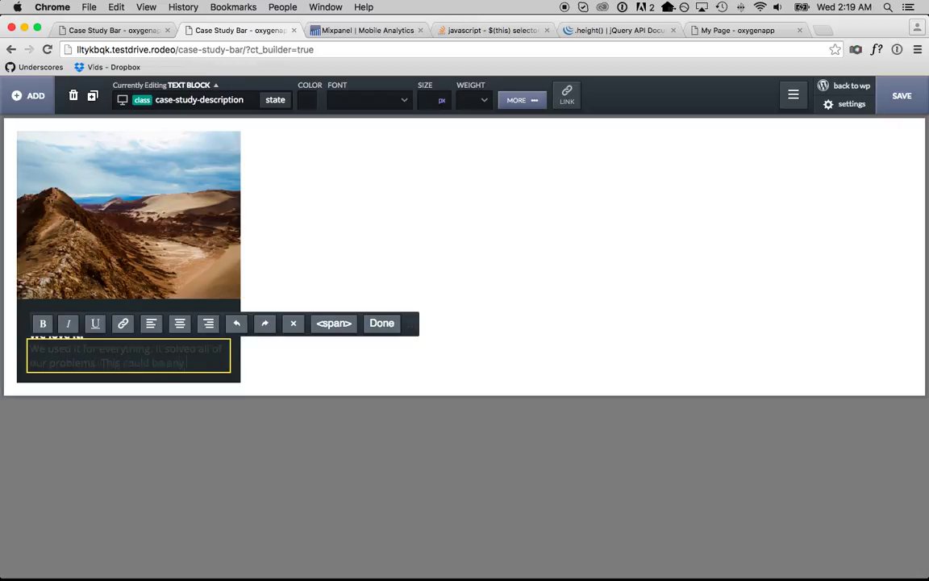
{"action": "type", "text": " of lines right here!"}
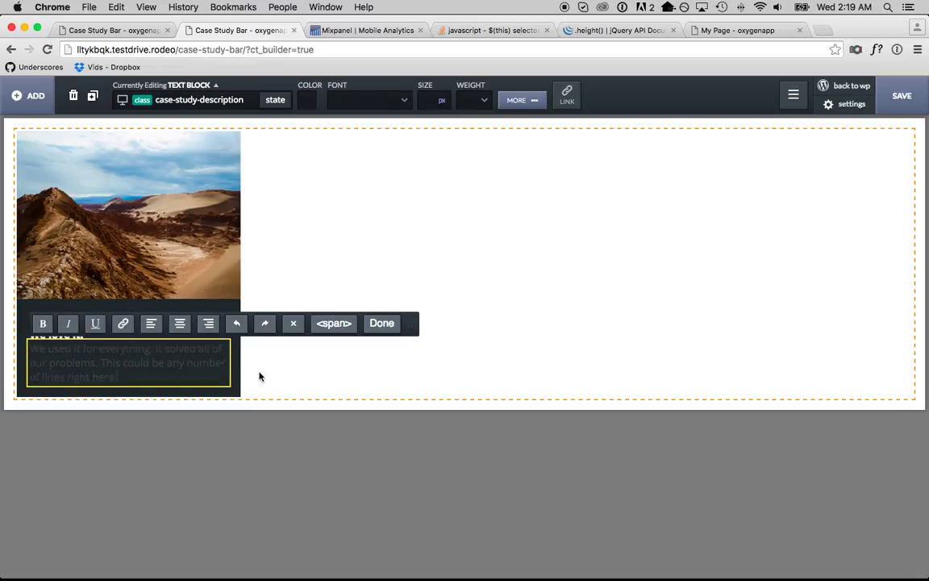
{"action": "left_click", "coordinate": [157, 379]}
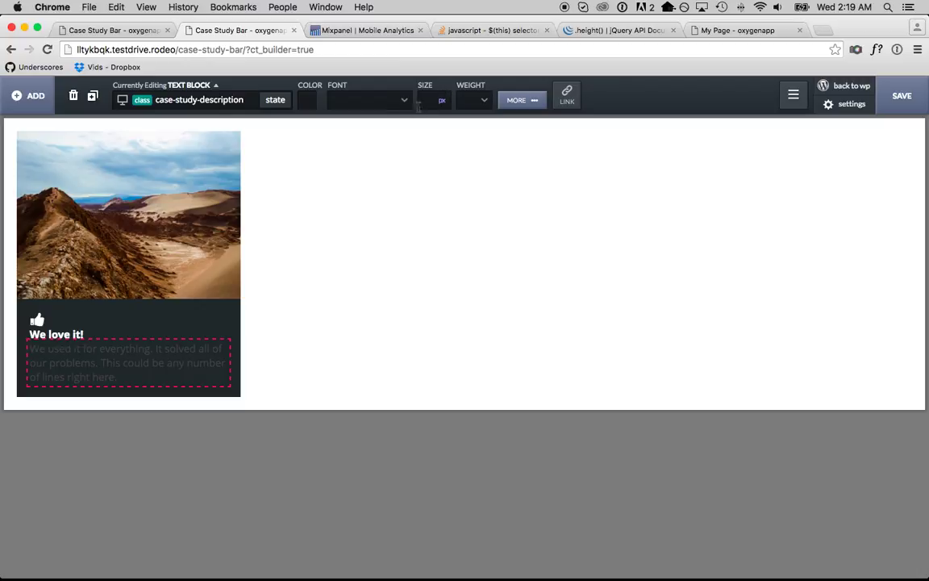
{"action": "type", "text": "13"}
{"action": "key", "text": "Up"}
{"action": "key", "text": "Up"}
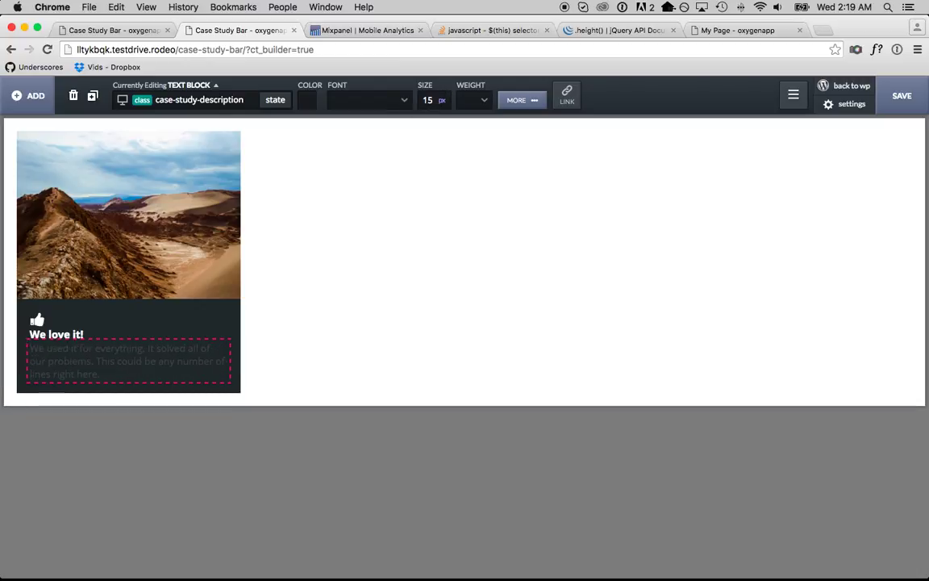
{"action": "left_click", "coordinate": [306, 102]}
{"action": "left_click", "coordinate": [305, 140]}
{"action": "left_click", "coordinate": [388, 147]}
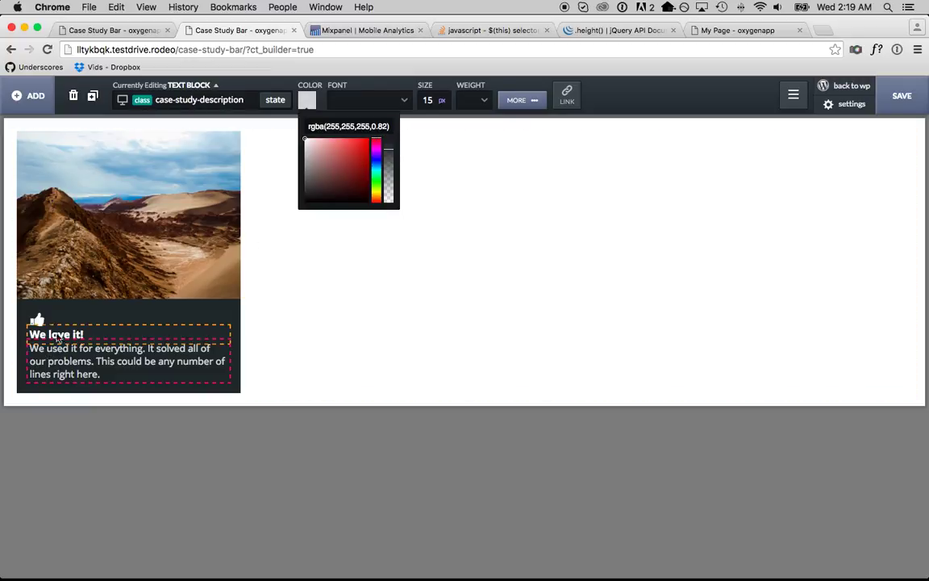
{"action": "left_click", "coordinate": [55, 333]}
Step: Give the heading an 8 px top margin and a 3 px bottom margin
{"action": "left_click", "coordinate": [522, 99]}
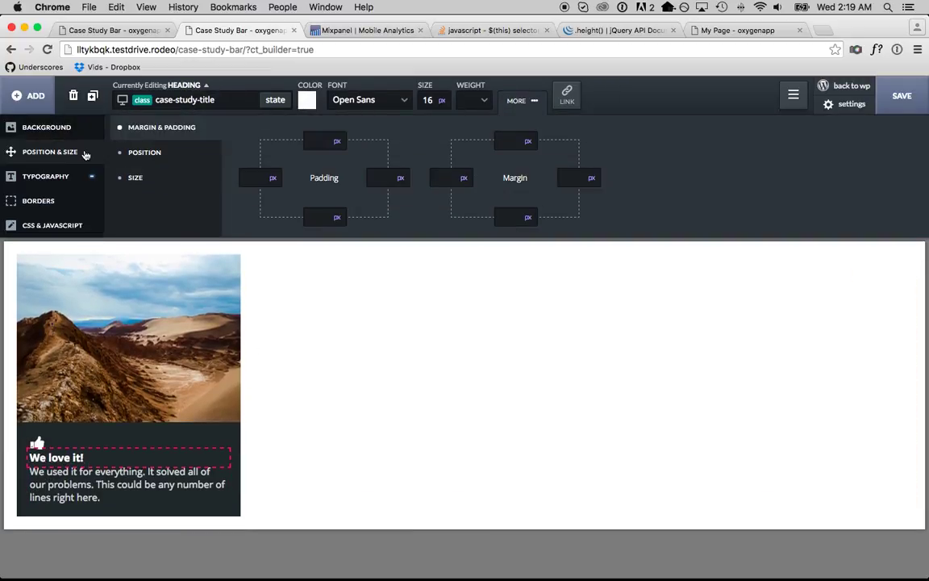
{"action": "left_click", "coordinate": [516, 217]}
{"action": "type", "text": "12"}
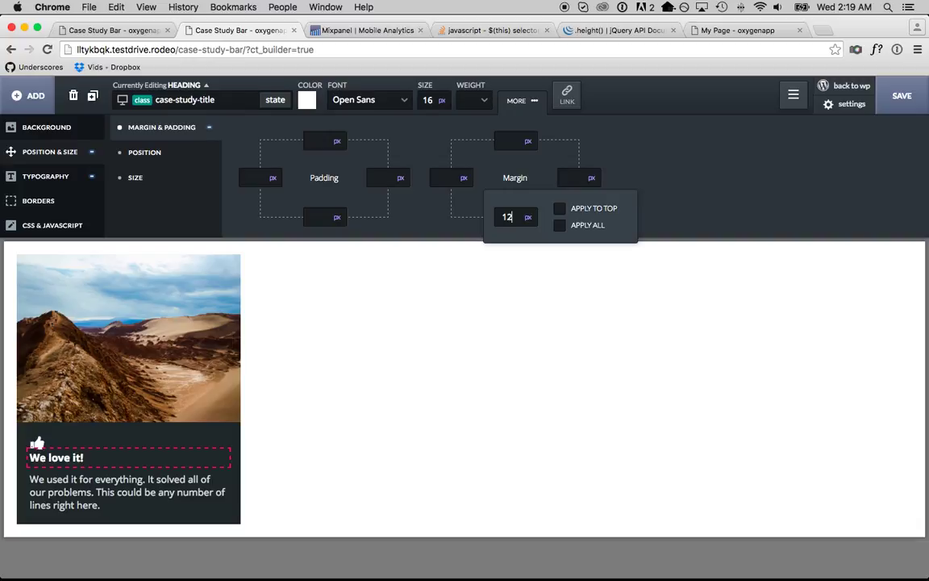
{"action": "left_click", "coordinate": [508, 139]}
{"action": "type", "text": "8"}
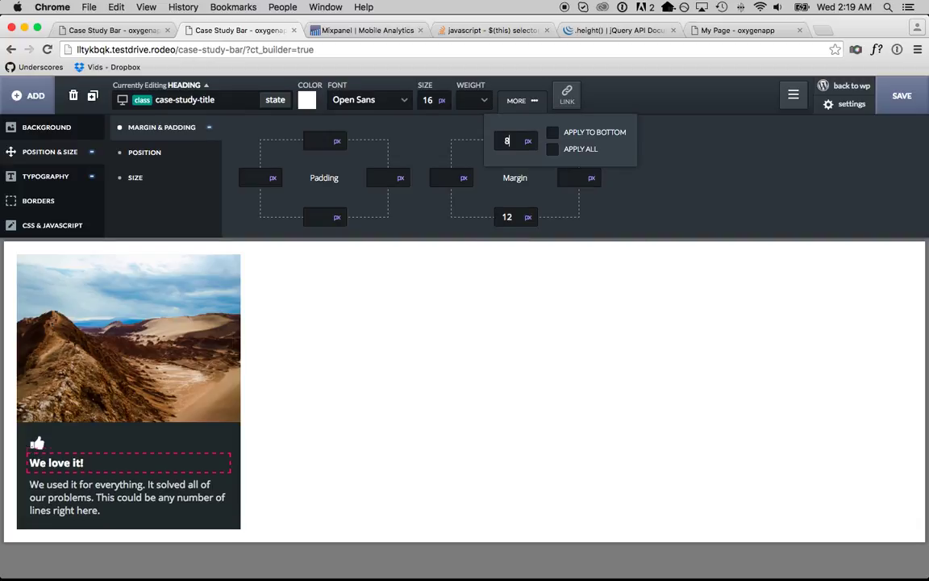
{"action": "left_click", "coordinate": [532, 218]}
{"action": "key", "text": "BackSpace"}
{"action": "type", "text": "1"}
{"action": "key", "text": "Down"}
{"action": "key", "text": "Down"}
{"action": "key", "text": "Down"}
{"action": "key", "text": "Down"}
{"action": "key", "text": "Down"}
{"action": "key", "text": "Down"}
{"action": "key", "text": "Down"}
{"action": "key", "text": "Down"}
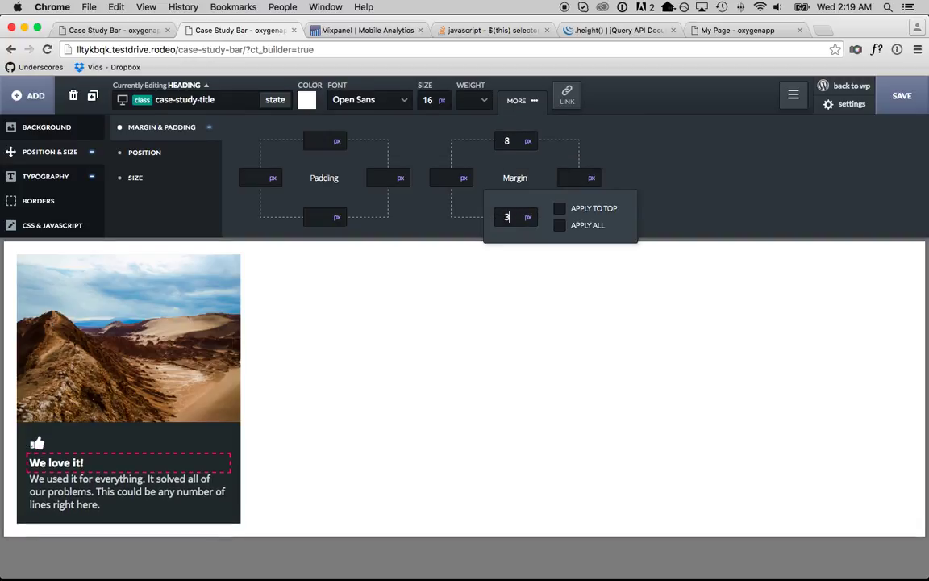
Step: Replace the icon's thumbs-up with the GitHub logo, styled by the icon's ID
{"action": "left_click", "coordinate": [139, 433]}
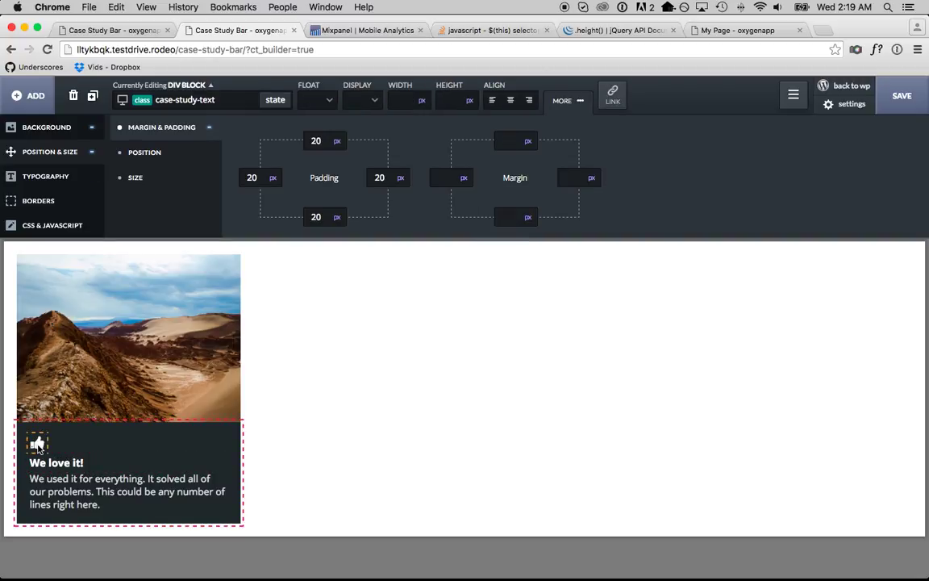
{"action": "left_click", "coordinate": [36, 442]}
{"action": "left_click", "coordinate": [195, 95]}
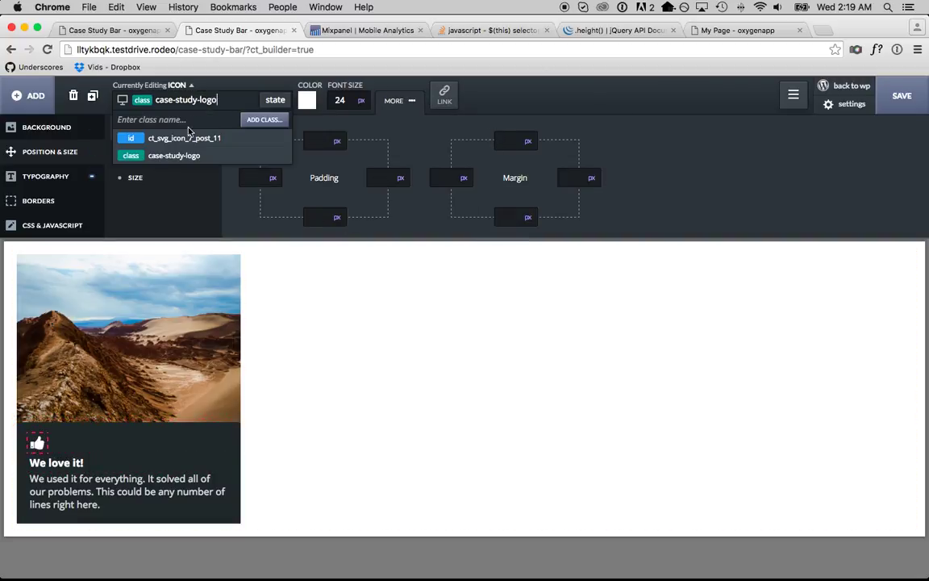
{"action": "left_click", "coordinate": [187, 139]}
{"action": "left_click", "coordinate": [597, 100]}
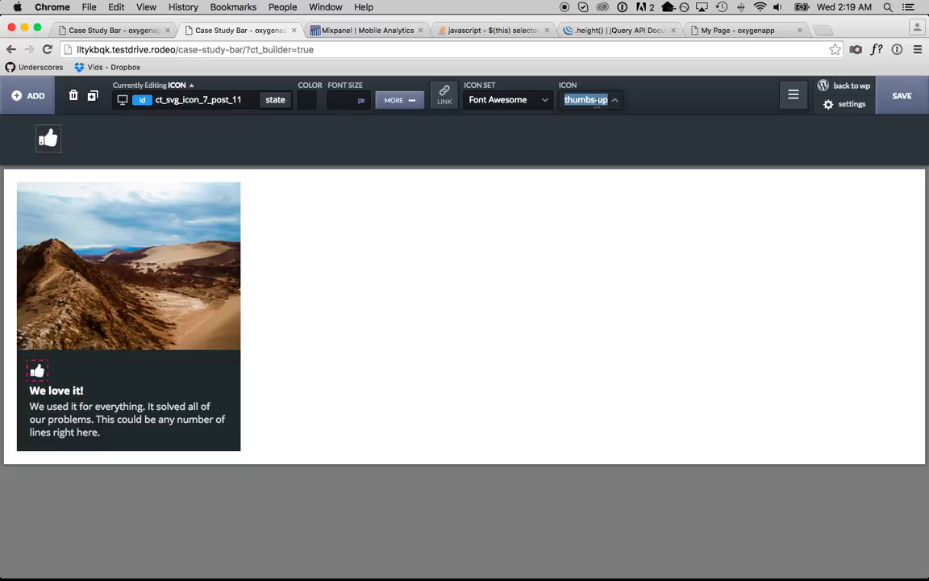
{"action": "key", "text": "BackSpace"}
{"action": "type", "text": "ub"}
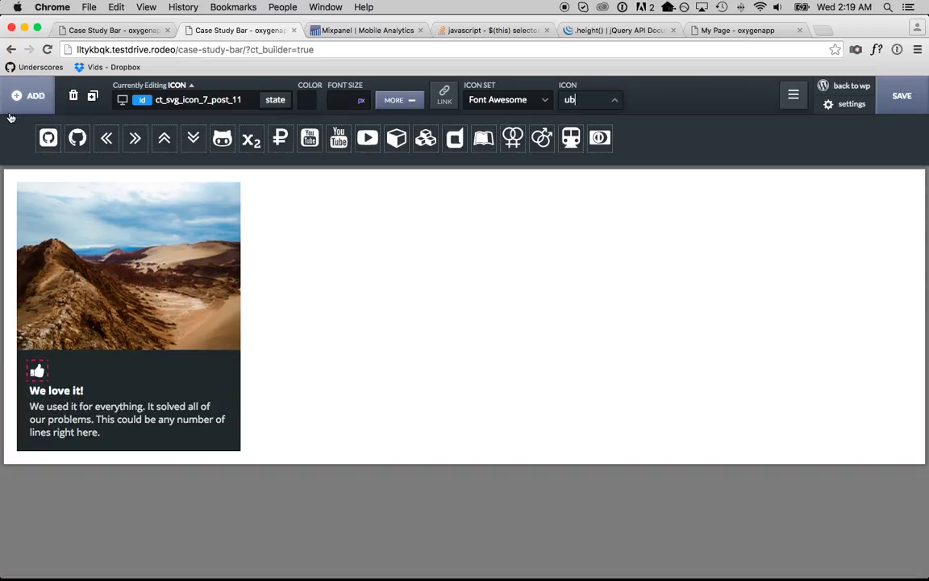
{"action": "left_click", "coordinate": [77, 138]}
Step: Review the finished card's text panel, heading, description and image
{"action": "left_click", "coordinate": [144, 393]}
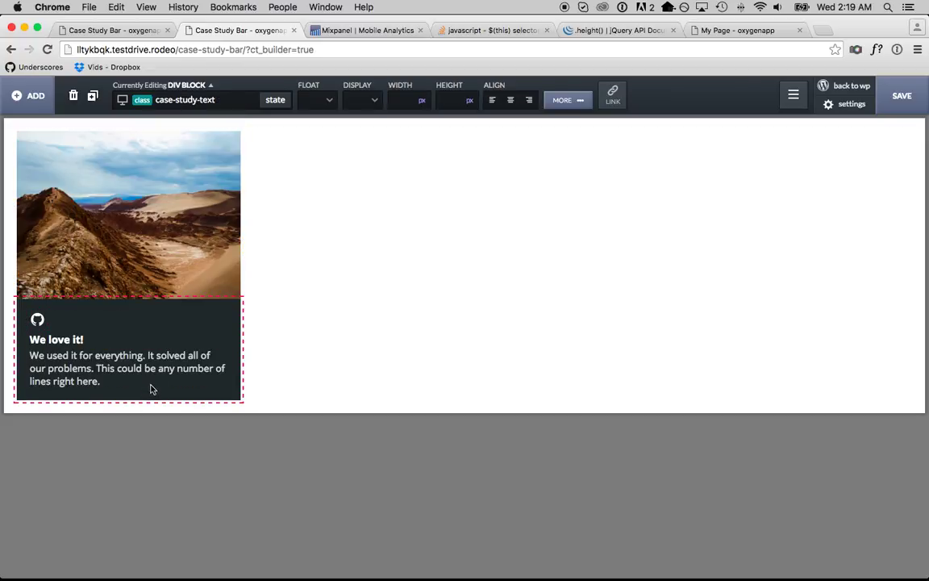
{"action": "left_click", "coordinate": [47, 345]}
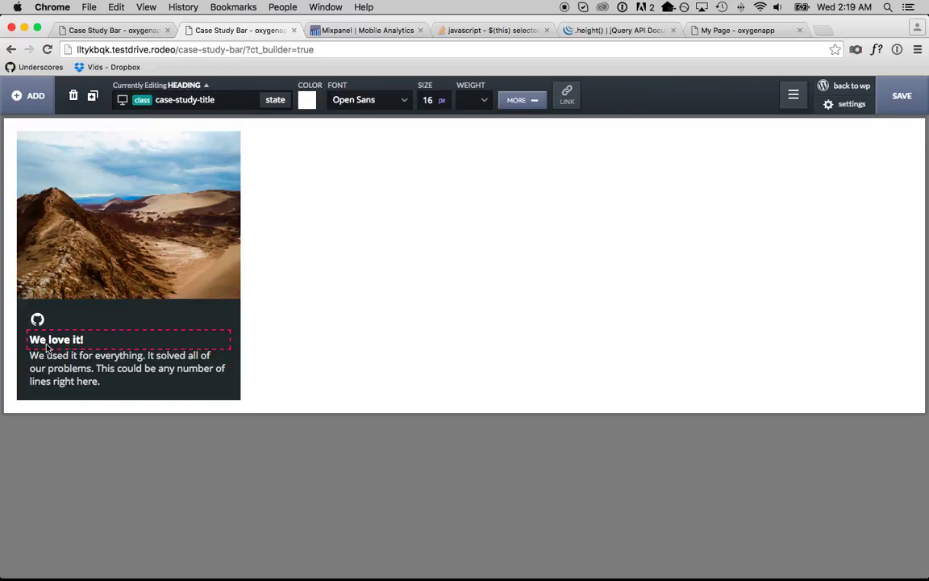
{"action": "left_click", "coordinate": [106, 393]}
{"action": "left_click", "coordinate": [123, 378]}
{"action": "left_click", "coordinate": [158, 208]}
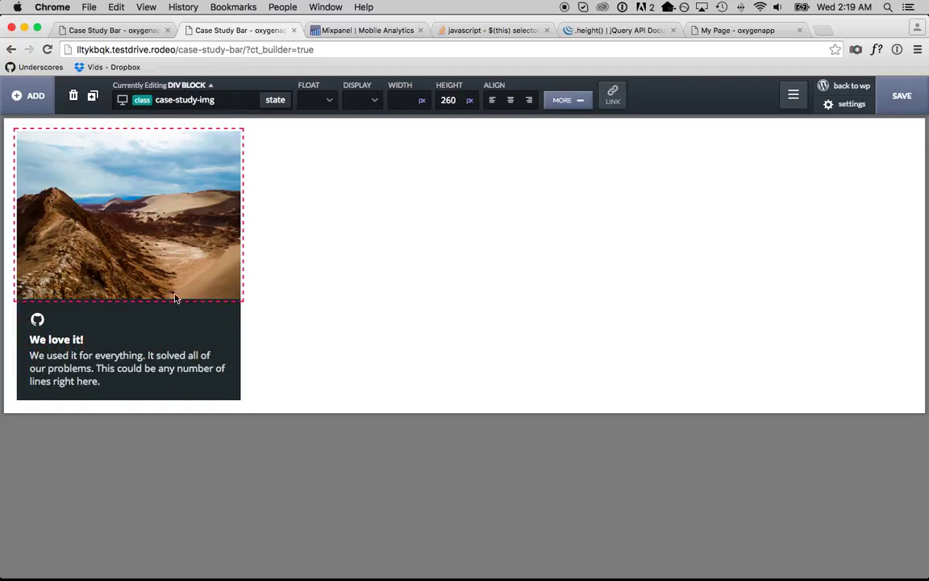
{"action": "left_click", "coordinate": [232, 348]}
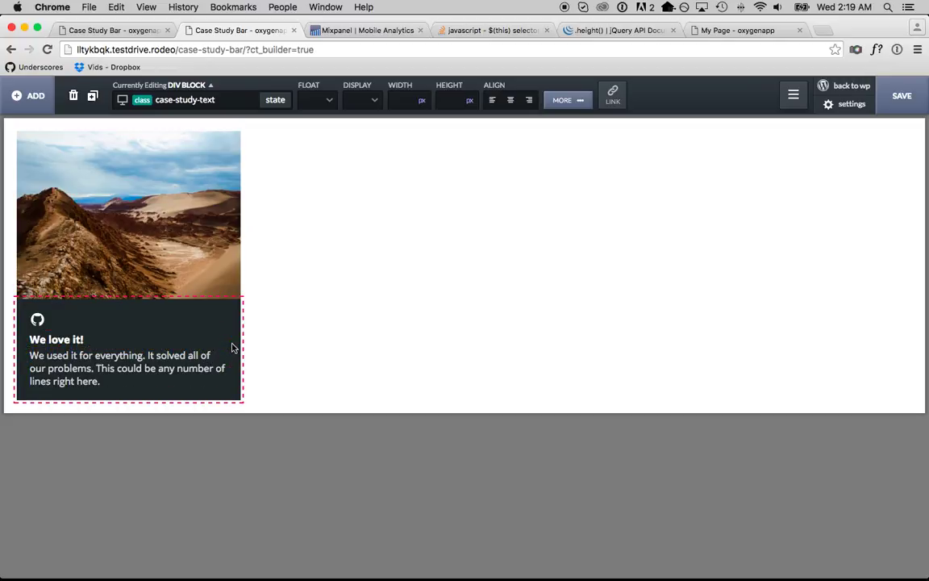
Step: Give the case-study-container div a fixed 350 px height so the card overflows below it
{"action": "left_click", "coordinate": [562, 100]}
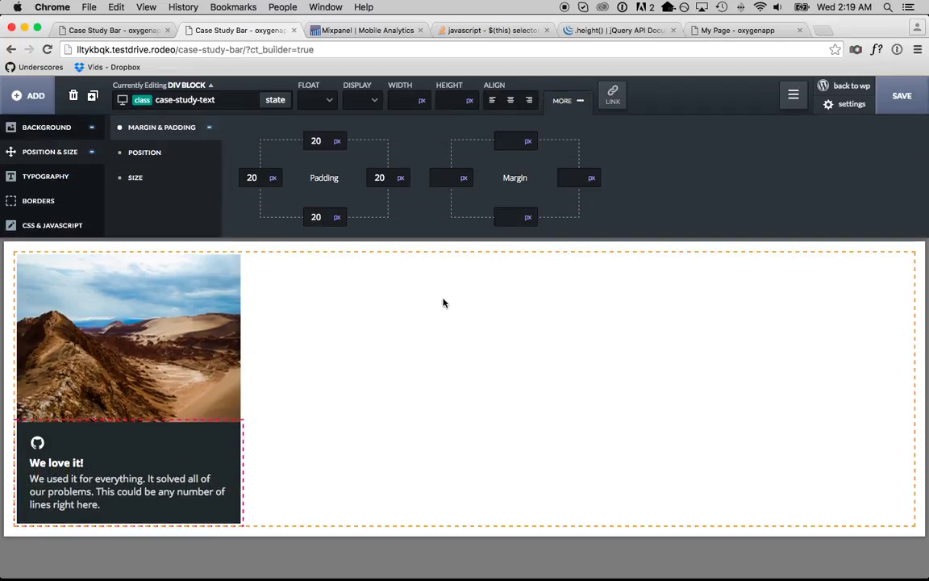
{"action": "left_click", "coordinate": [443, 304]}
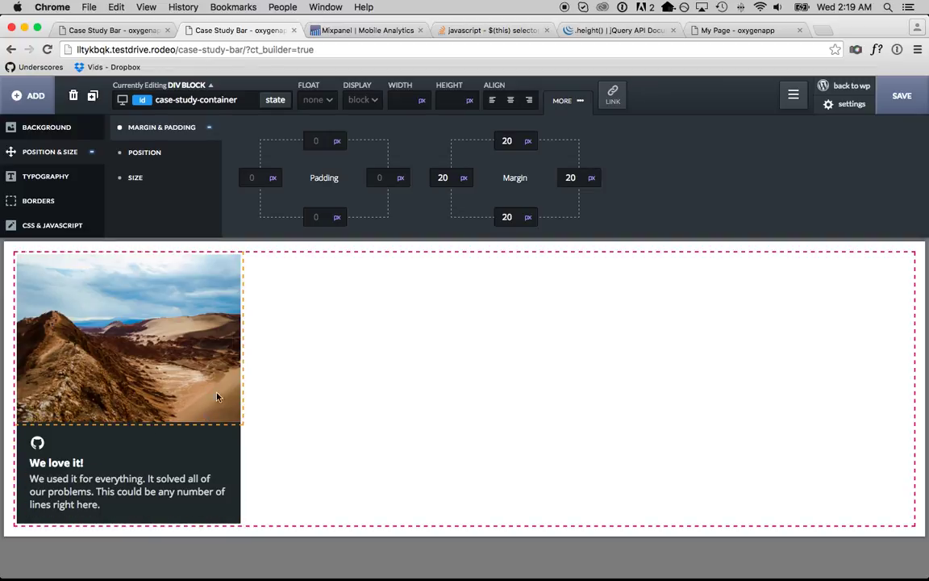
{"action": "left_click", "coordinate": [448, 105]}
{"action": "type", "text": "350"}
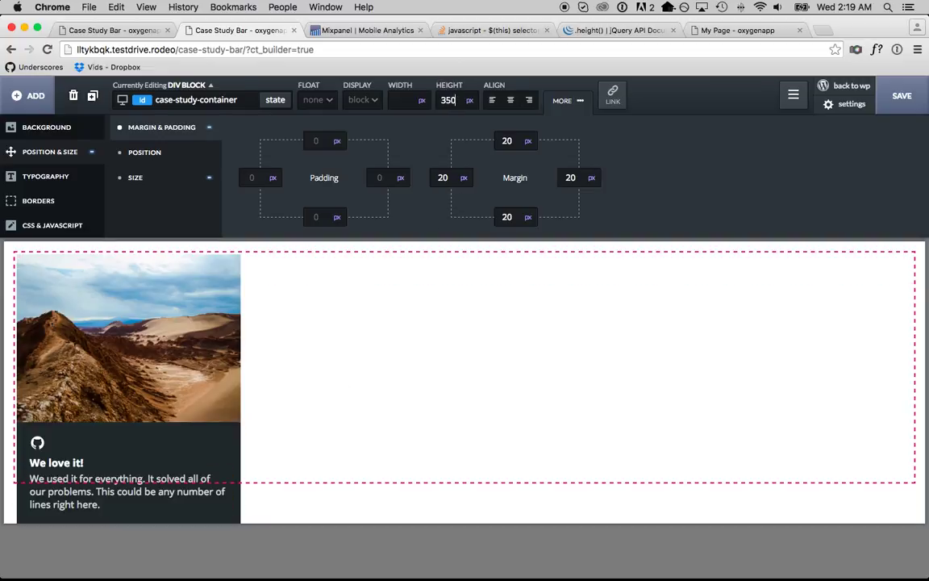
{"action": "key", "text": "Return"}
{"action": "left_click", "coordinate": [211, 514]}
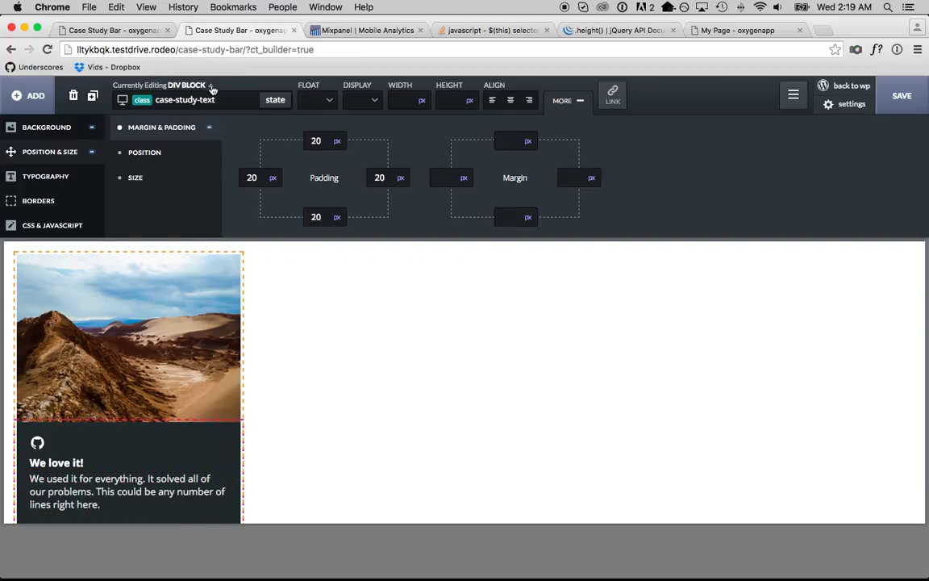
Step: Add 'transition: .3s ease-out all;' to the case-study-animator's custom CSS, dropping the trial margin-top
{"action": "left_click", "coordinate": [210, 86]}
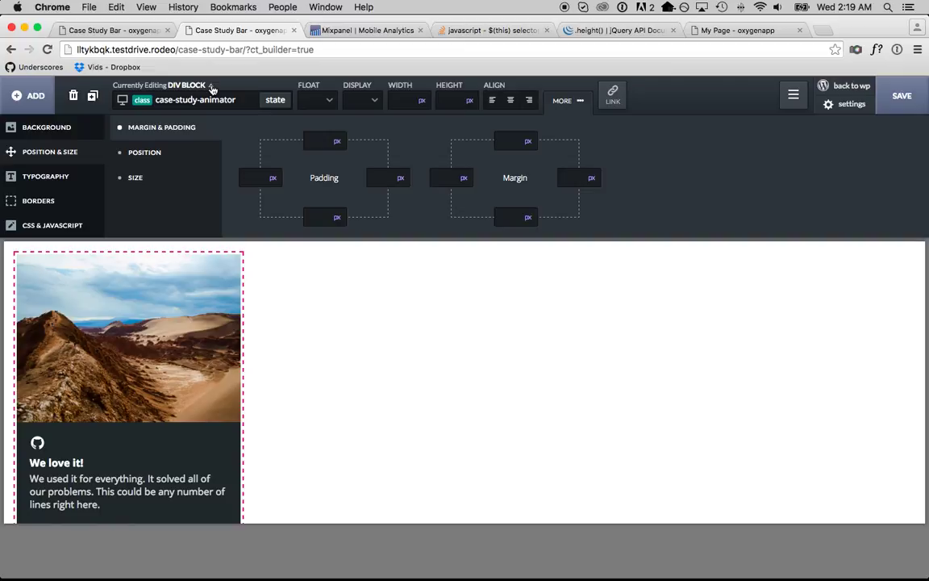
{"action": "left_click", "coordinate": [57, 224]}
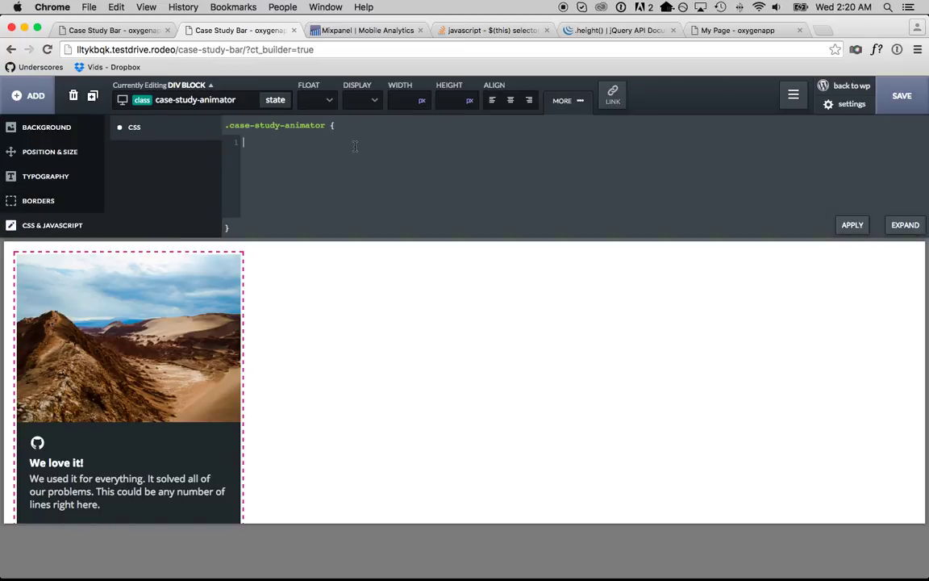
{"action": "type", "text": "transition: .3s ease-out all; ma"}
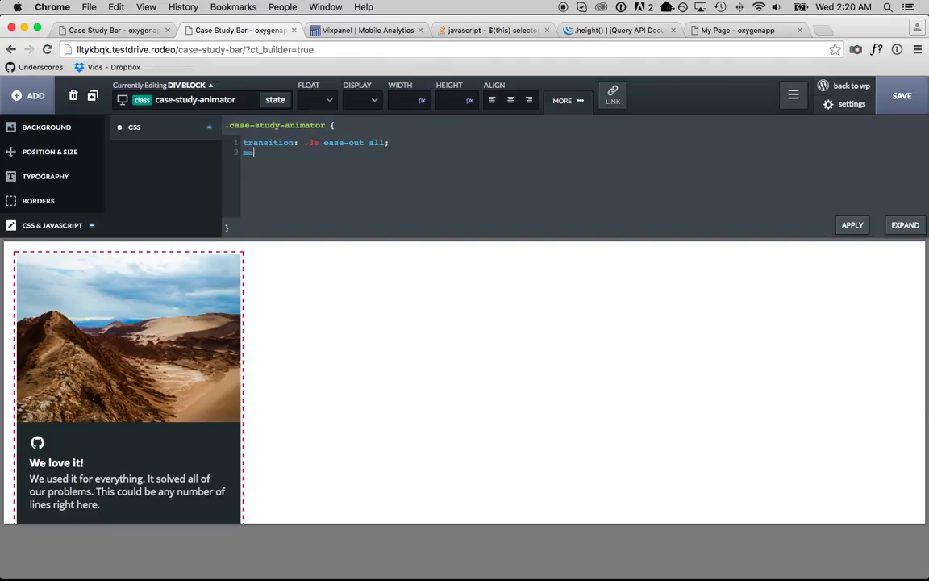
{"action": "type", "text": "rgin-top: -20px"}
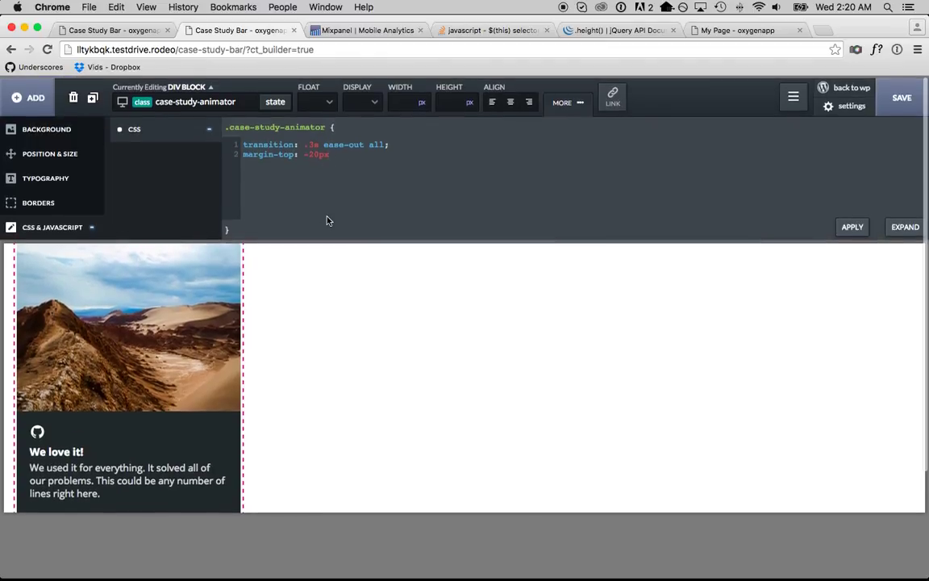
{"action": "left_click_drag", "start_coordinate": [330, 153], "coordinate": [311, 148]}
{"action": "key", "text": "BackSpace"}
{"action": "key", "text": "super+BackSpace"}
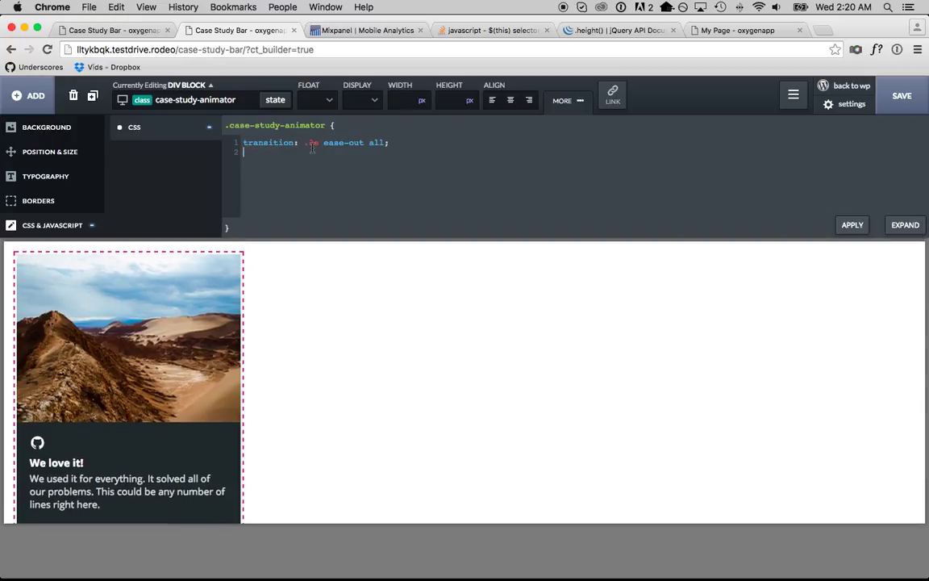
{"action": "key", "text": "super+z"}
{"action": "key", "text": "super+shift+z"}
Step: Set the case study container's overflow to hidden so the card is clipped at 350 px
{"action": "left_click", "coordinate": [307, 337]}
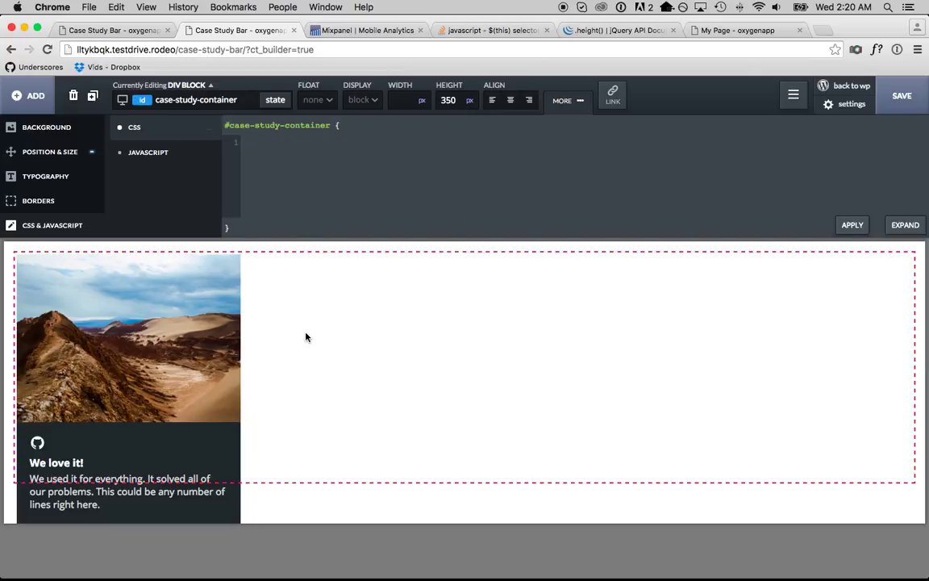
{"action": "left_click", "coordinate": [70, 152]}
{"action": "left_click", "coordinate": [196, 158]}
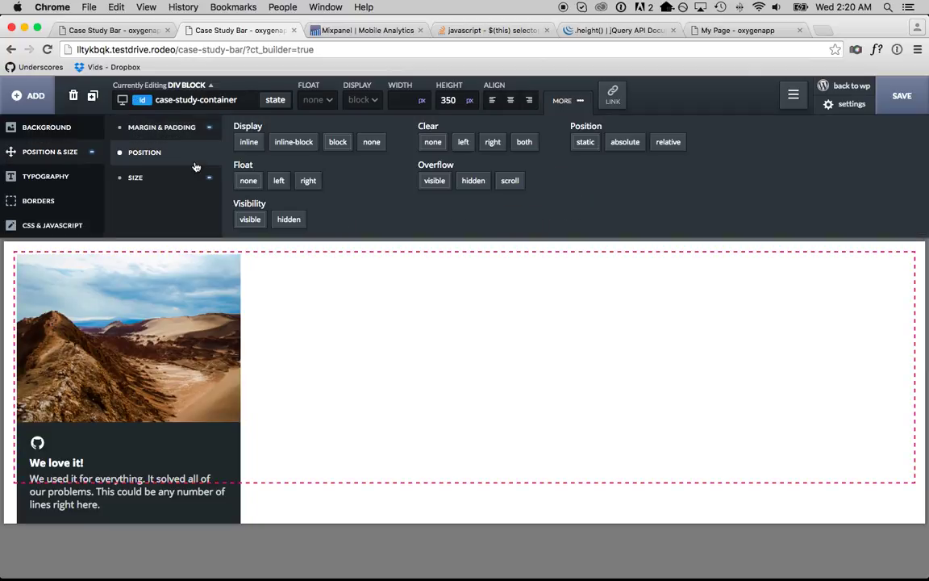
{"action": "left_click", "coordinate": [475, 188]}
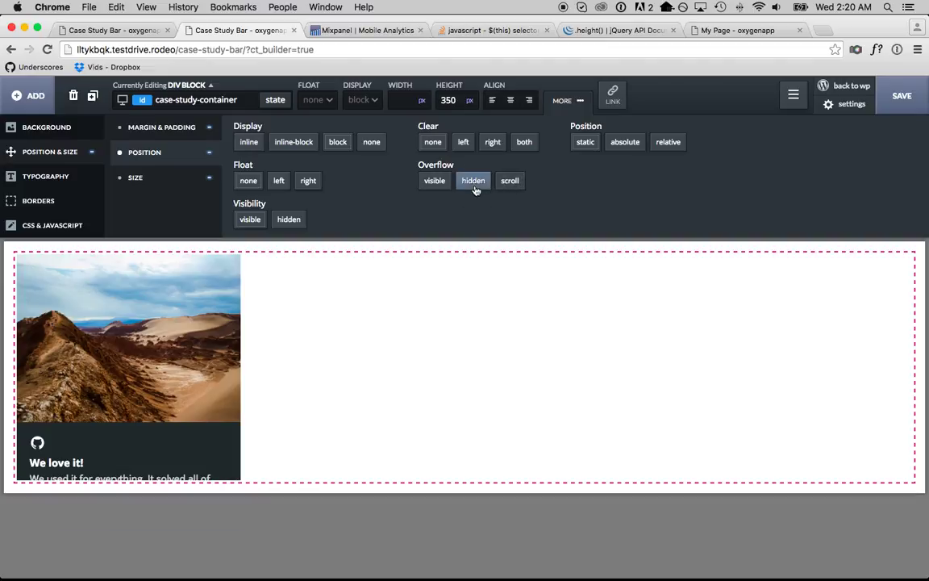
{"action": "left_click", "coordinate": [195, 335]}
{"action": "left_click", "coordinate": [210, 85]}
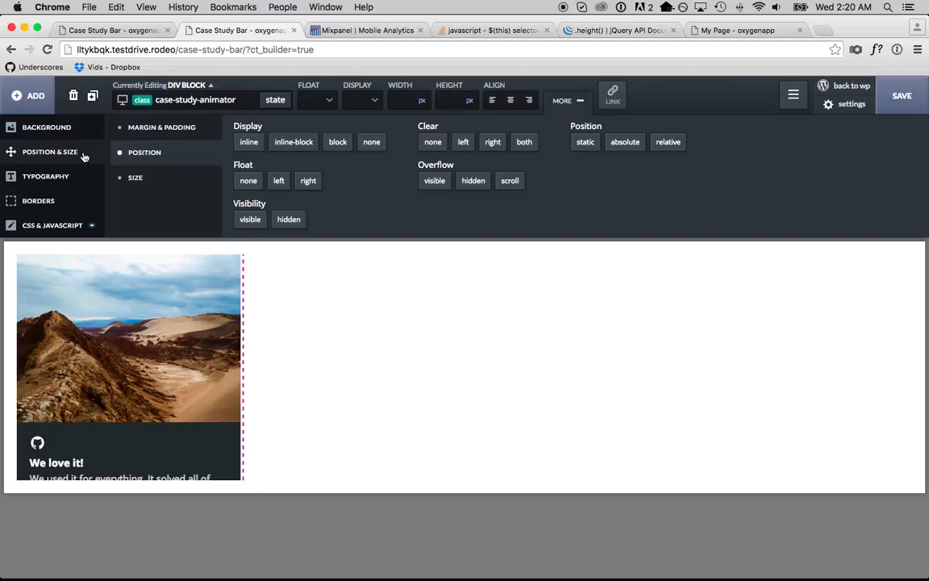
Step: Compare margin-top values from -20px to about -40px on the animator using undo and redo
{"action": "left_click", "coordinate": [76, 226]}
{"action": "key", "text": "super+z"}
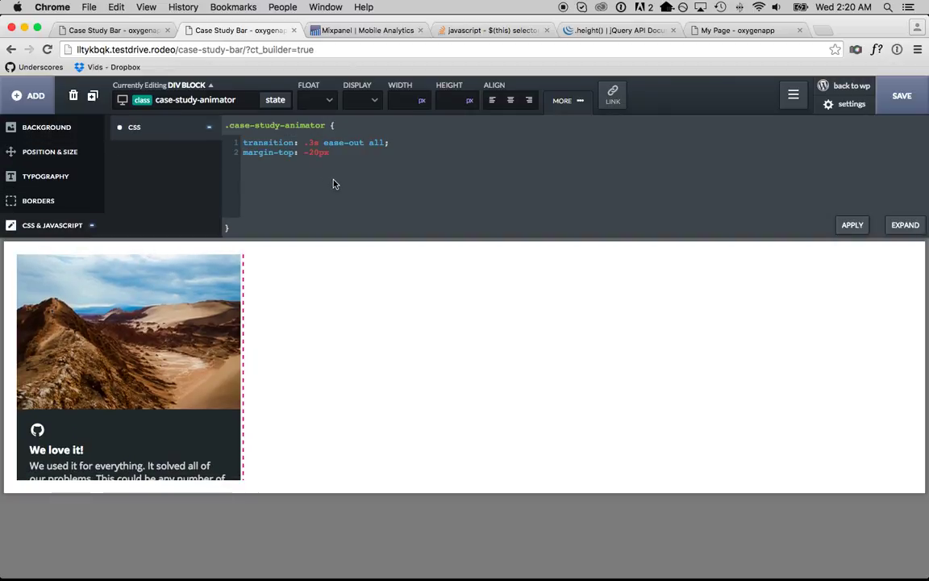
{"action": "key", "text": "super+shift+z"}
{"action": "key", "text": "super+shift+z"}
{"action": "key", "text": "super+z"}
{"action": "key", "text": "super+shift+z"}
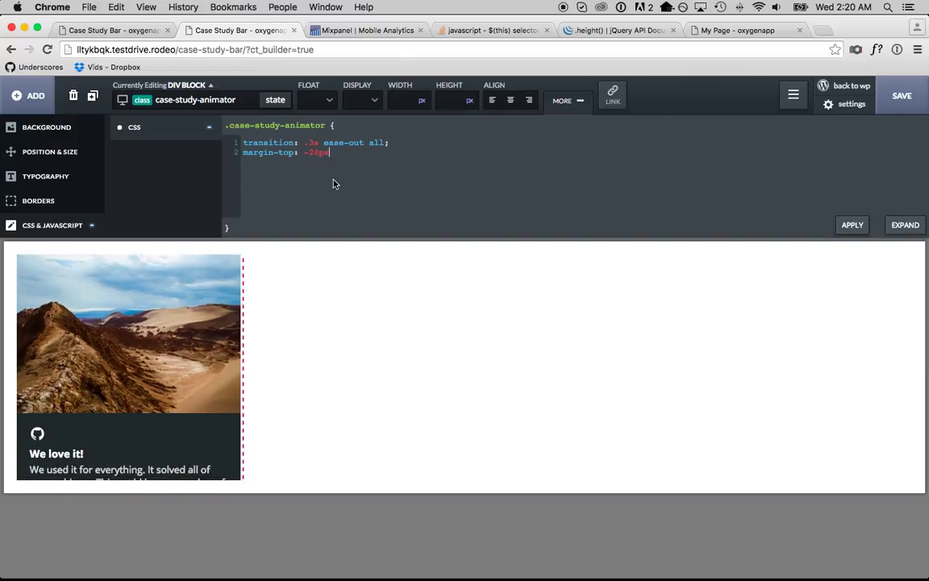
{"action": "key", "text": "super+shift+z"}
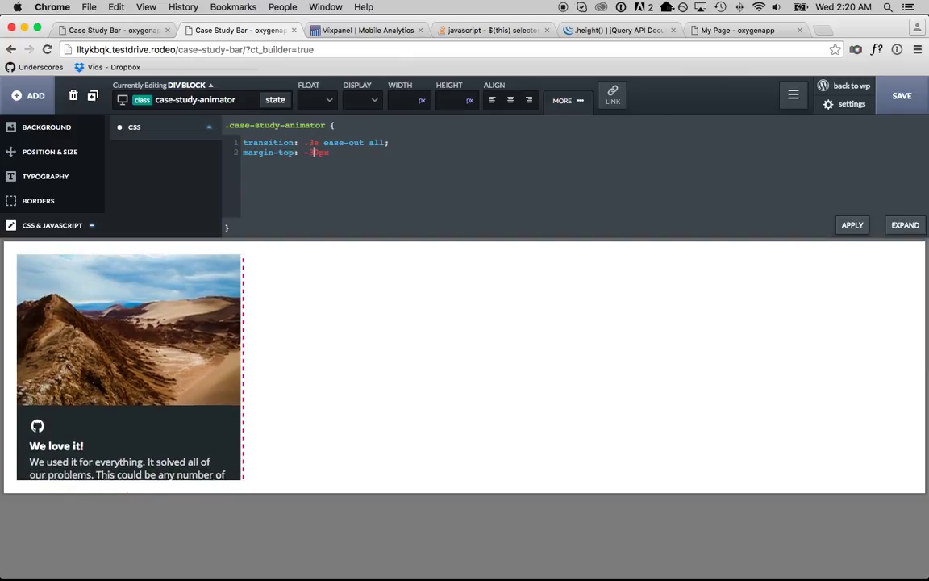
{"action": "key", "text": "super+shift+z"}
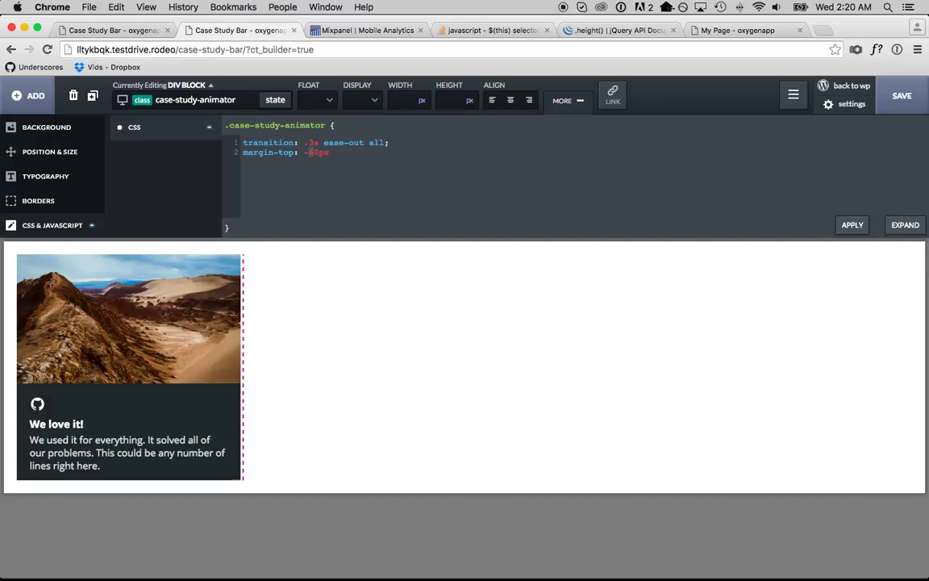
{"action": "key", "text": "super+shift+z"}
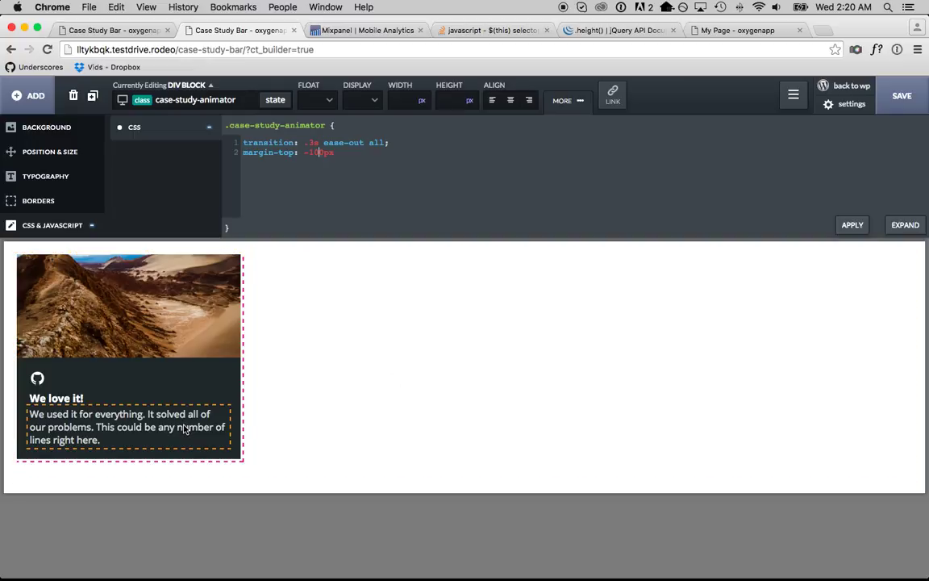
Step: Delete the negative margin-top rule from the case-study-animator, leaving only the transition
{"action": "left_click", "coordinate": [184, 429]}
{"action": "left_click", "coordinate": [372, 411]}
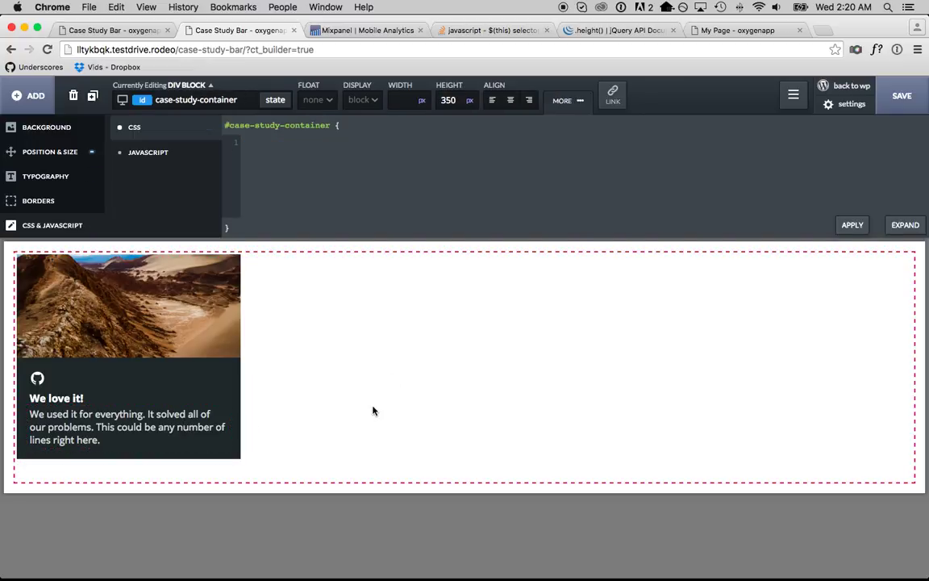
{"action": "left_click", "coordinate": [214, 365]}
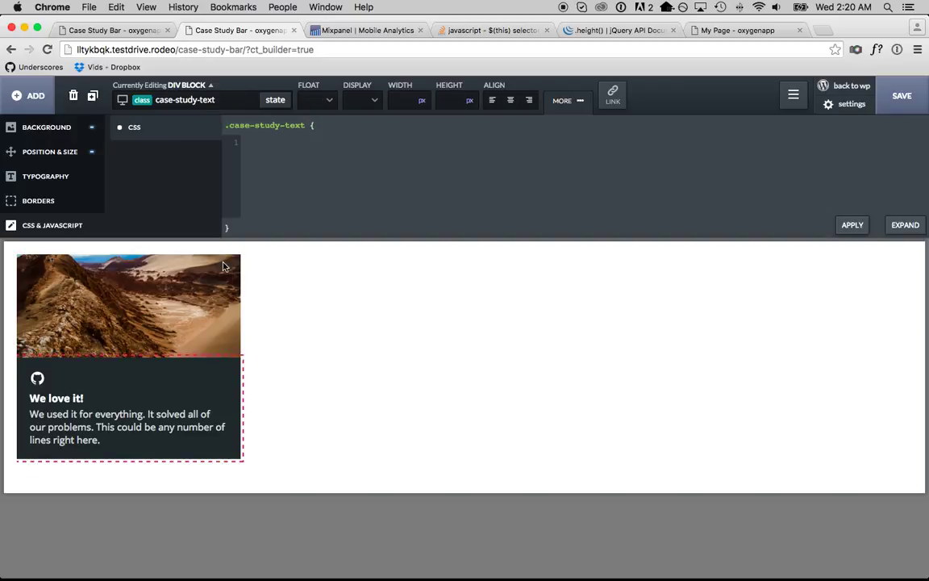
{"action": "left_click", "coordinate": [211, 85]}
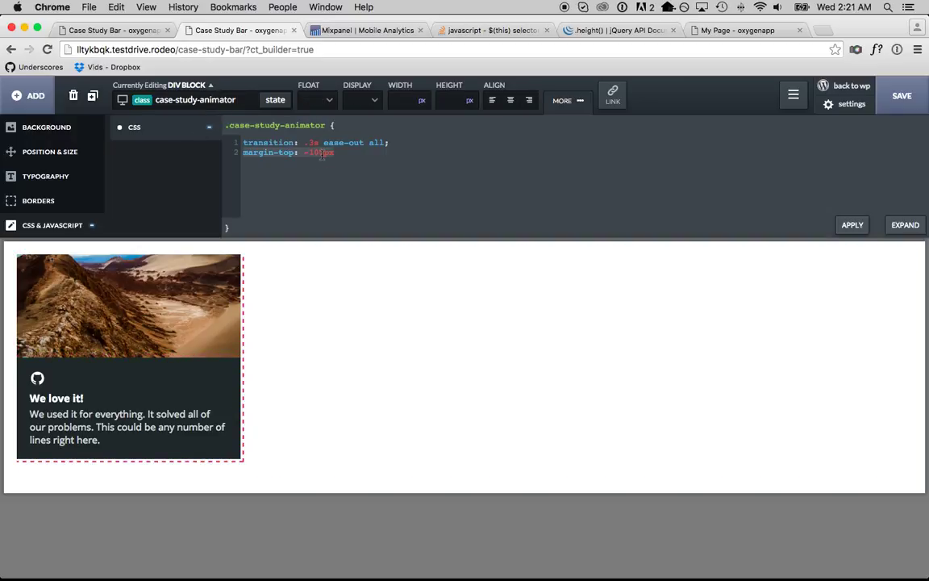
{"action": "key", "text": "BackSpace"}
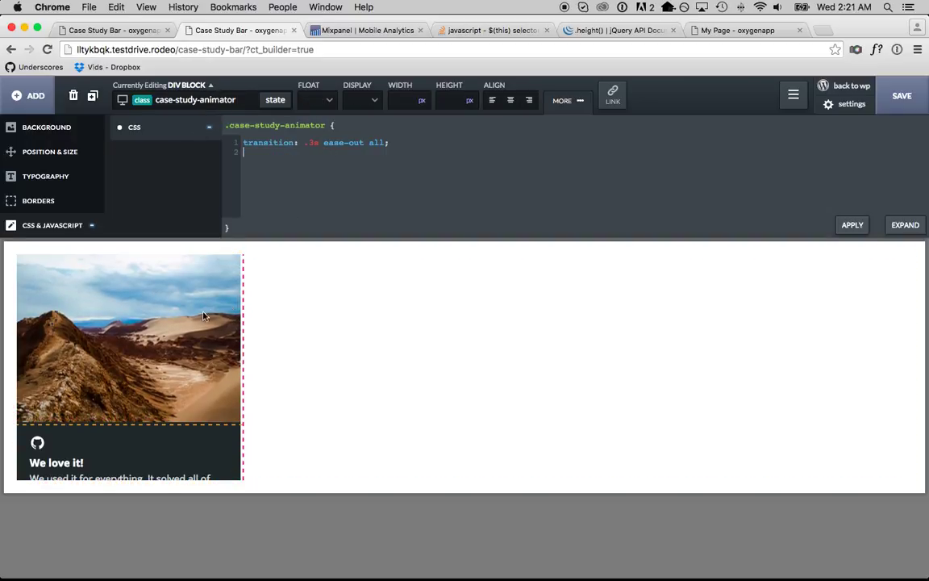
Step: Try duplicating the card column, delete the copy, and check the image block's id
{"action": "left_click", "coordinate": [210, 85]}
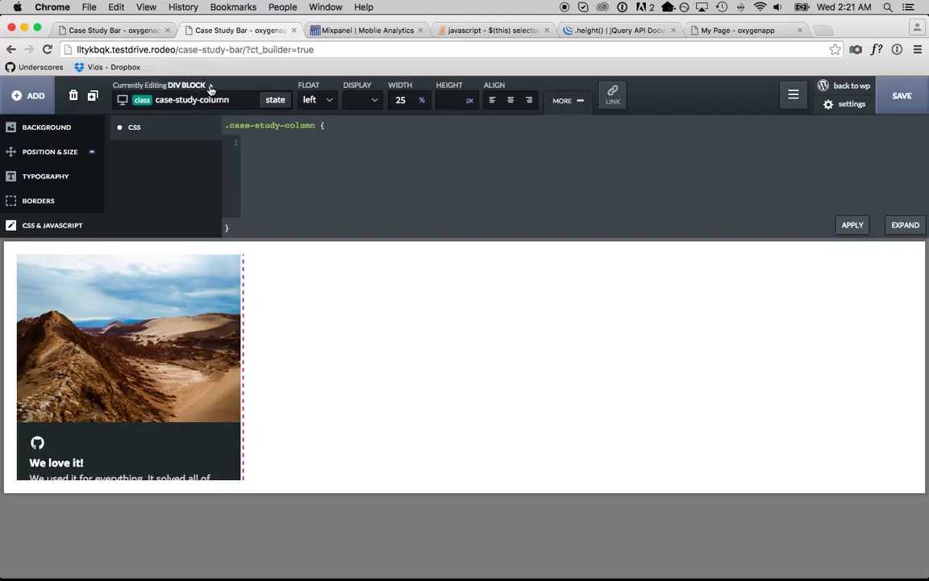
{"action": "left_click", "coordinate": [92, 96]}
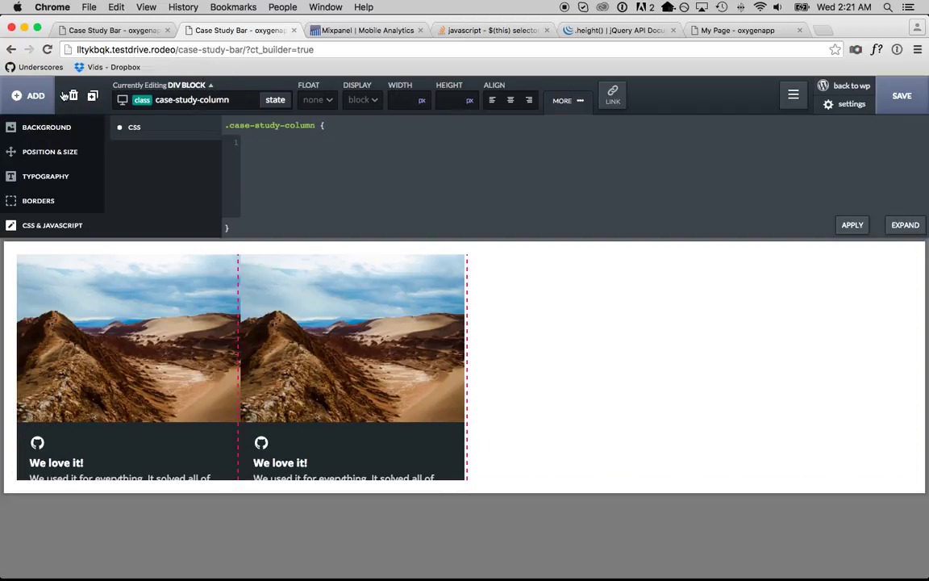
{"action": "left_click", "coordinate": [71, 96]}
{"action": "left_click", "coordinate": [133, 260]}
{"action": "left_click", "coordinate": [185, 99]}
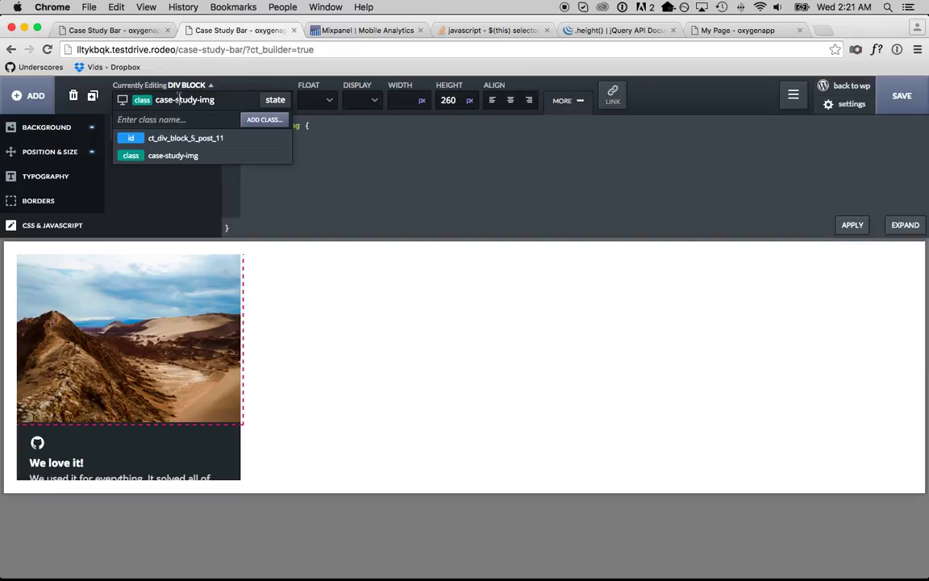
{"action": "left_click", "coordinate": [176, 138]}
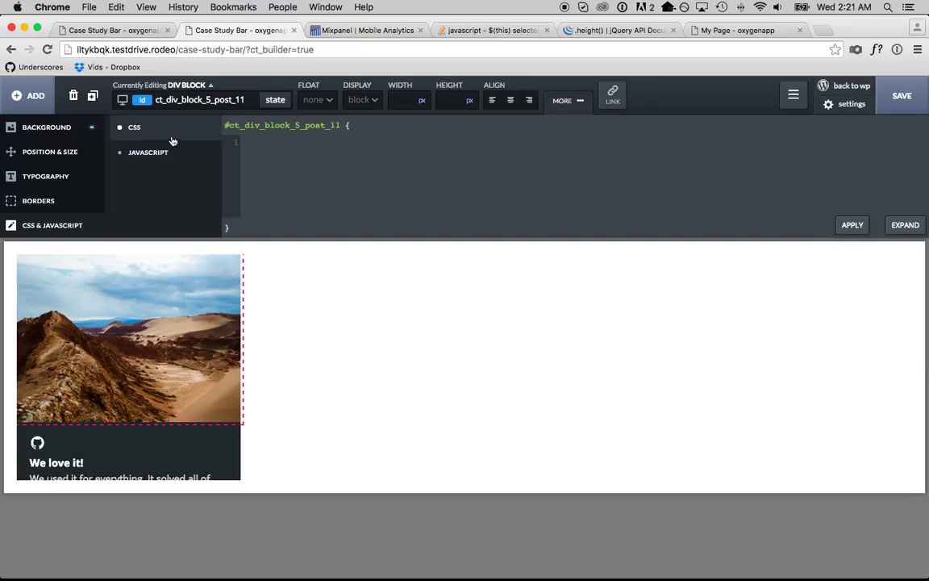
{"action": "left_click", "coordinate": [212, 85]}
Step: Duplicate the case-study-column three times to get four side-by-side cards
{"action": "left_click", "coordinate": [94, 97]}
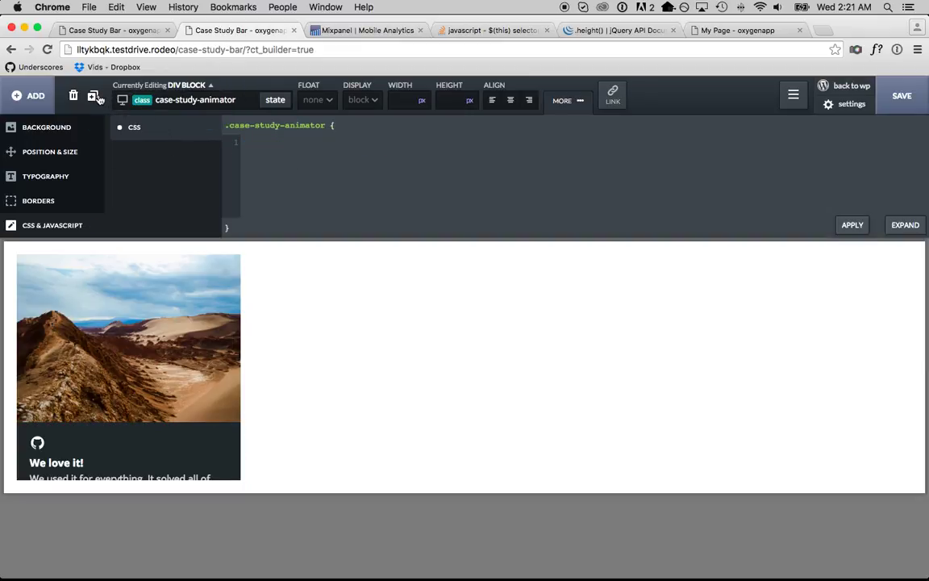
{"action": "left_click", "coordinate": [71, 96]}
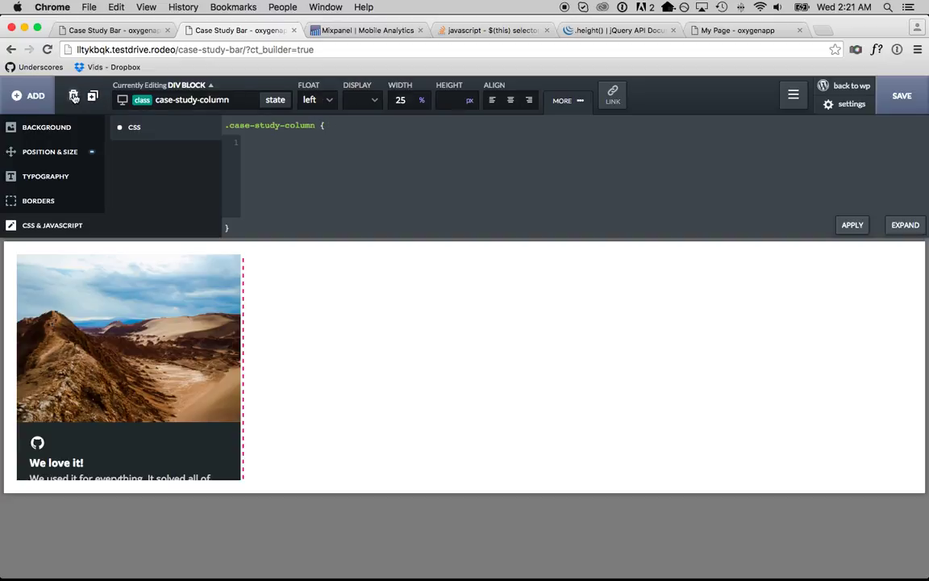
{"action": "left_click", "coordinate": [93, 96]}
{"action": "left_click", "coordinate": [93, 97]}
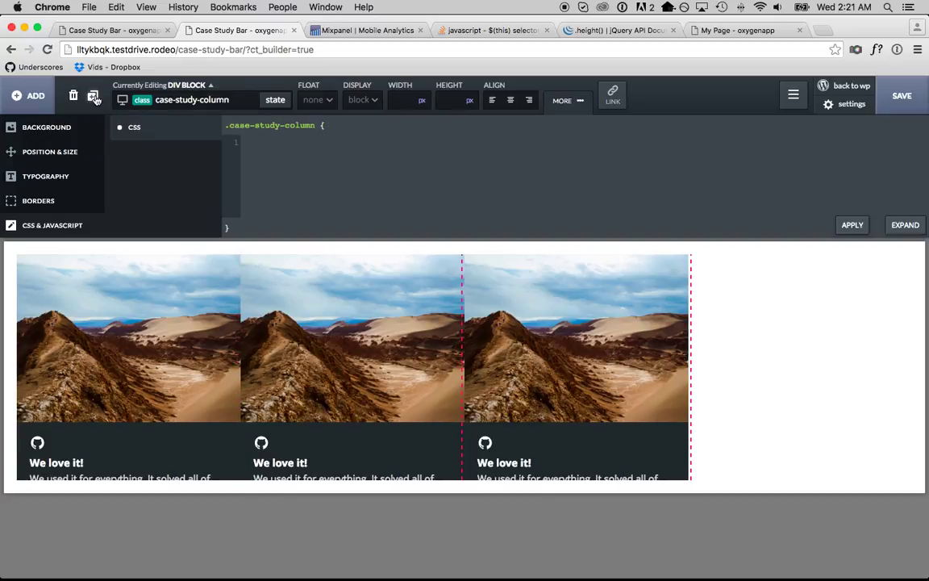
{"action": "left_click", "coordinate": [95, 98]}
{"action": "left_click", "coordinate": [344, 281]}
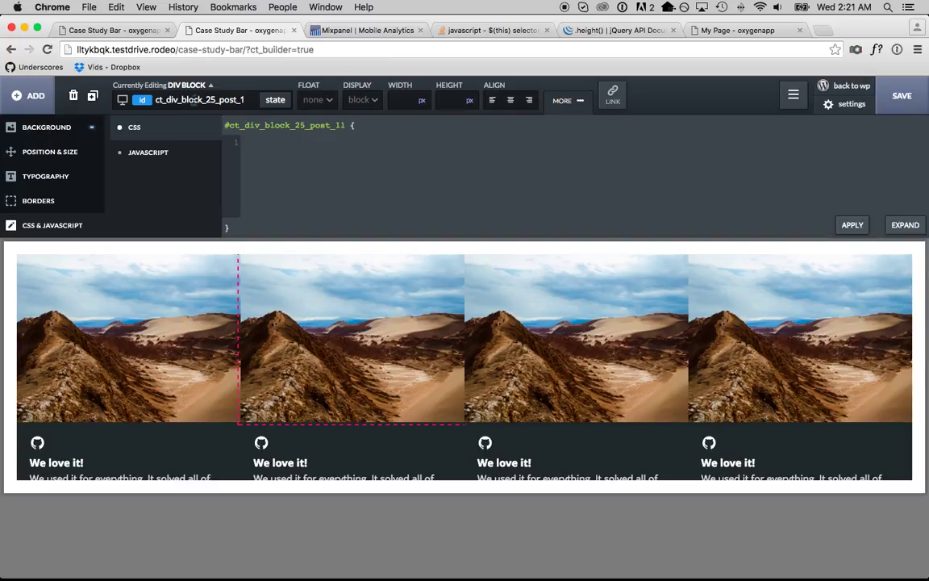
{"action": "double_click", "coordinate": [193, 100]}
Step: Set the second card's background image to the sunset fisherman photo
{"action": "left_click", "coordinate": [85, 127]}
{"action": "left_click", "coordinate": [179, 151]}
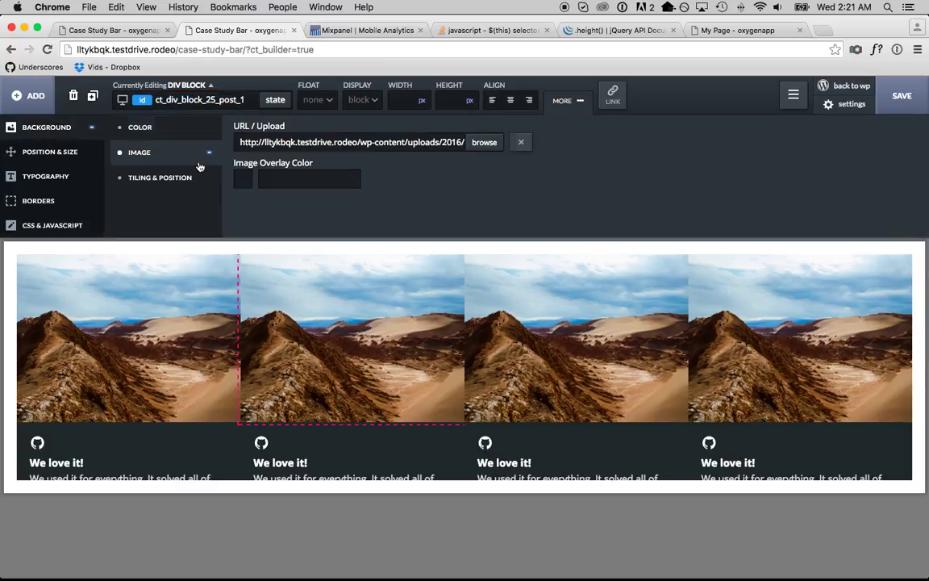
{"action": "left_click", "coordinate": [487, 145]}
{"action": "left_click", "coordinate": [266, 197]}
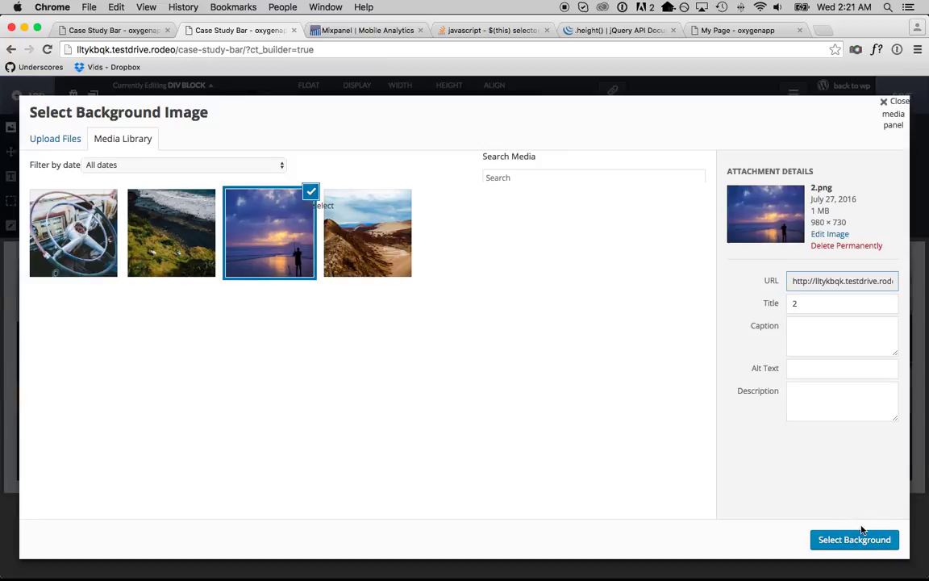
{"action": "left_click", "coordinate": [851, 539]}
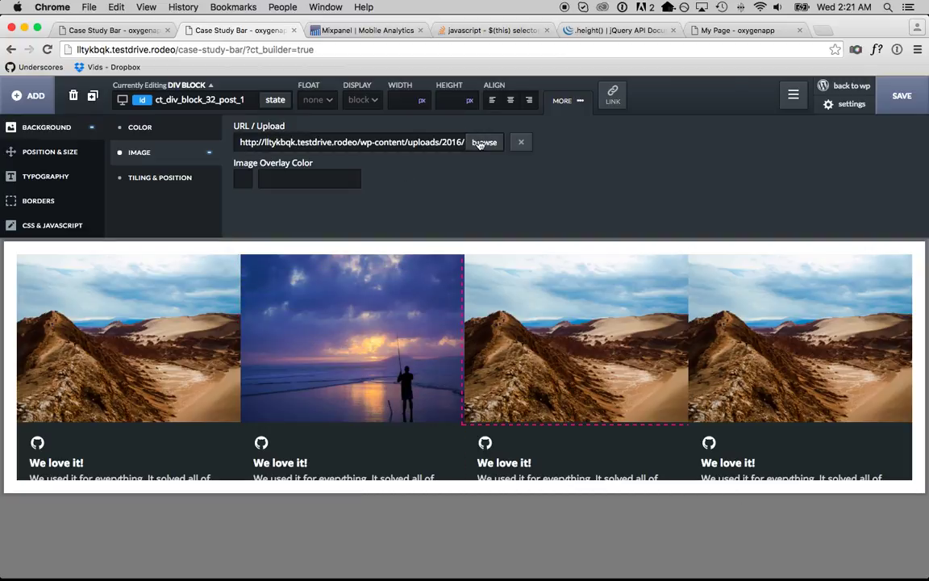
Step: Give the third card the green coastline photo and the fourth the car interior photo
{"action": "left_click", "coordinate": [482, 142]}
{"action": "left_click", "coordinate": [166, 199]}
{"action": "left_click", "coordinate": [857, 542]}
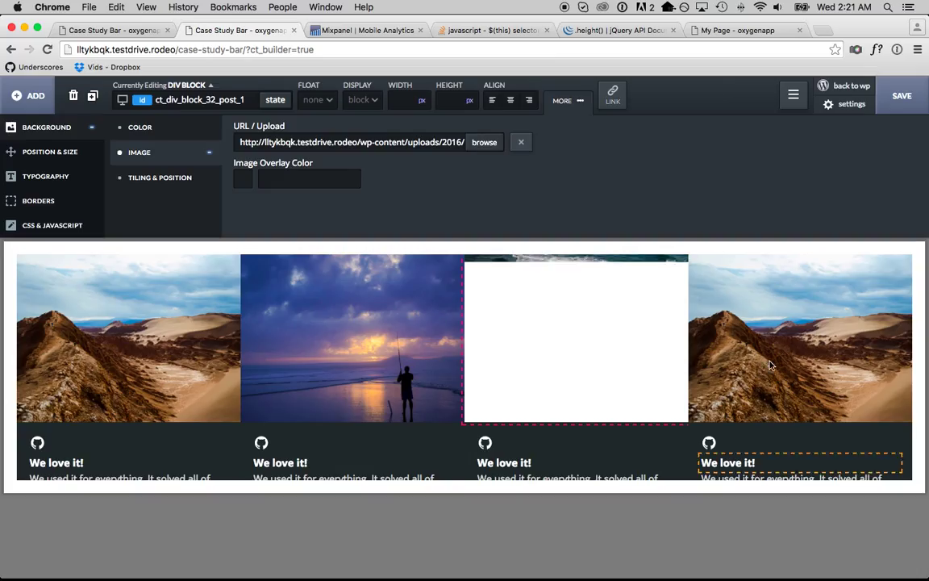
{"action": "left_click", "coordinate": [482, 142]}
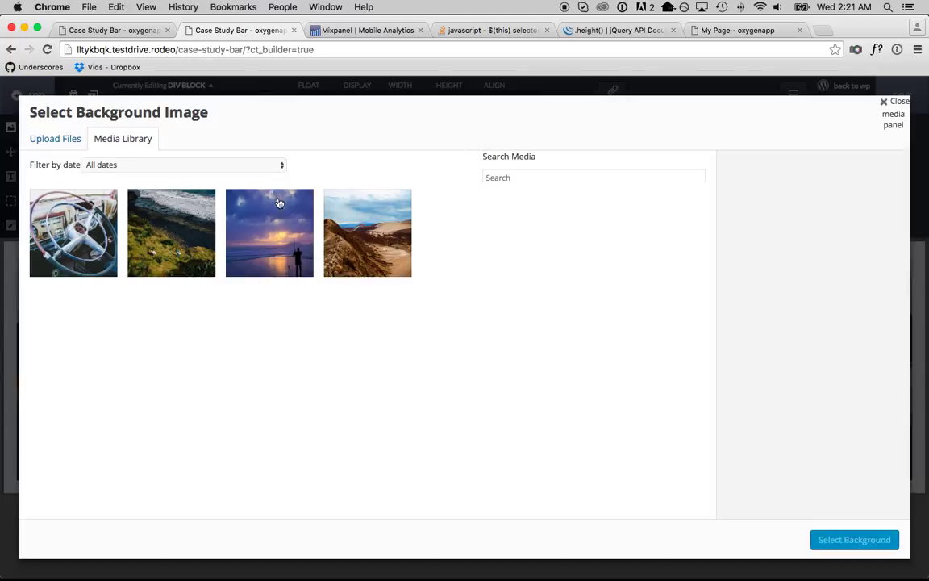
{"action": "left_click", "coordinate": [105, 226]}
{"action": "left_click", "coordinate": [854, 540]}
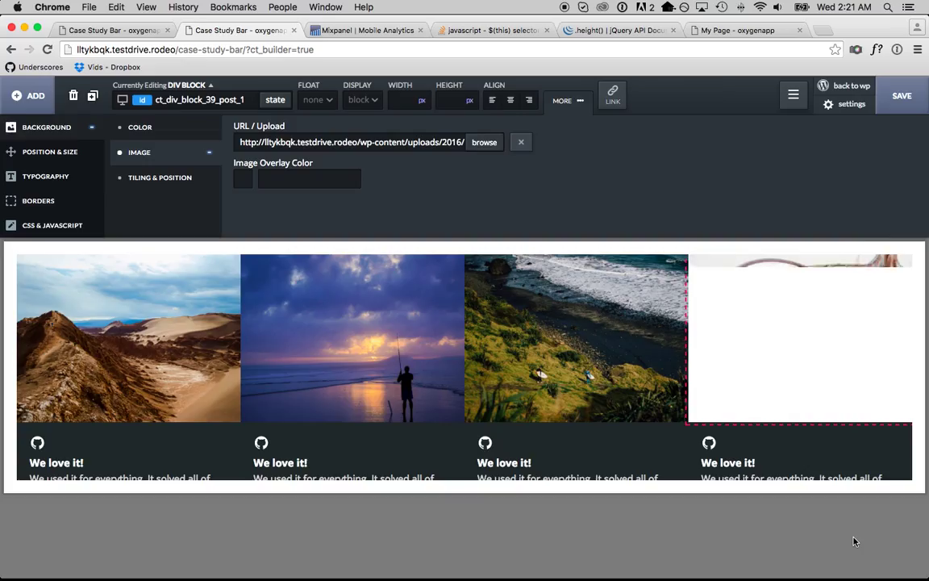
{"action": "left_click", "coordinate": [190, 341]}
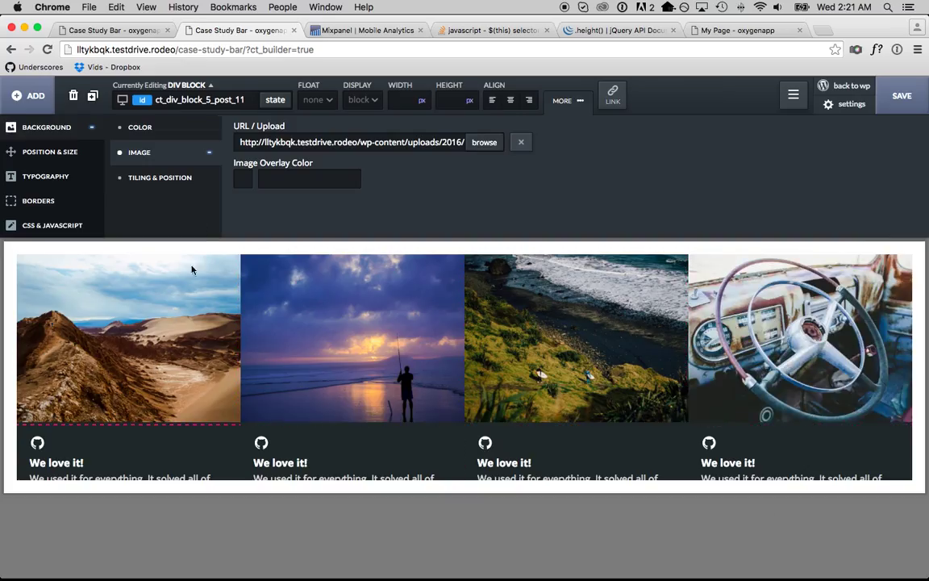
{"action": "left_click", "coordinate": [211, 86]}
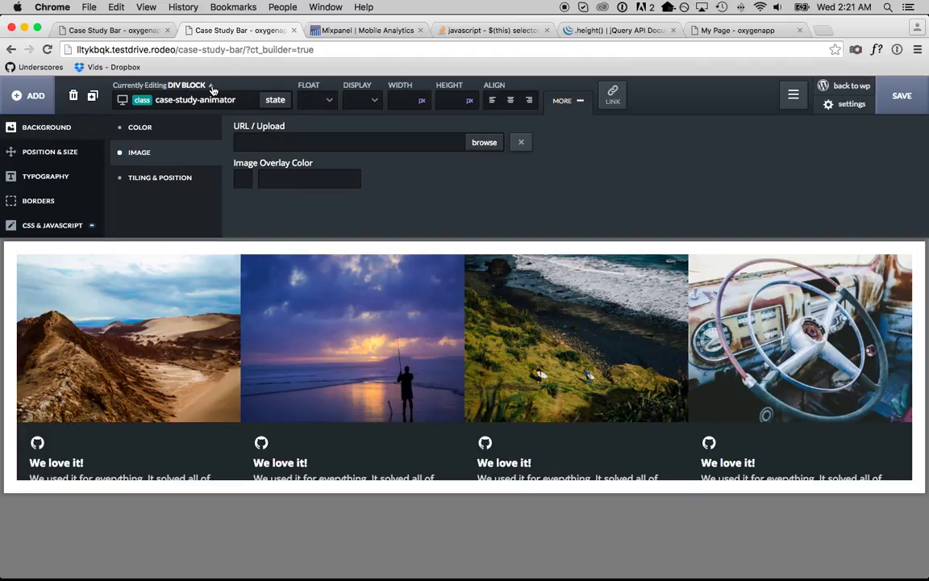
Step: Add an empty jQuery(document).ready(function() { }); wrapper to the case-study-container's JavaScript
{"action": "left_click", "coordinate": [211, 87]}
{"action": "left_click", "coordinate": [211, 86]}
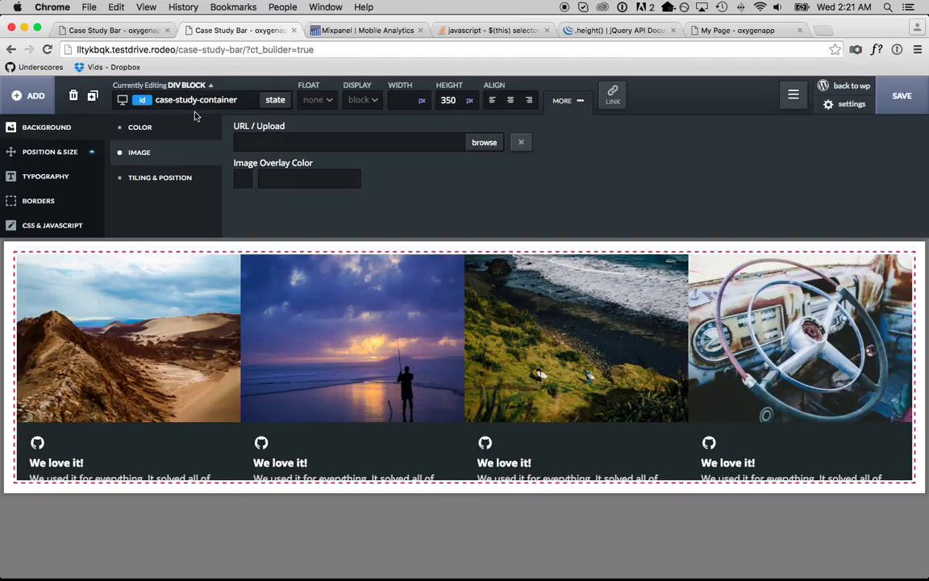
{"action": "left_click", "coordinate": [71, 222]}
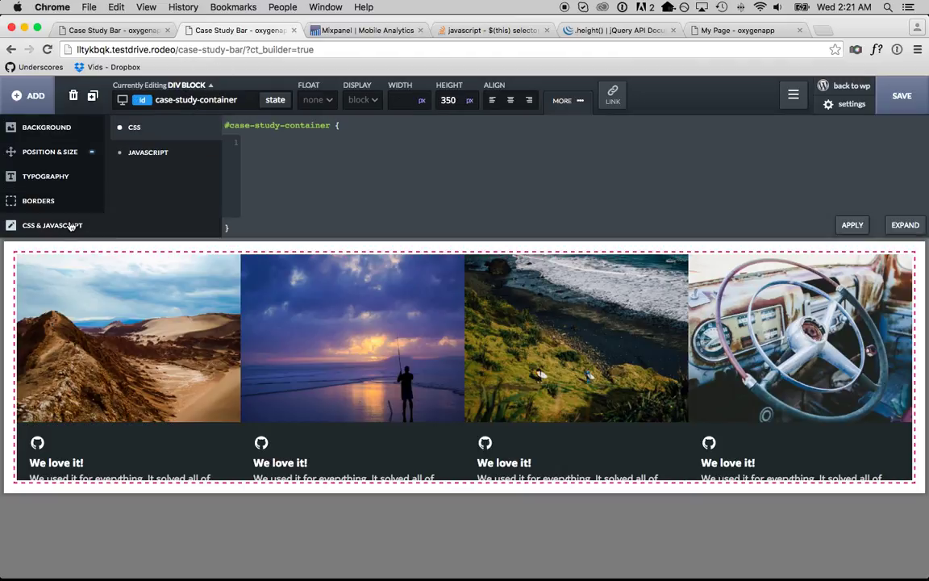
{"action": "left_click", "coordinate": [179, 158]}
{"action": "left_click", "coordinate": [367, 186]}
{"action": "key", "text": "Return"}
{"action": "key", "text": "Return"}
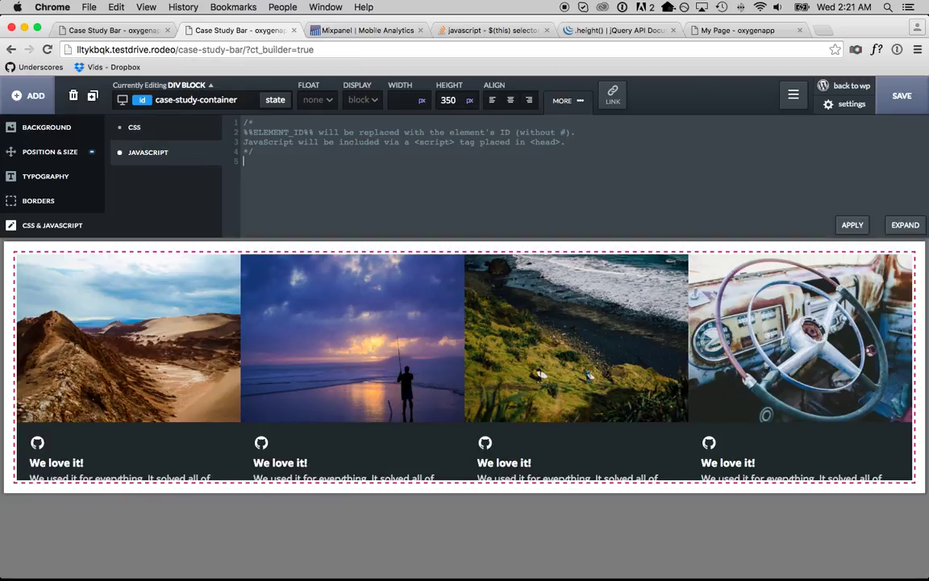
{"action": "type", "text": "jQuery(document.).re"}
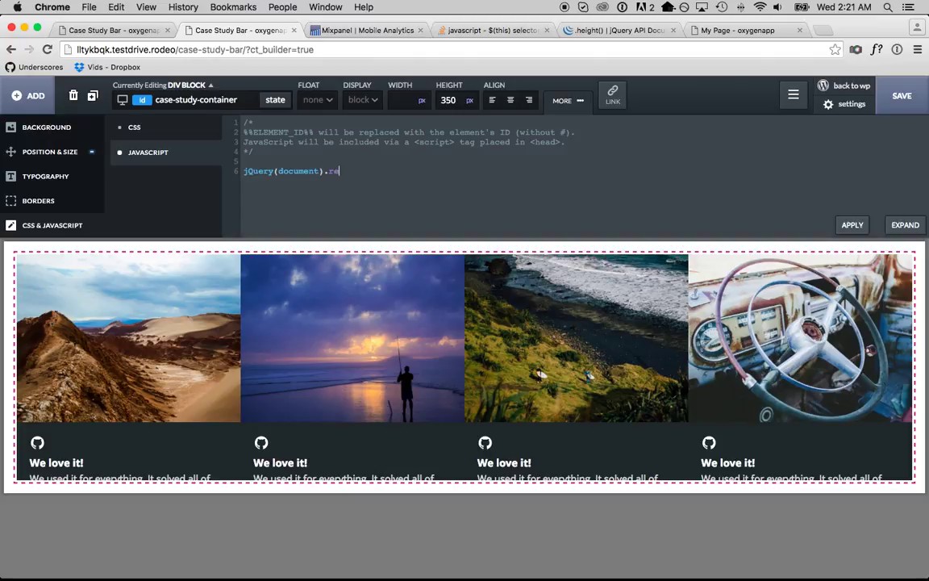
{"action": "type", "text": "ady(function() {"}
{"action": "key", "text": "Return"}
{"action": "key", "text": "Return"}
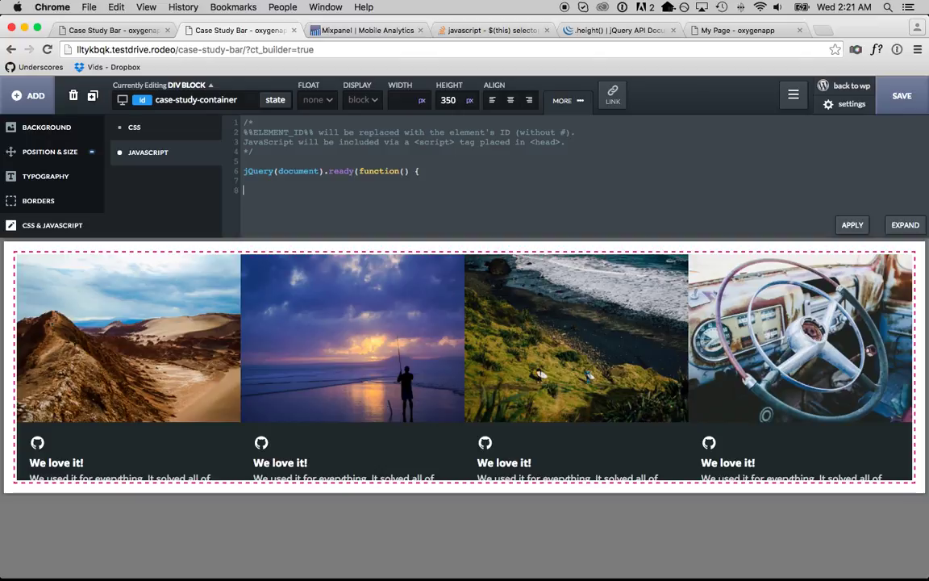
{"action": "type", "text": "});"}
{"action": "key", "text": "Up"}
{"action": "key", "text": "Return"}
{"action": "key", "text": "Return"}
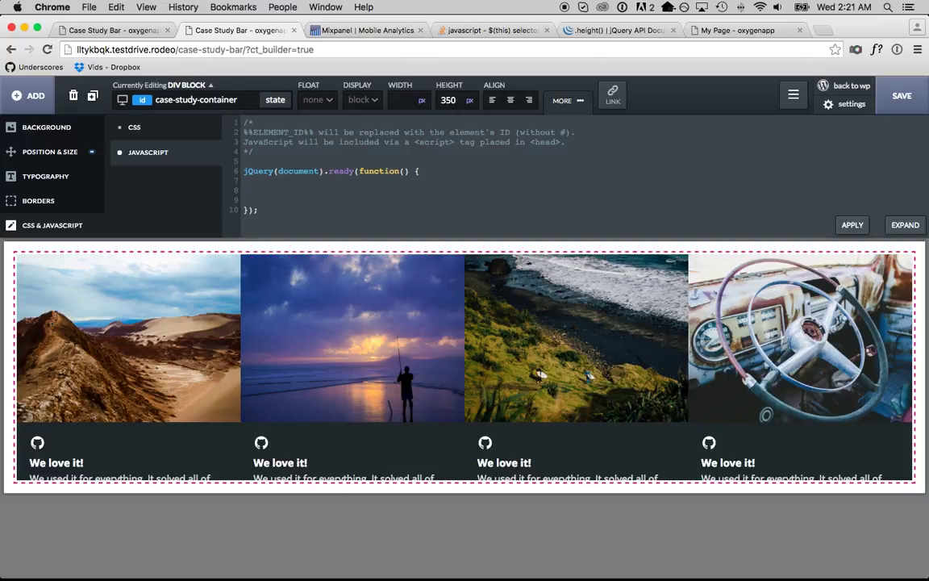
{"action": "key", "text": "Up"}
Step: Climb from the first card's image up to the case-study-container and reopen its JavaScript
{"action": "left_click", "coordinate": [182, 403]}
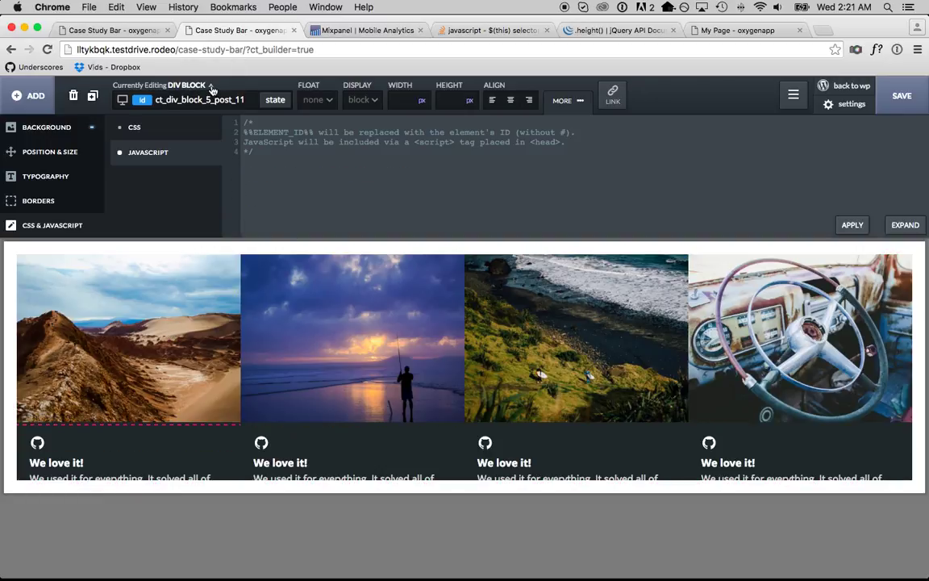
{"action": "left_click", "coordinate": [210, 85]}
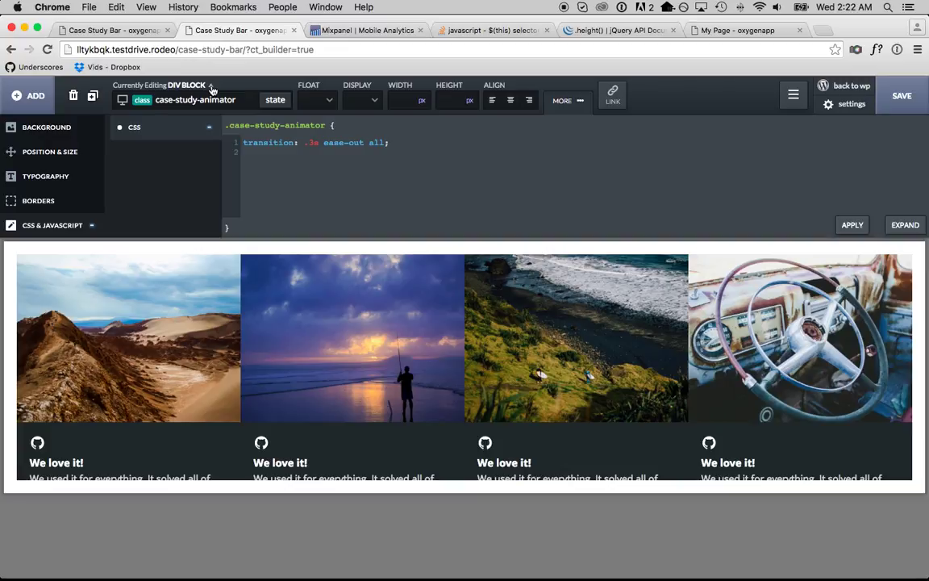
{"action": "left_click", "coordinate": [212, 86]}
{"action": "left_click", "coordinate": [211, 86]}
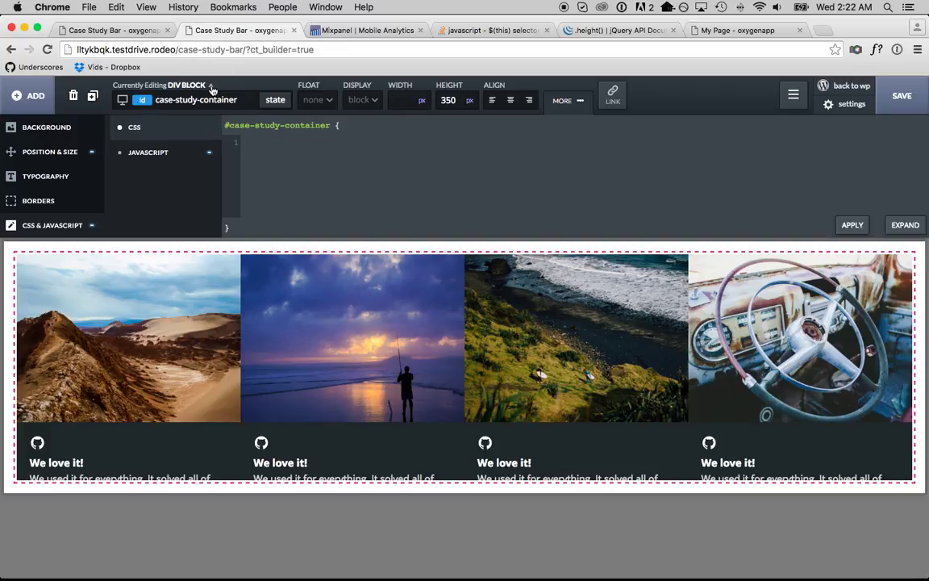
{"action": "left_click", "coordinate": [153, 152]}
Step: Write a .case-study-animator mouseenter handler setting margin-top to -100px, and save
{"action": "left_click", "coordinate": [394, 189]}
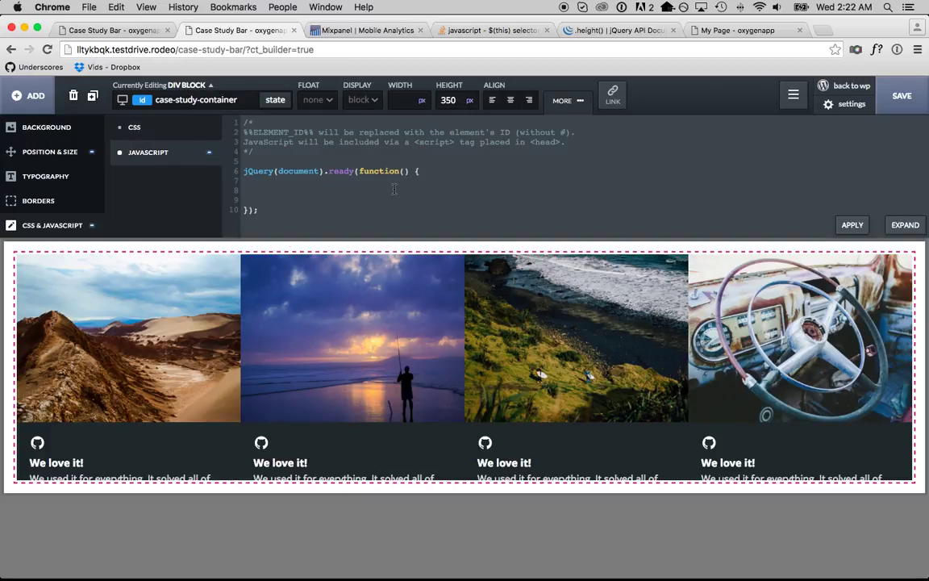
{"action": "type", "text": "jQuery"}
{"action": "type", "text": "(\".case-study-"}
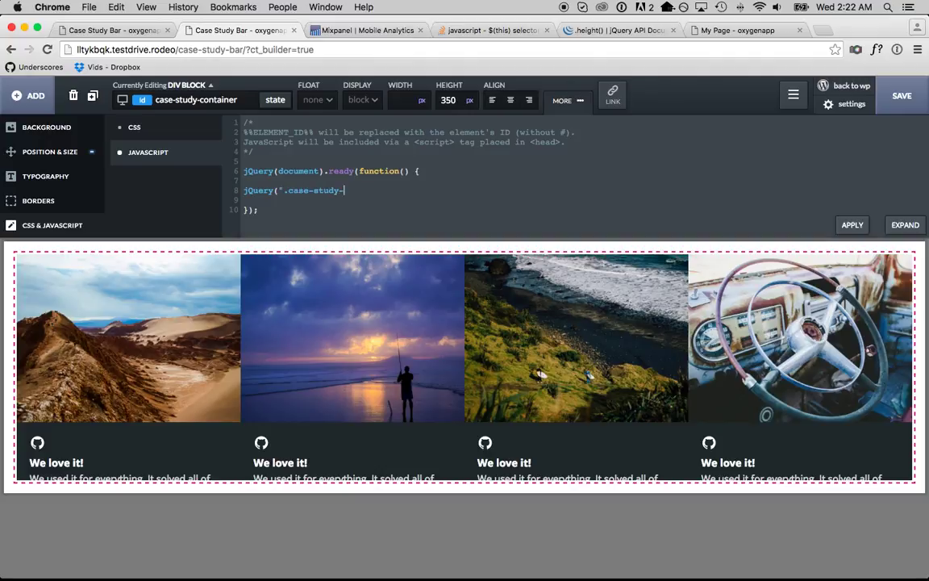
{"action": "type", "text": "animator\").mouseen"}
{"action": "type", "text": "(function"}
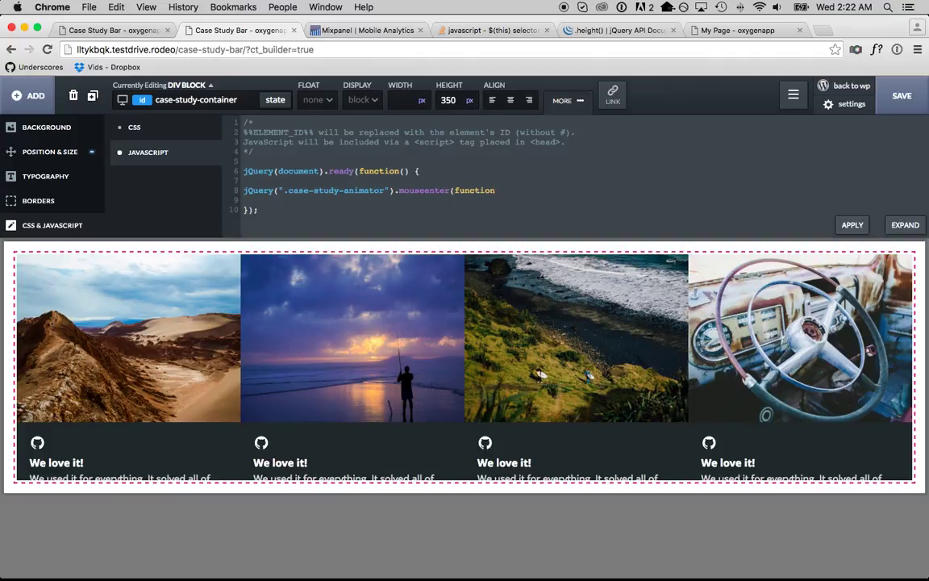
{"action": "type", "text": "() {"}
{"action": "key", "text": "Return"}
{"action": "key", "text": "Return"}
{"action": "key", "text": "Return"}
{"action": "key", "text": "Return"}
{"action": "type", "text": "Query(this).css"}
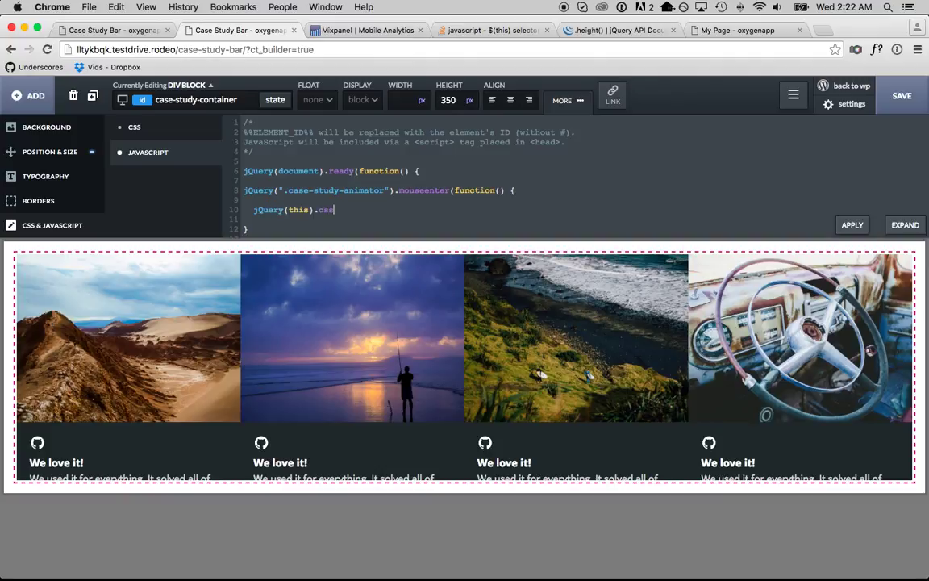
{"action": "type", "text": "('margin-top', '-100px');"}
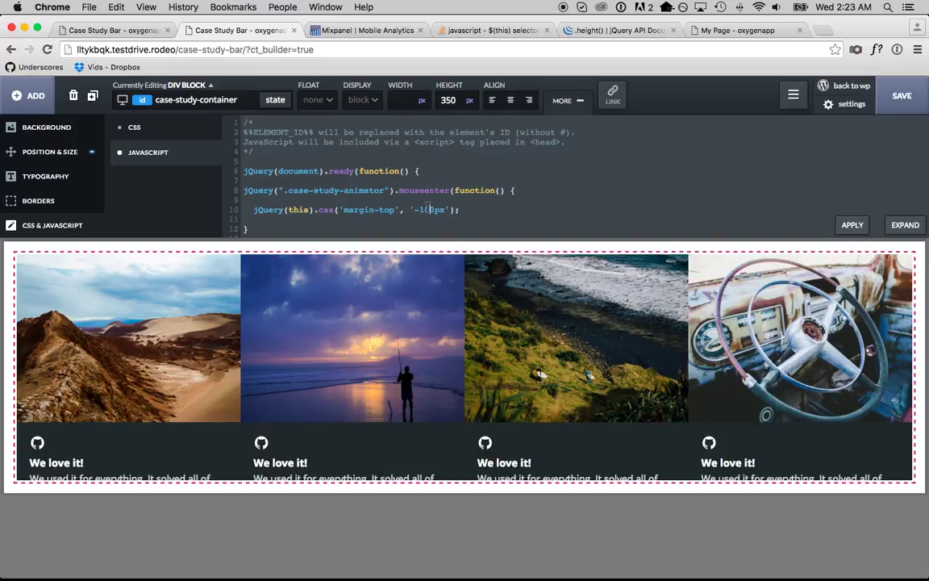
{"action": "left_click", "coordinate": [901, 103]}
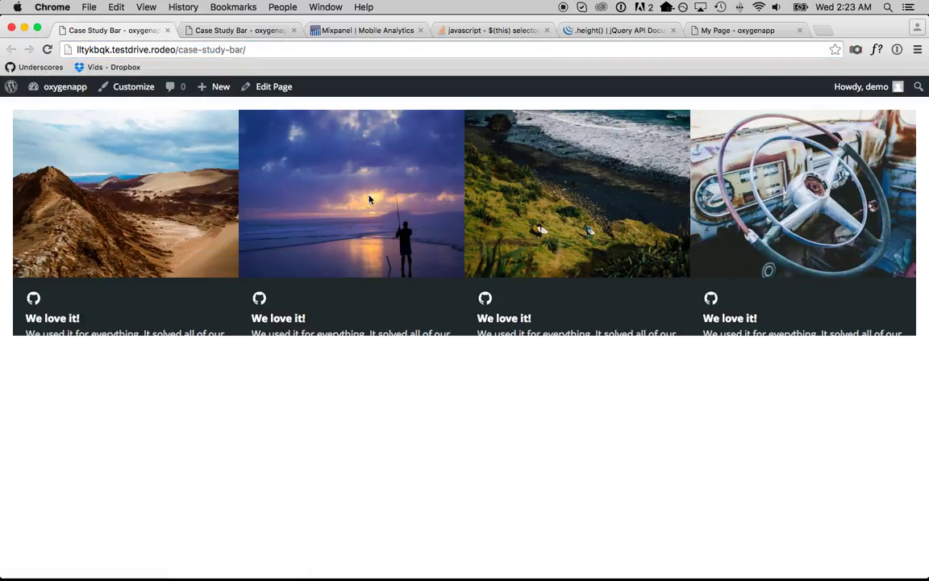
Step: Add an alert('hello') test line, fix the handler's closing parenthesis, and save
{"action": "left_click", "coordinate": [224, 30]}
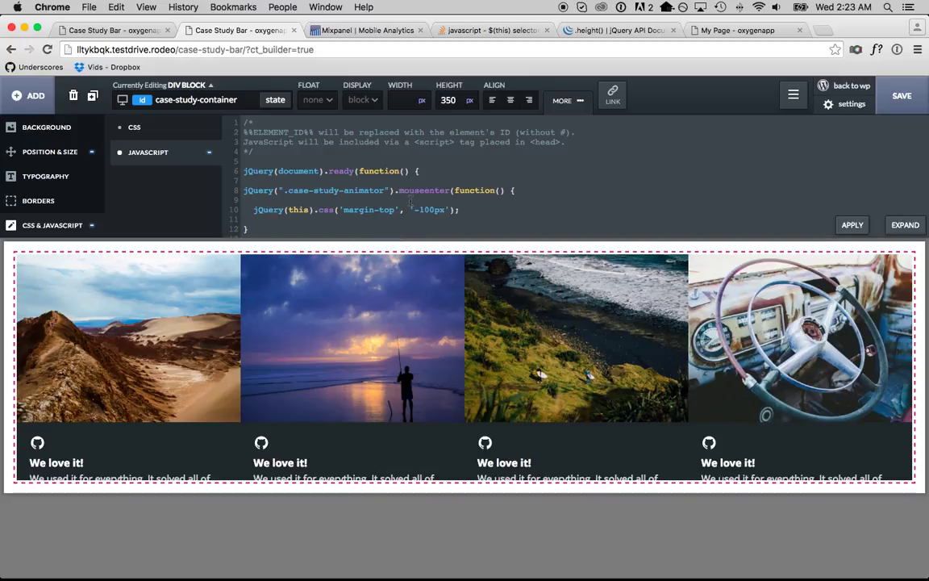
{"action": "key", "text": "Return"}
{"action": "type", "text": "alert('hello')"}
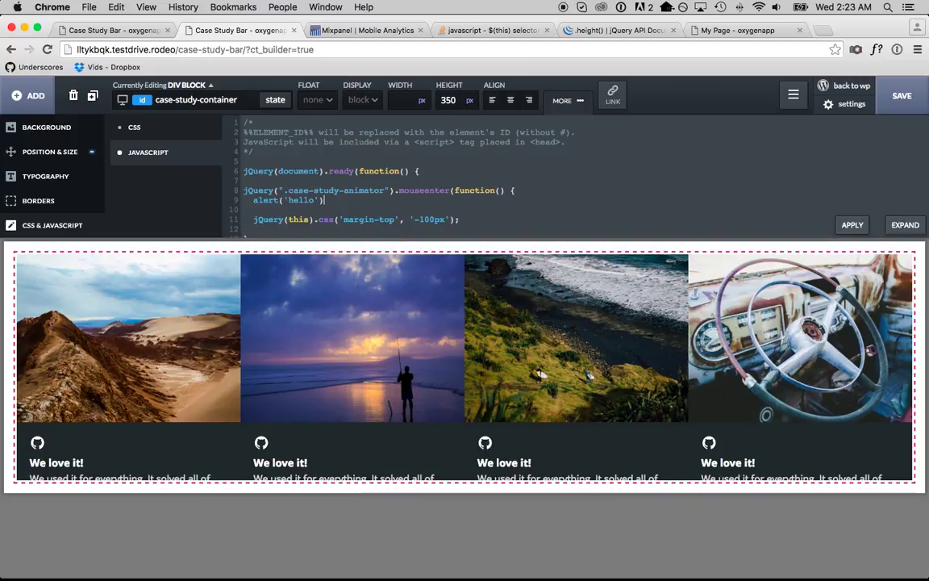
{"action": "type", "text": ";"}
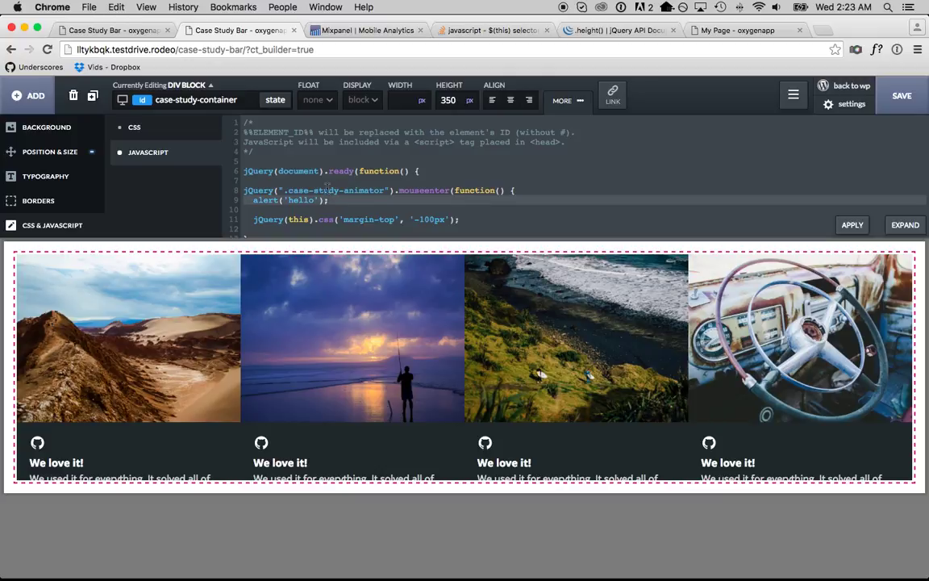
{"action": "left_click", "coordinate": [326, 188]}
{"action": "scroll", "coordinate": [673, 187], "scroll_direction": "down", "scroll_amount": 2}
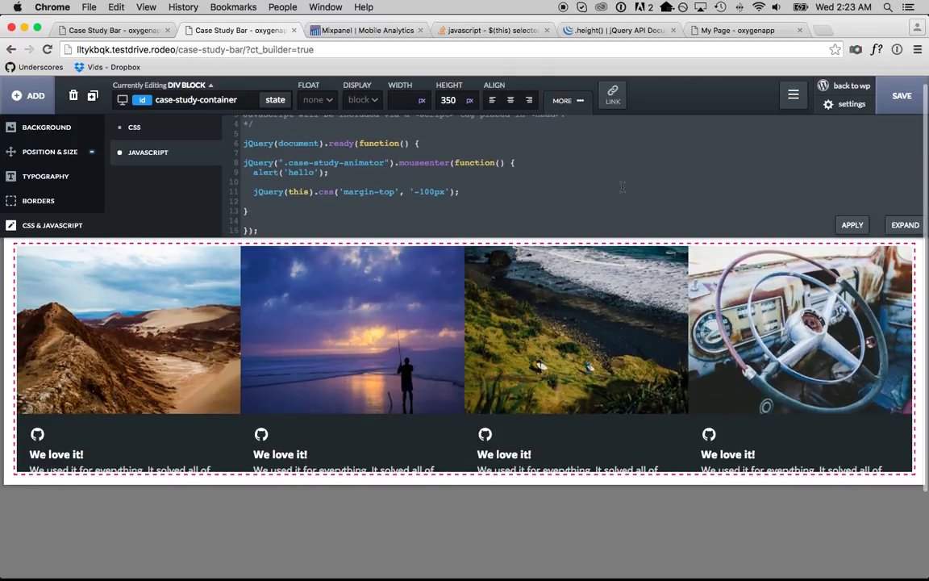
{"action": "left_click", "coordinate": [326, 213]}
{"action": "type", "text": ");"}
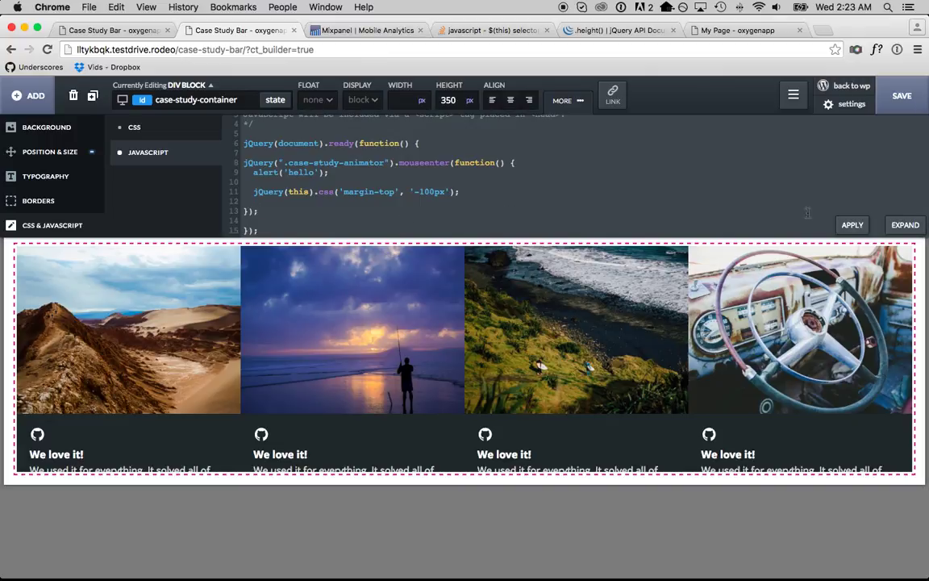
{"action": "left_click", "coordinate": [819, 85]}
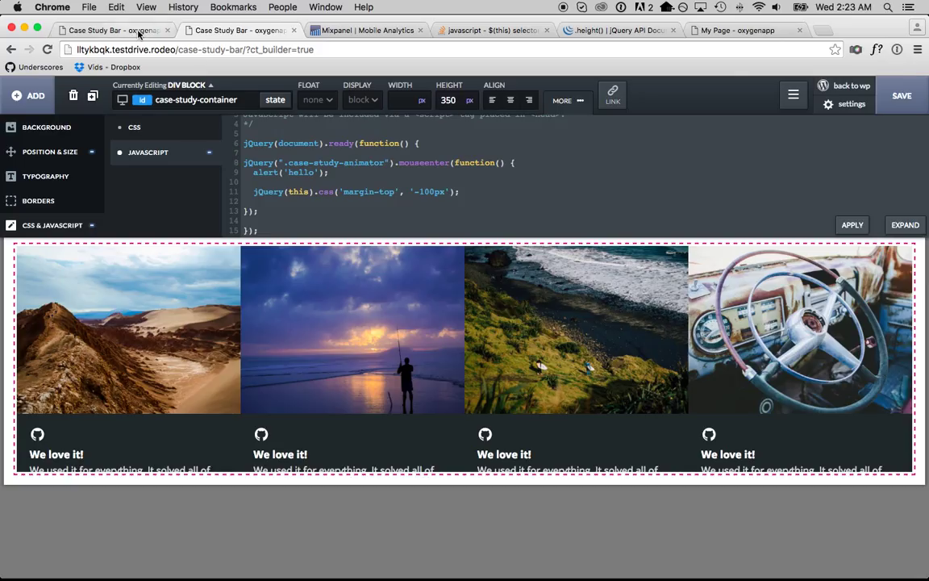
Step: Hover a card on the live page and dismiss the repeated hello alerts
{"action": "left_click", "coordinate": [129, 31]}
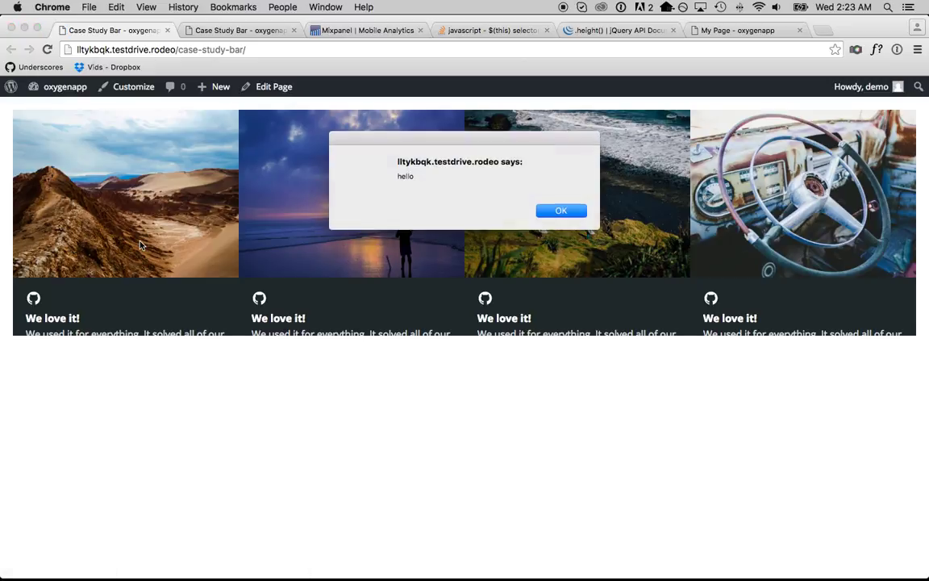
{"action": "key", "text": "Return"}
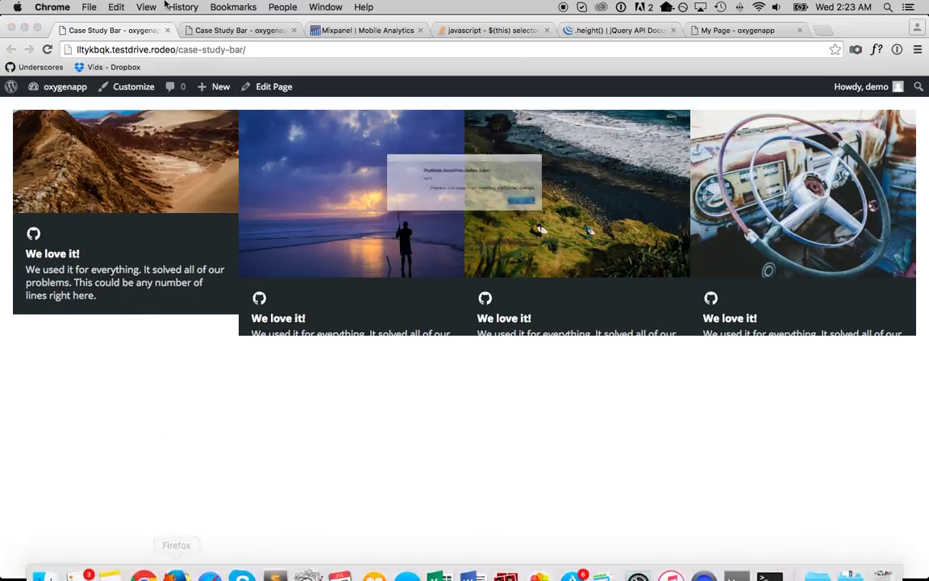
{"action": "key", "text": "Return"}
Step: Delete the hello test alert and keep the container height at 350 after trying 347
{"action": "left_click", "coordinate": [239, 31]}
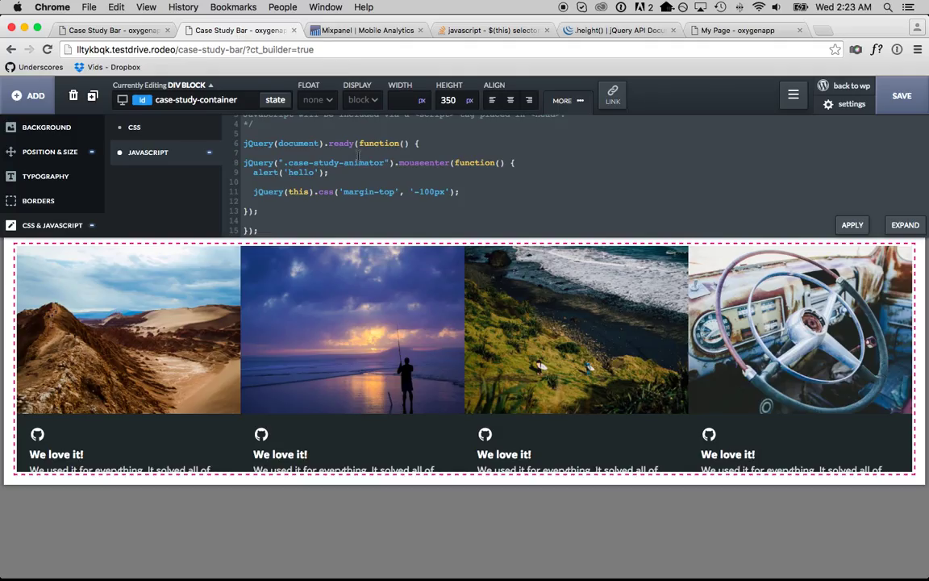
{"action": "triple_click", "coordinate": [288, 155]}
{"action": "key", "text": "BackSpace"}
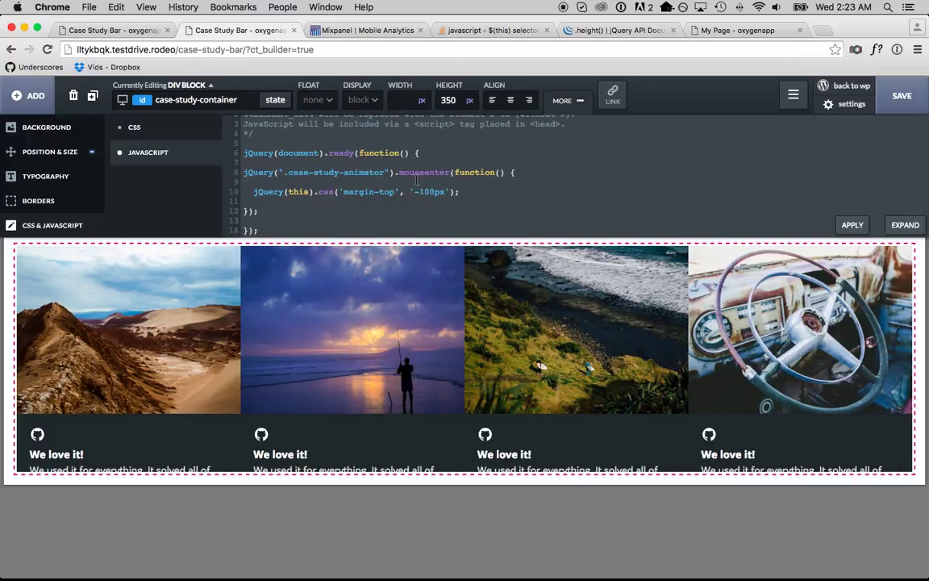
{"action": "left_click", "coordinate": [449, 100]}
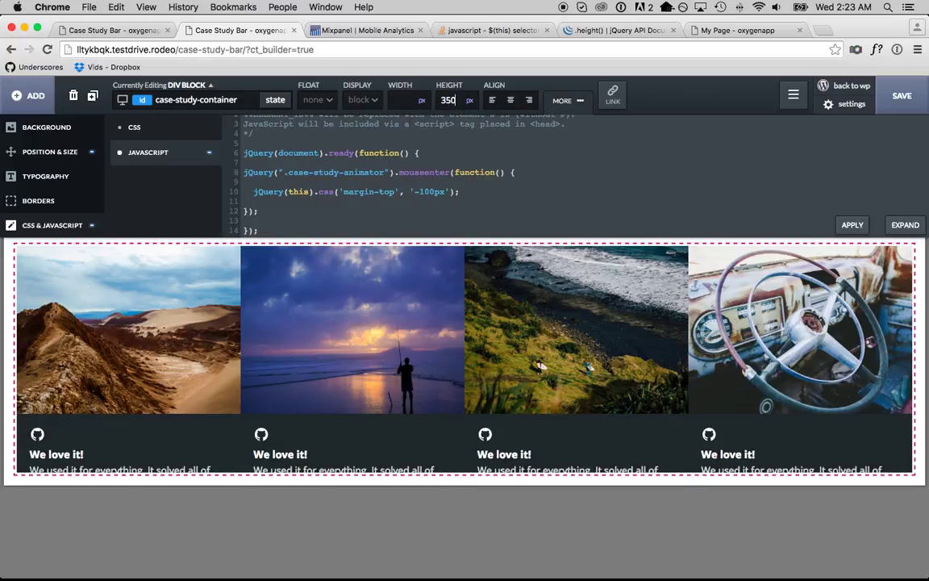
{"action": "key", "text": "Down"}
{"action": "key", "text": "Down"}
{"action": "key", "text": "Down"}
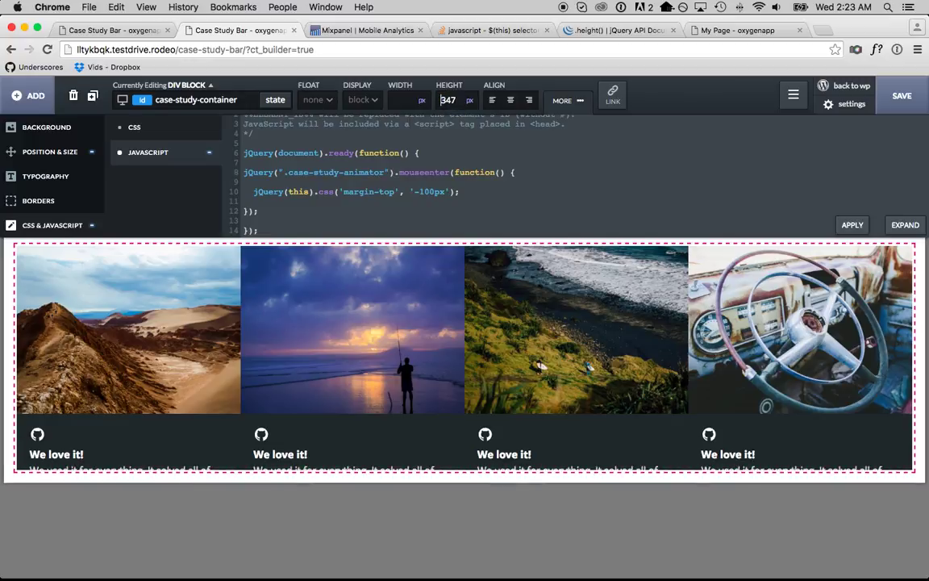
{"action": "key", "text": "Up"}
{"action": "key", "text": "Up"}
{"action": "key", "text": "Up"}
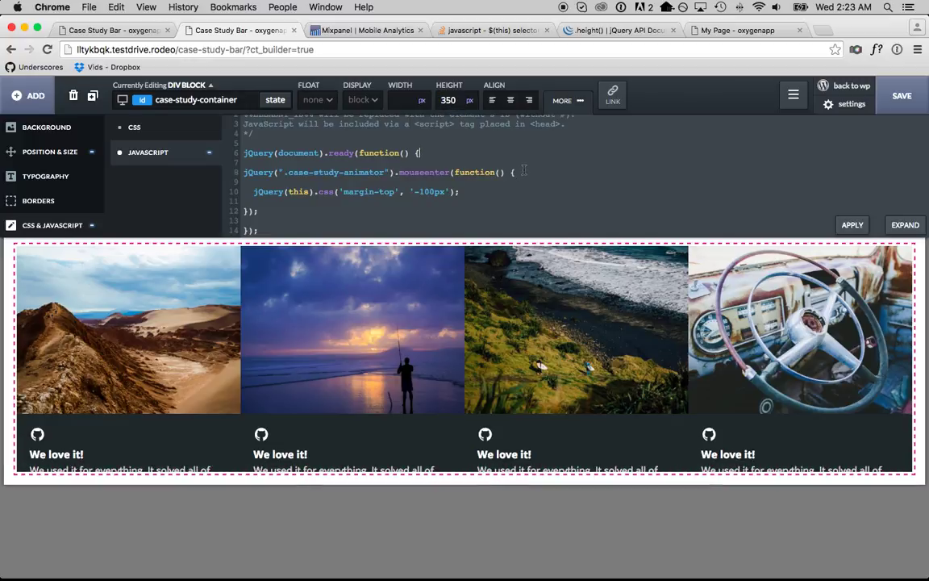
Step: Start a new line reading the container's height through its id selector, followed by a minus
{"action": "left_click", "coordinate": [524, 172]}
{"action": "key", "text": "Return"}
{"action": "key", "text": "Return"}
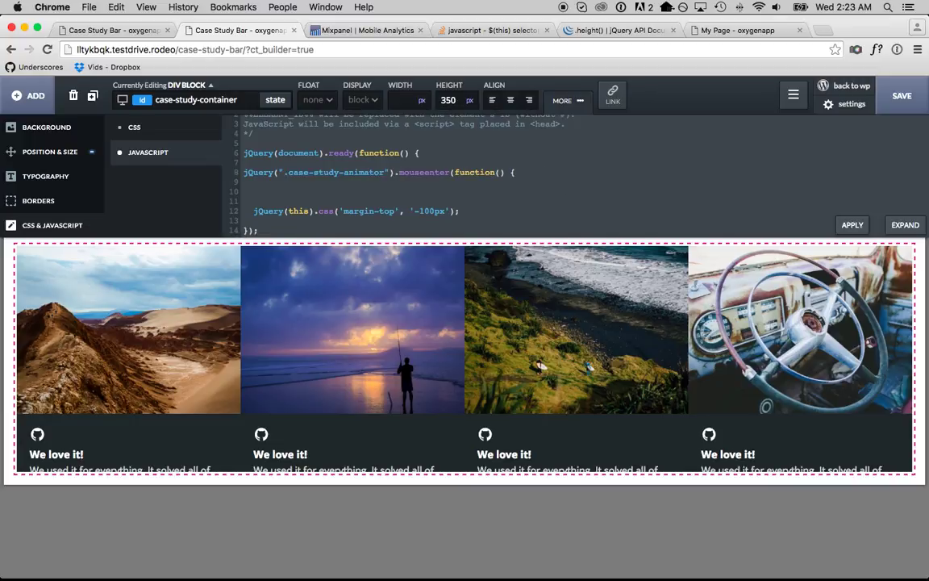
{"action": "scroll", "coordinate": [539, 179], "scroll_direction": "up", "scroll_amount": 2}
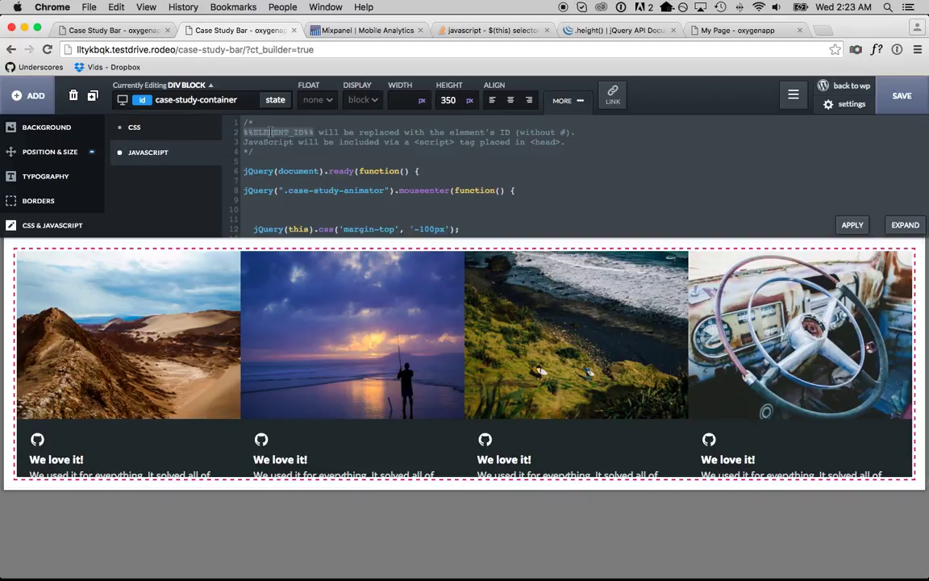
{"action": "left_click", "coordinate": [158, 98]}
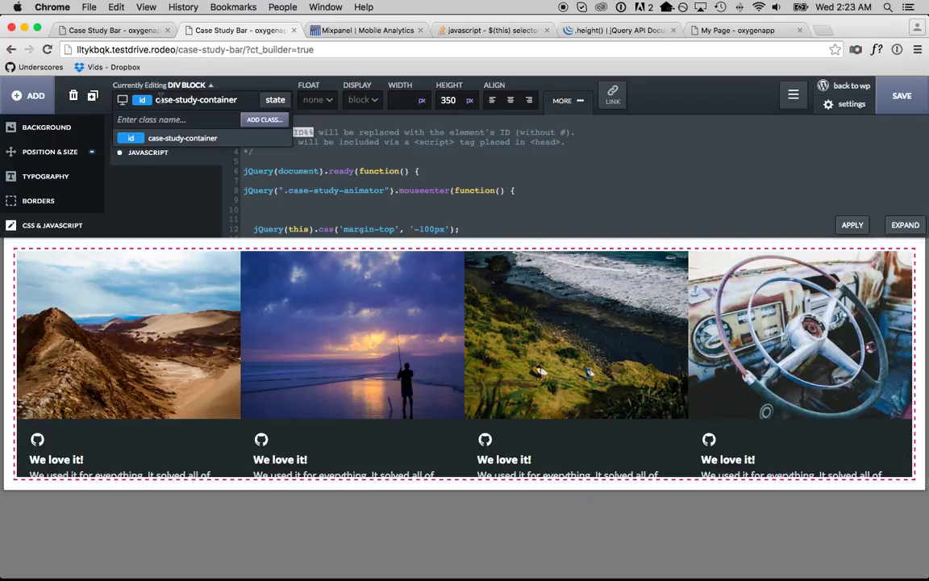
{"action": "left_click", "coordinate": [275, 206]}
{"action": "type", "text": "jQ"}
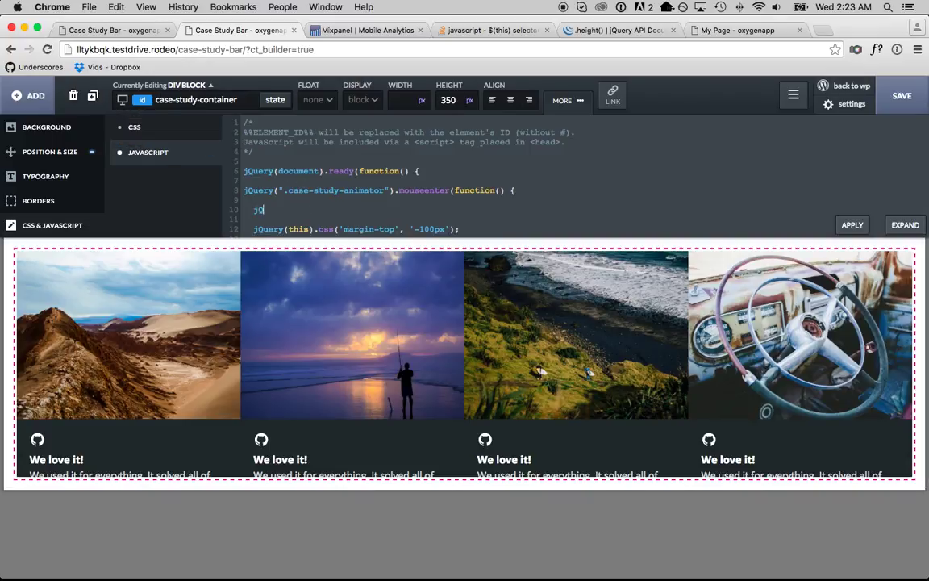
{"action": "type", "text": "uery(\"#"}
{"action": "type", "text": "%%ELEMENT_ID%%"}
{"action": "type", "text": "\""}
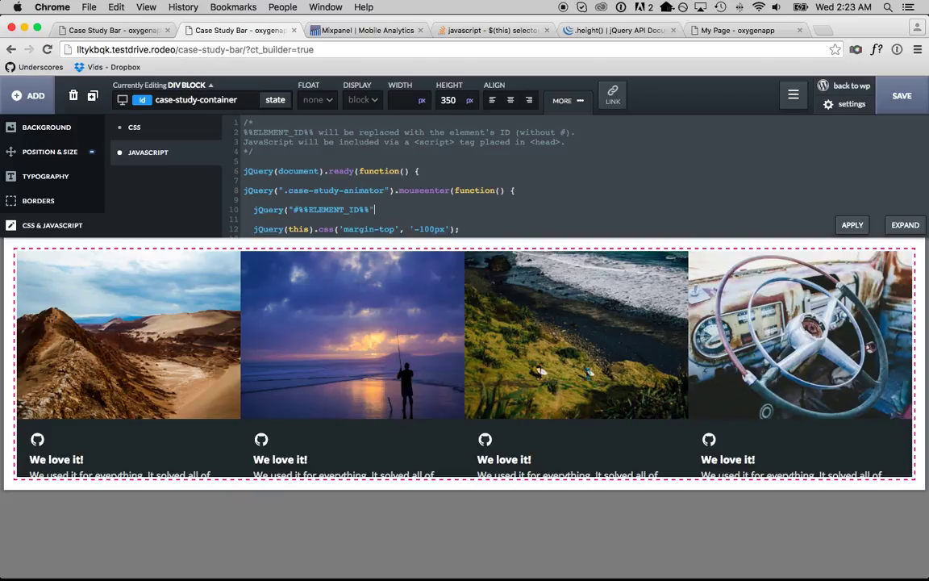
{"action": "type", "text": ").height(); - ;"}
Step: Subtract the card's jQuery(this).height, checking the jQuery .height() documentation
{"action": "scroll", "coordinate": [403, 185], "scroll_direction": "down", "scroll_amount": 3}
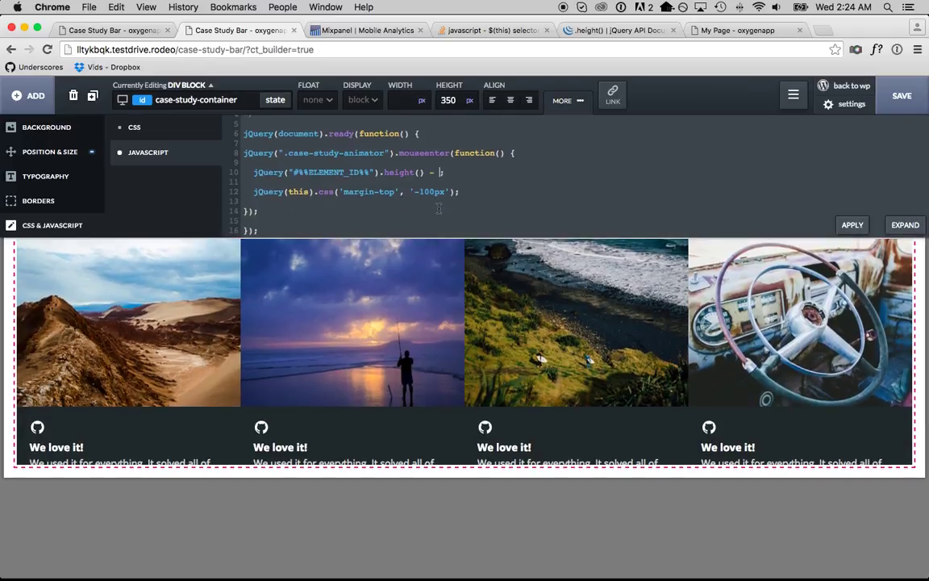
{"action": "type", "text": "jQuery(this.).height;"}
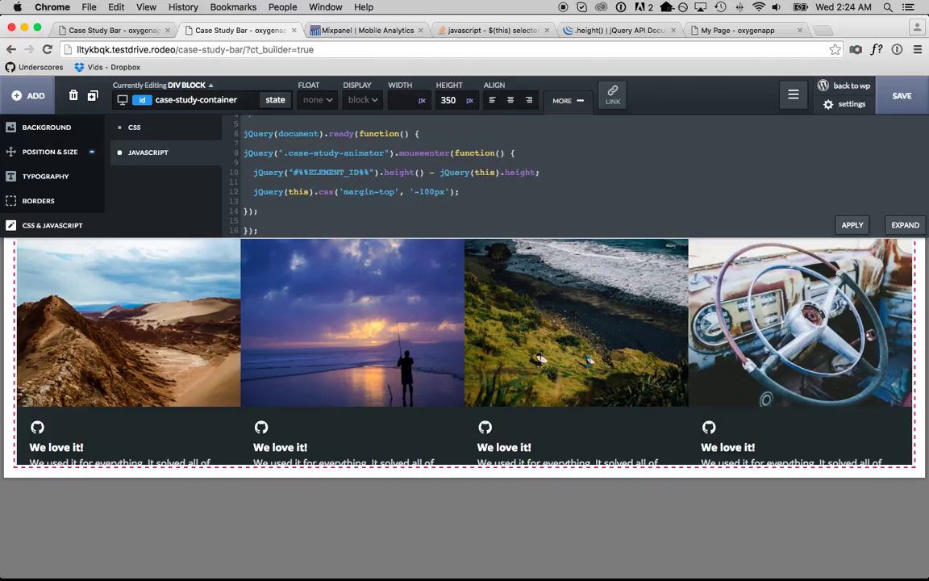
{"action": "key", "text": "super+Left"}
{"action": "left_click", "coordinate": [536, 172]}
{"action": "left_click", "coordinate": [603, 31]}
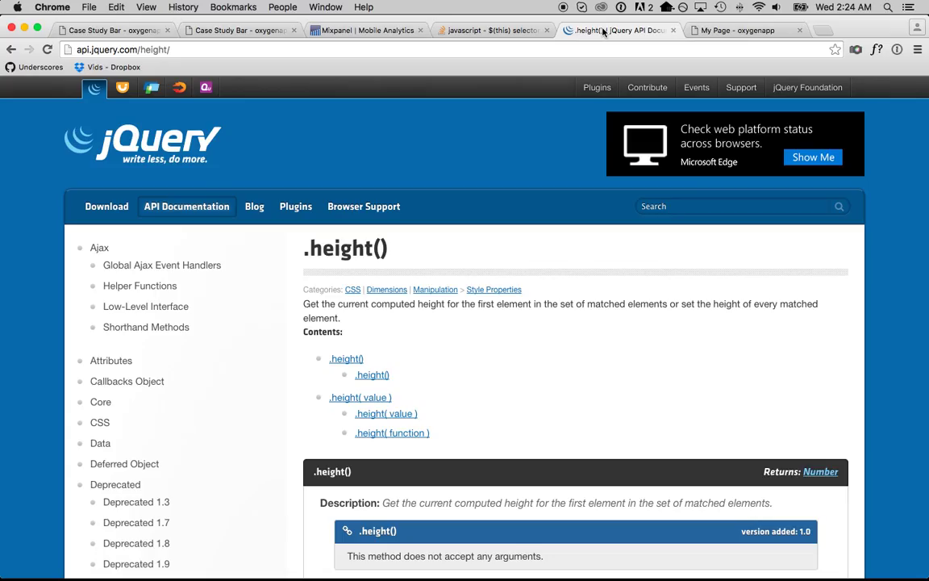
{"action": "scroll", "coordinate": [436, 403], "scroll_direction": "down", "scroll_amount": 2}
{"action": "left_click", "coordinate": [239, 30]}
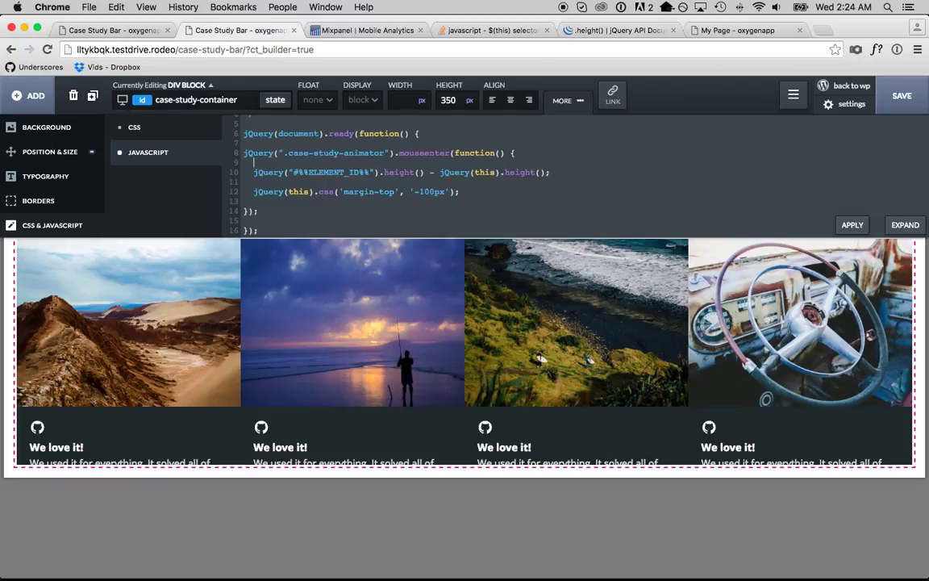
Step: Store the result in margintop, add alert(margintop);, and apply the script
{"action": "type", "text": "margintop ="}
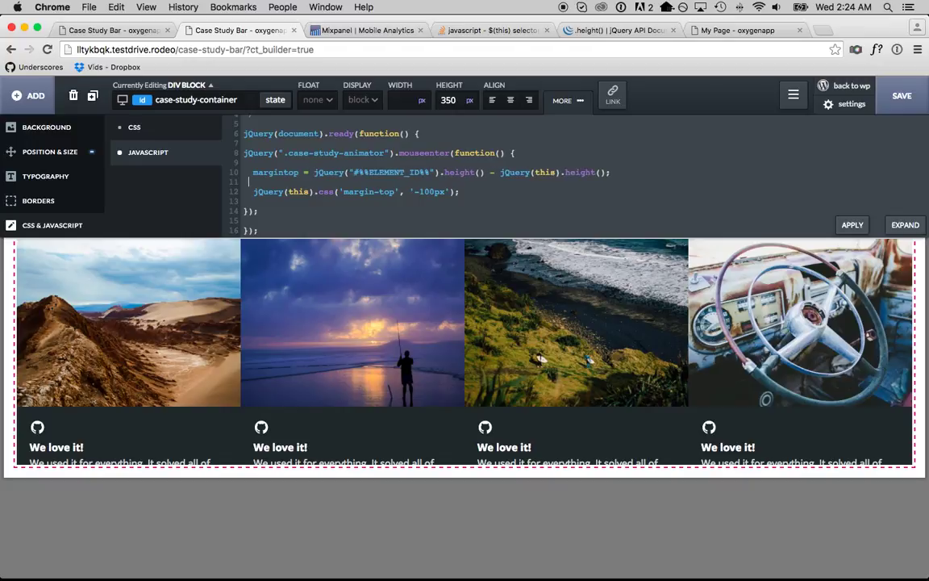
{"action": "left_click", "coordinate": [516, 173]}
{"action": "left_click_drag", "start_coordinate": [610, 172], "coordinate": [501, 173]}
{"action": "key", "text": "Down"}
{"action": "type", "text": "alert(margintop);"}
{"action": "key", "text": "Return"}
{"action": "left_click", "coordinate": [853, 225]}
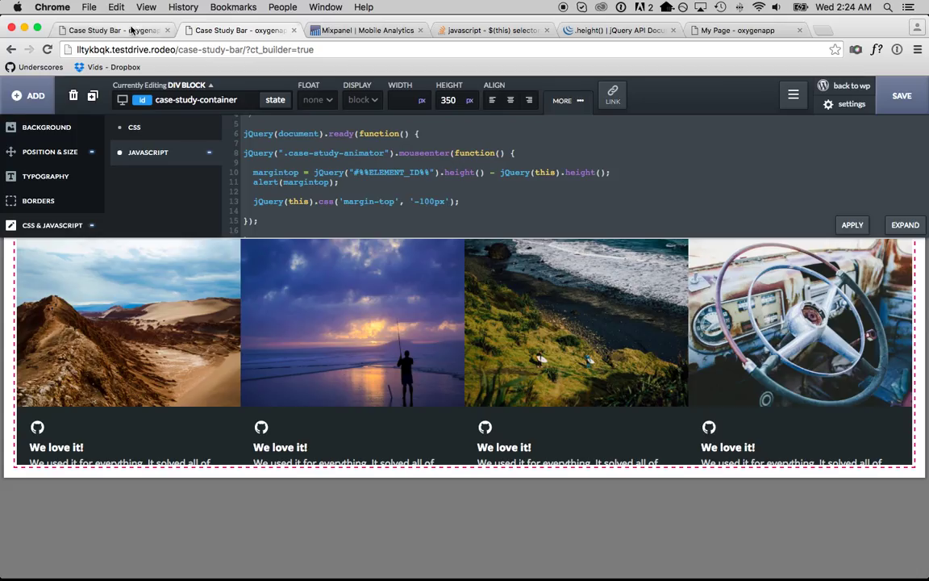
Step: Reload the live page and hover the cards, dismissing margintop alerts of -87 and -67
{"action": "left_click", "coordinate": [132, 30]}
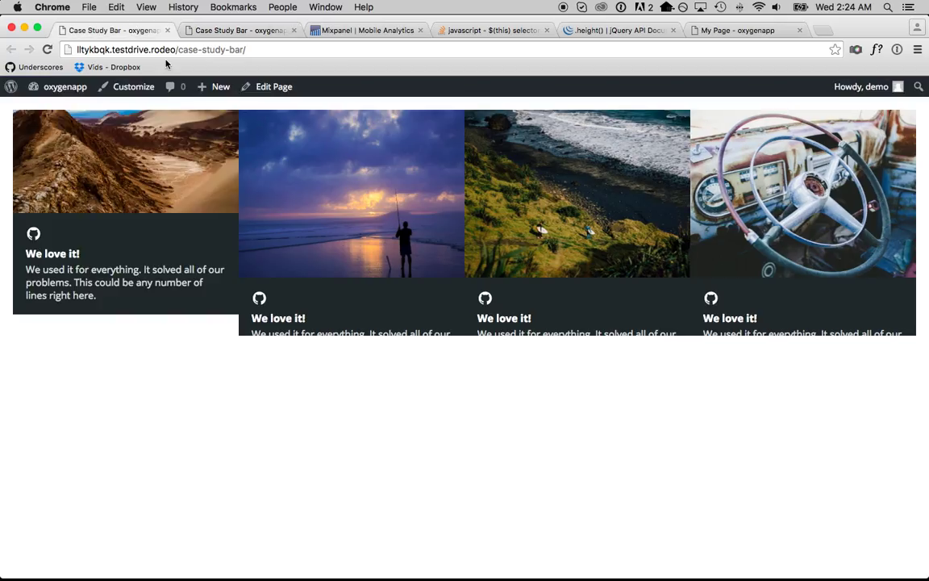
{"action": "left_click", "coordinate": [173, 49]}
{"action": "key", "text": "Return"}
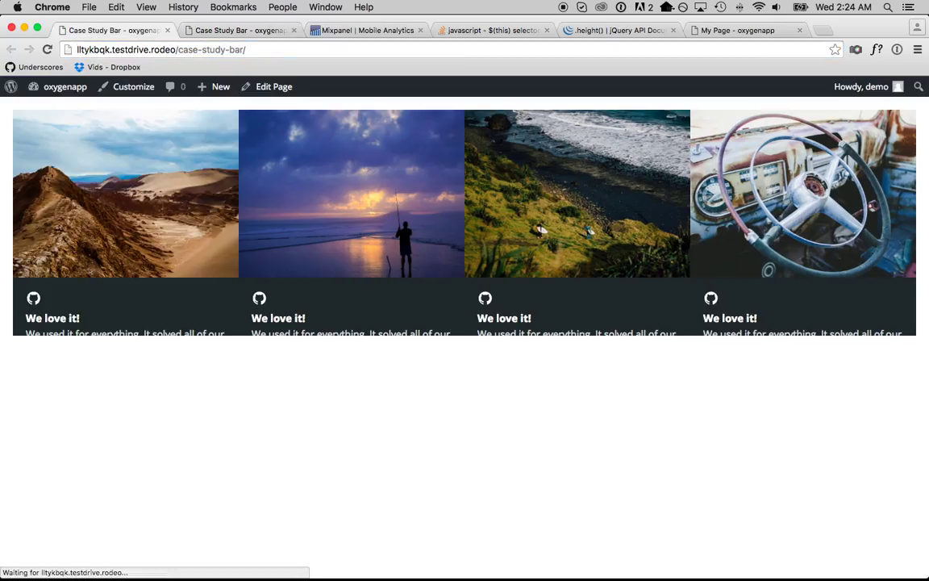
{"action": "key", "text": "Return"}
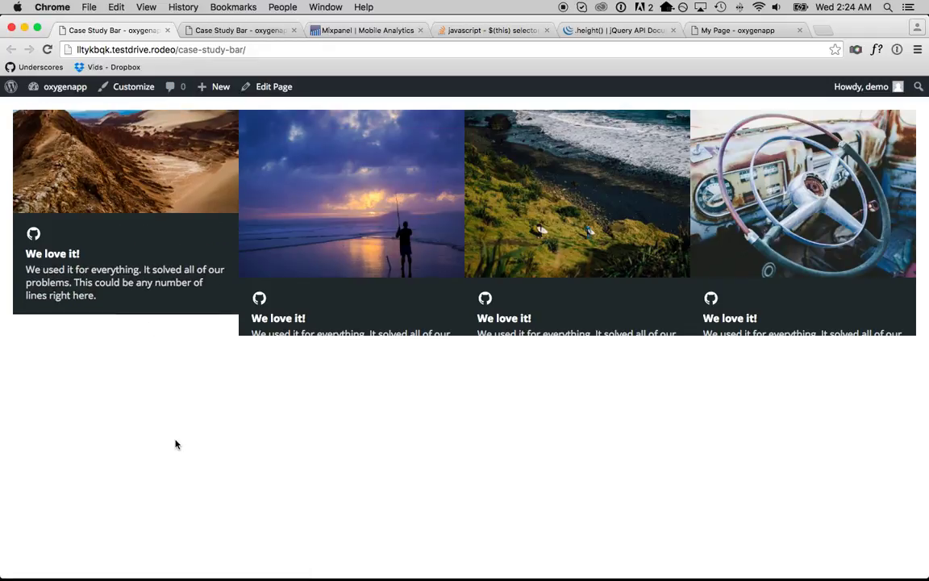
{"action": "key", "text": "Return"}
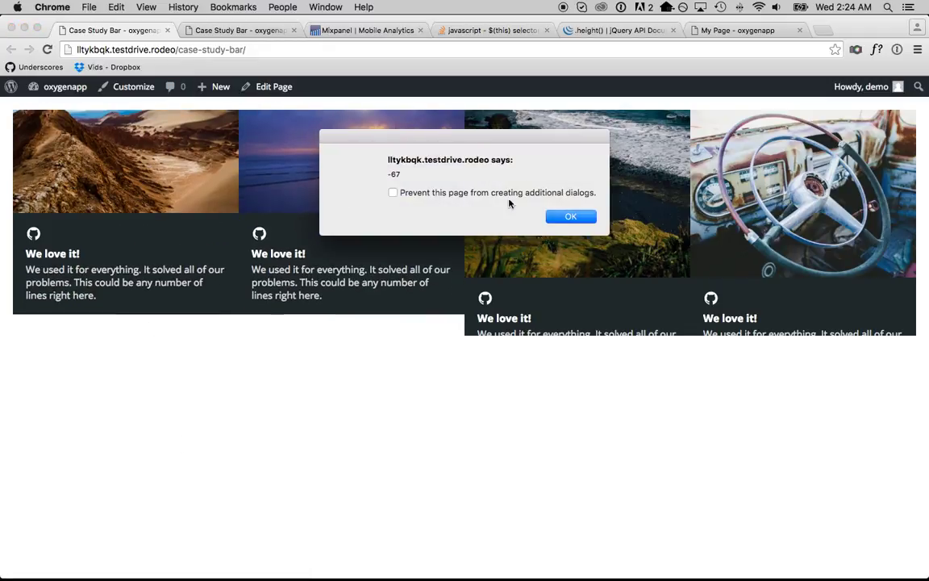
{"action": "key", "text": "Return"}
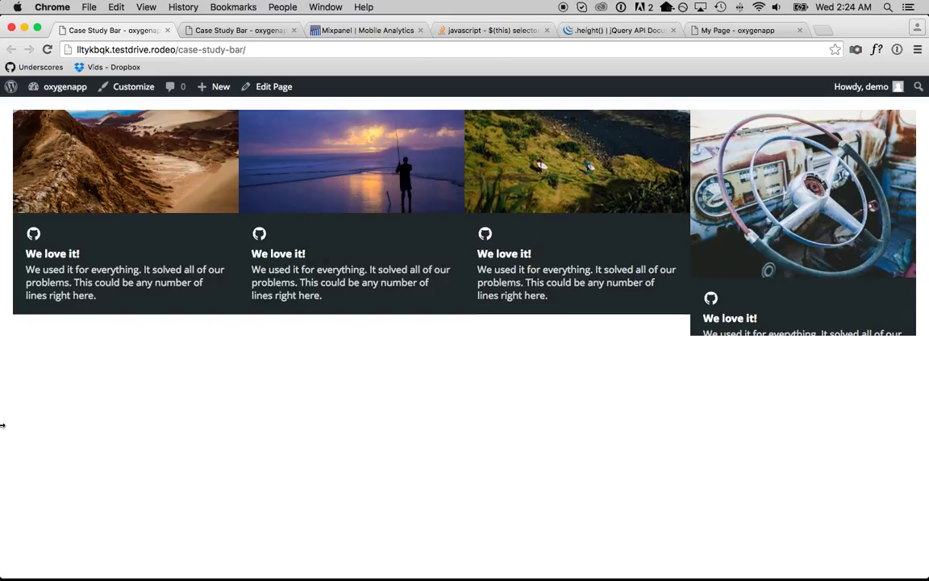
Step: Shorten the first two card descriptions to 'Shorter text.' and 'Another line here.'
{"action": "left_click", "coordinate": [231, 29]}
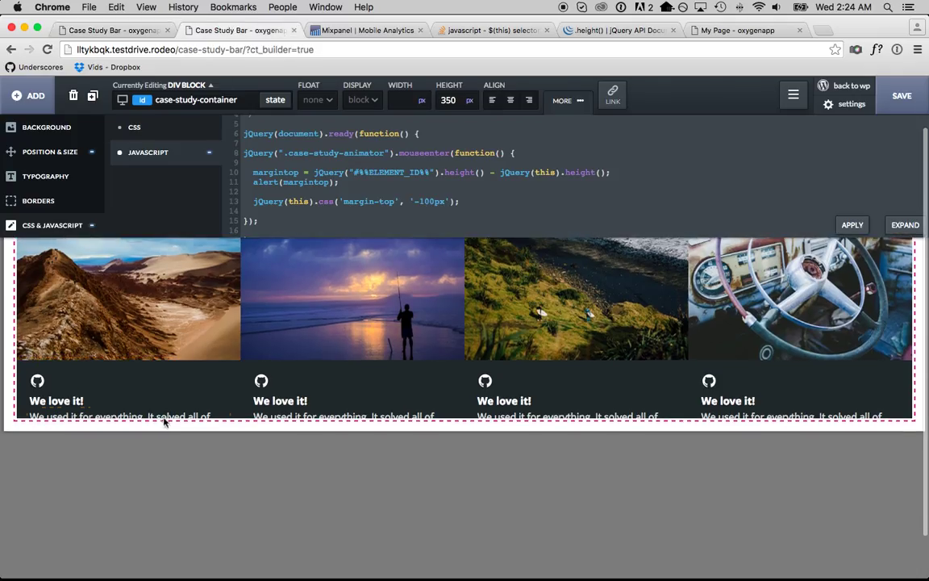
{"action": "left_click", "coordinate": [163, 421]}
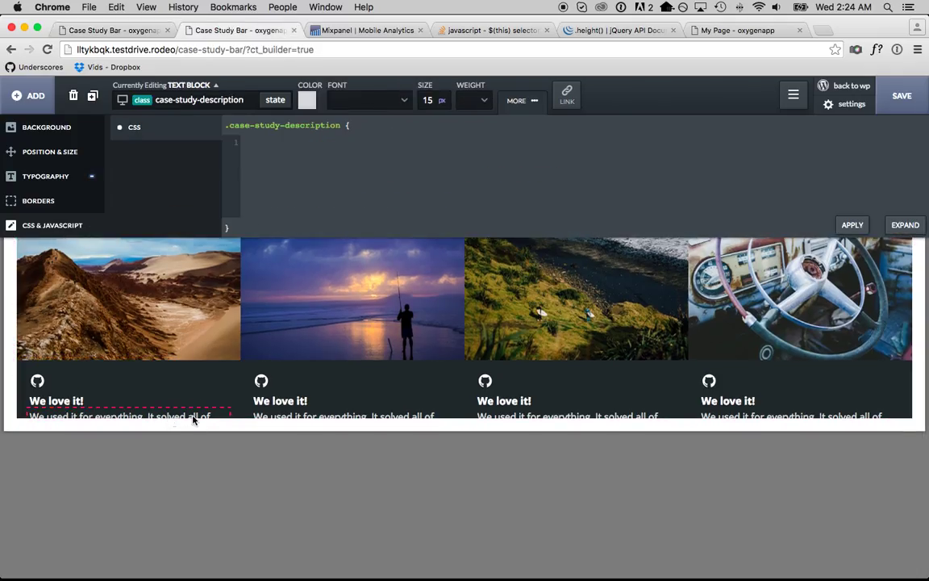
{"action": "double_click", "coordinate": [193, 414]}
{"action": "type", "text": "Shorter text."}
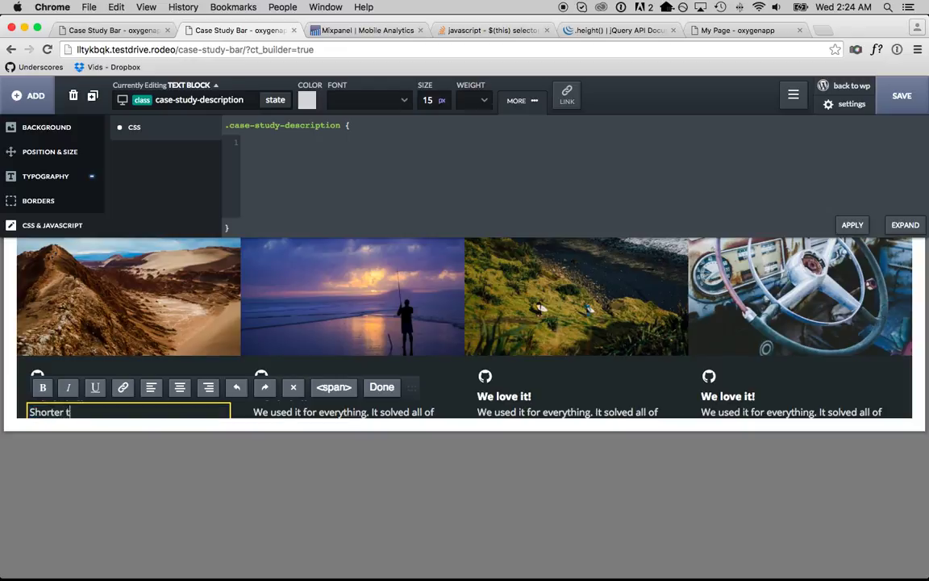
{"action": "double_click", "coordinate": [345, 412]}
{"action": "left_click", "coordinate": [254, 412]}
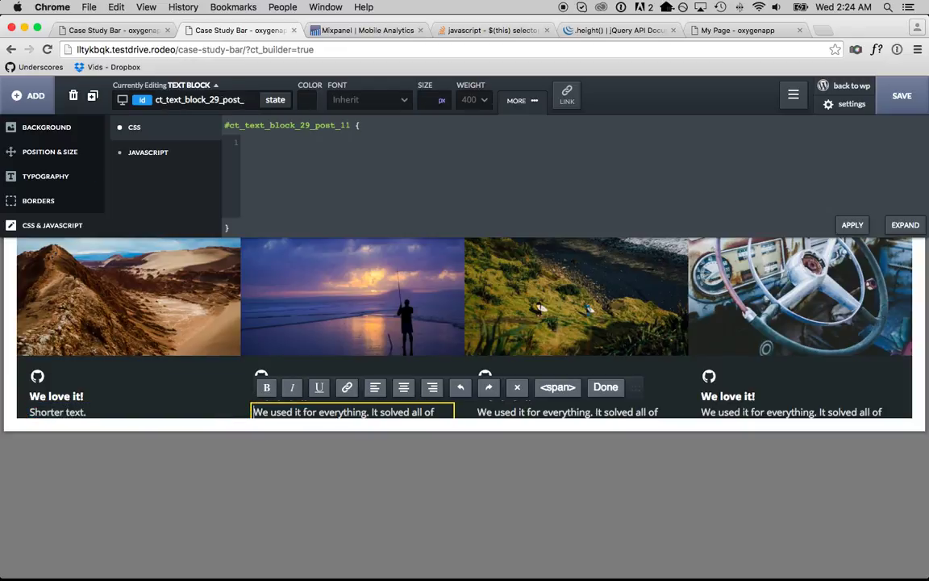
{"action": "type", "text": "Another line here."}
{"action": "key", "text": "shift+super+Down"}
{"action": "key", "text": "BackSpace"}
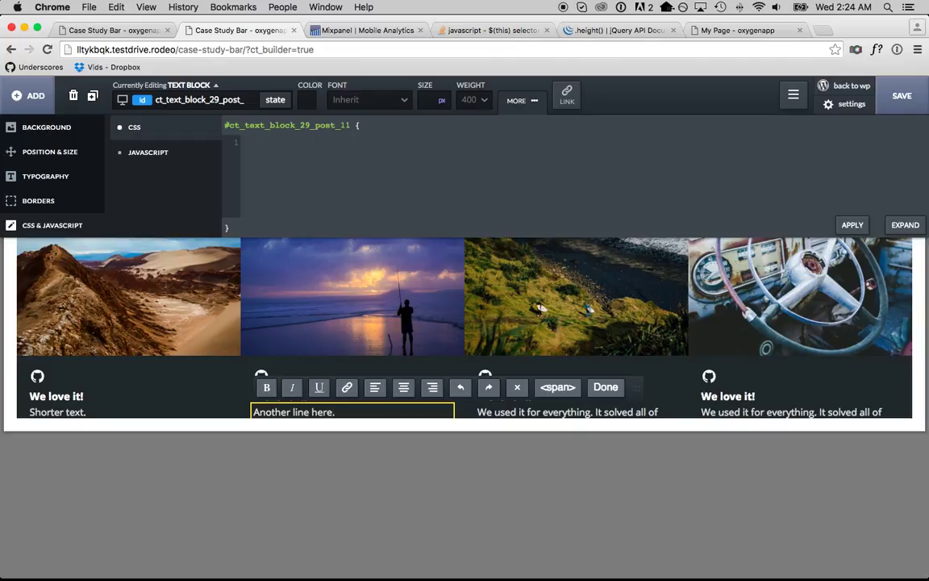
{"action": "left_click", "coordinate": [145, 417]}
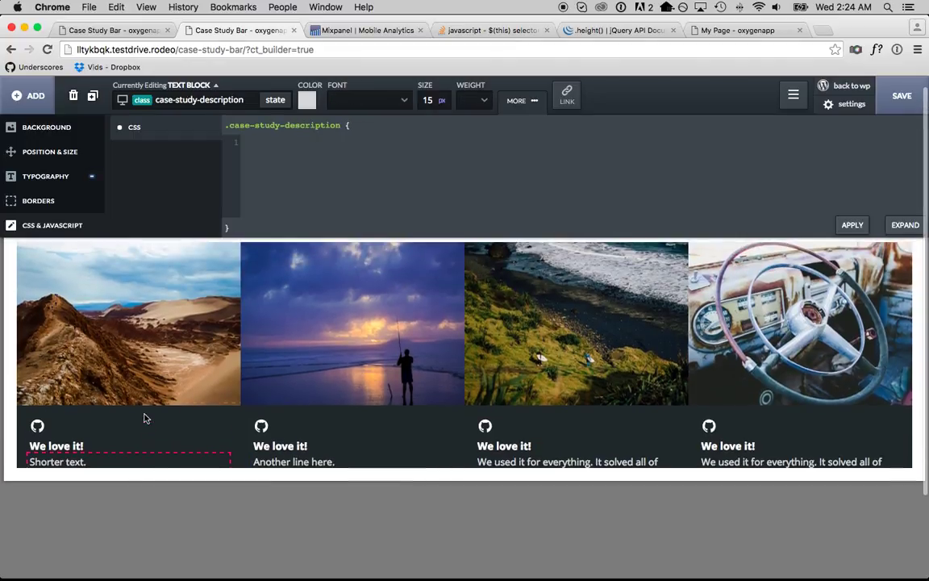
Step: In the container's JavaScript, replace the fixed -100px with margintop.toString() + 'px'
{"action": "left_click", "coordinate": [215, 86]}
{"action": "left_click", "coordinate": [211, 86]}
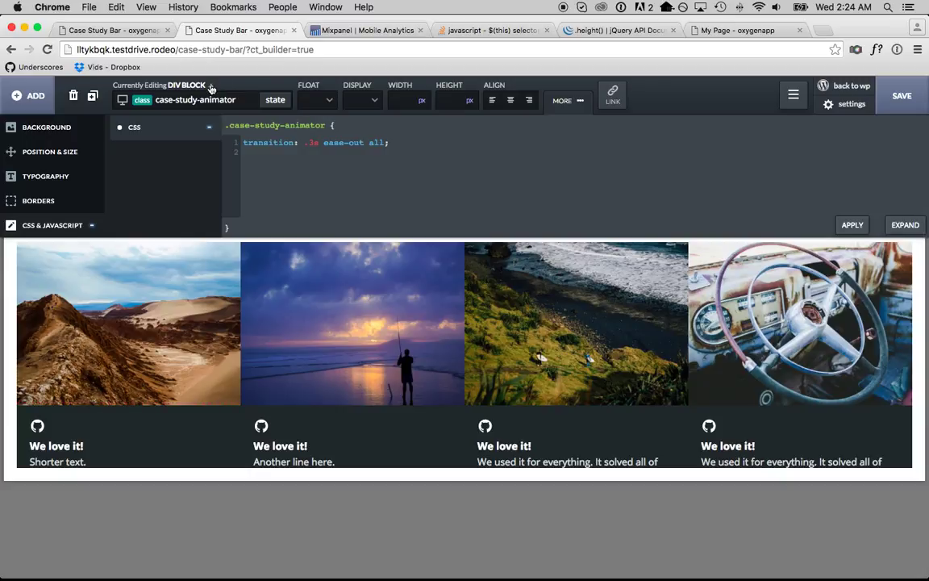
{"action": "left_click", "coordinate": [211, 87]}
{"action": "left_click", "coordinate": [211, 86]}
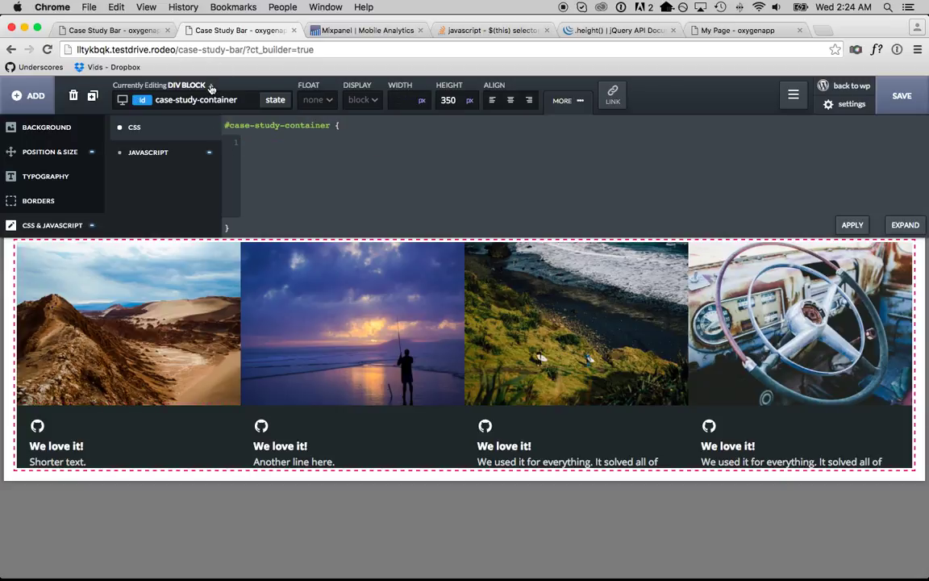
{"action": "left_click", "coordinate": [177, 152]}
{"action": "scroll", "coordinate": [291, 160], "scroll_direction": "down", "scroll_amount": 3}
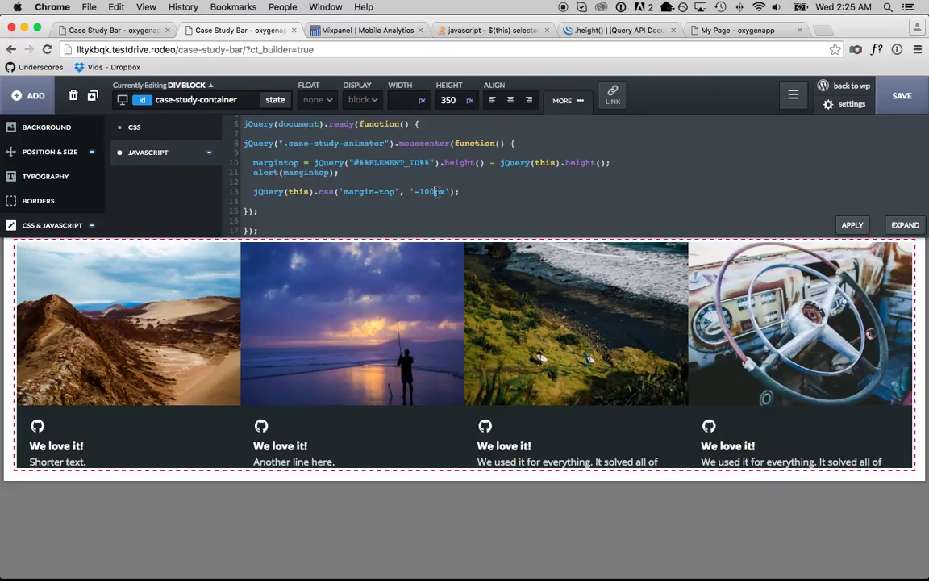
{"action": "left_click_drag", "start_coordinate": [449, 192], "coordinate": [410, 192]}
{"action": "type", "text": "margintop.toString() + 'px'"}
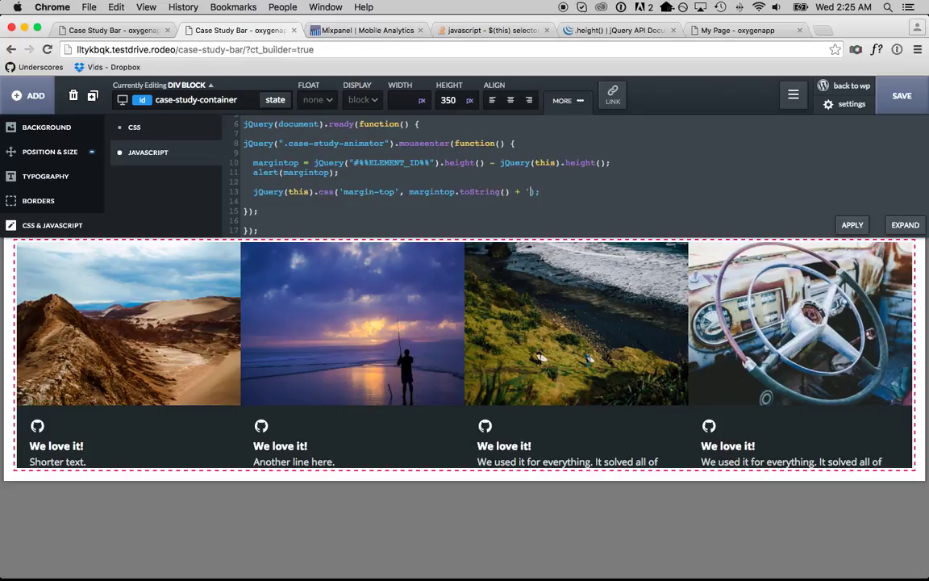
Step: Delete the debug alert line, apply the script, and reload the live page
{"action": "triple_click", "coordinate": [395, 172]}
{"action": "key", "text": "BackSpace"}
{"action": "key", "text": "Down"}
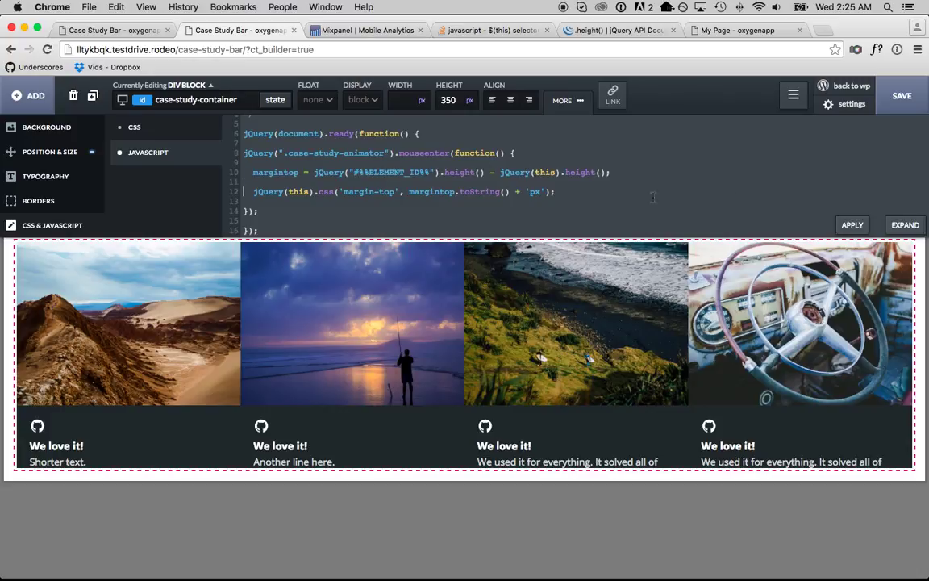
{"action": "left_click", "coordinate": [851, 224]}
{"action": "left_click", "coordinate": [111, 31]}
{"action": "key", "text": "super+r"}
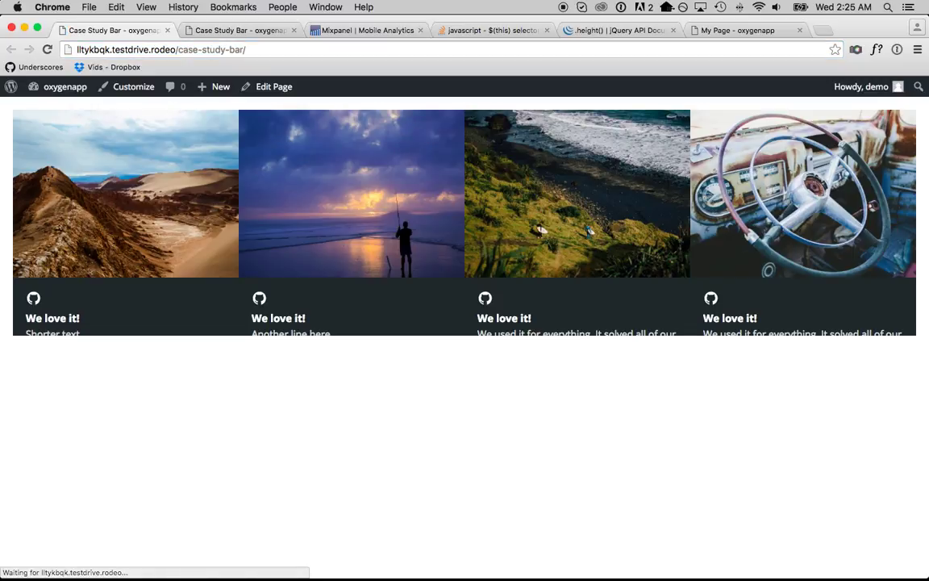
Step: Duplicate the mouseenter handler line as a new handler block in the container script
{"action": "mouse_move", "coordinate": [352, 197]}
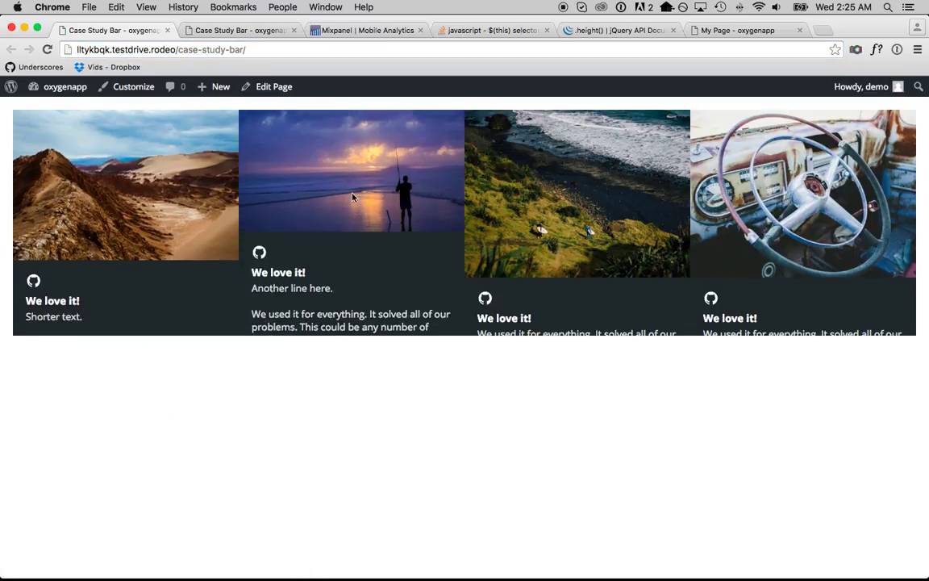
{"action": "mouse_move", "coordinate": [790, 219]}
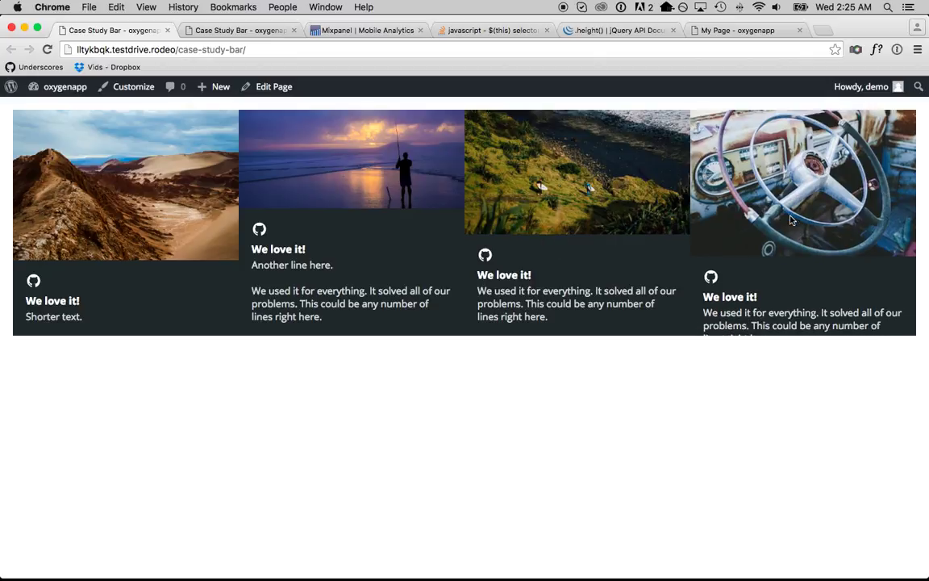
{"action": "left_click", "coordinate": [207, 32]}
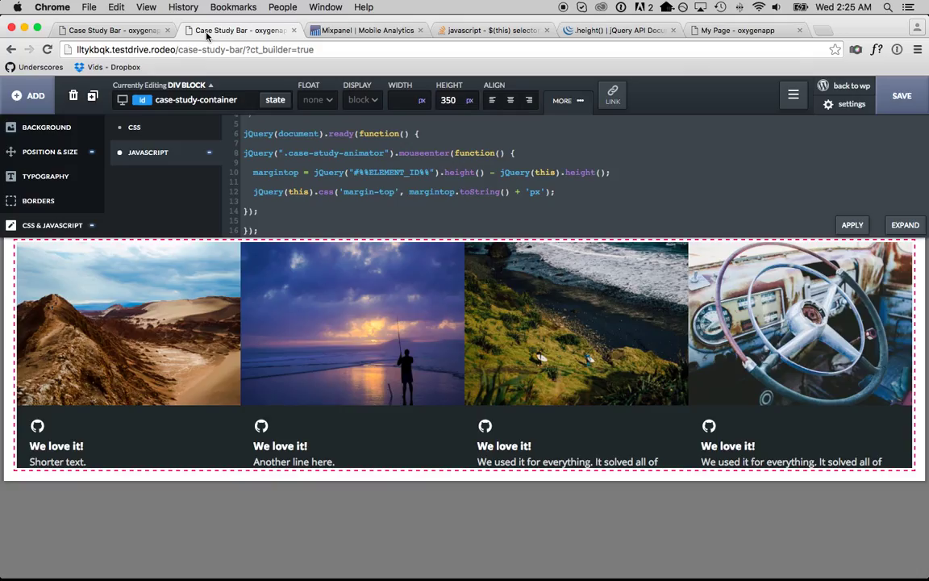
{"action": "triple_click", "coordinate": [279, 151]}
{"action": "key", "text": "super+c"}
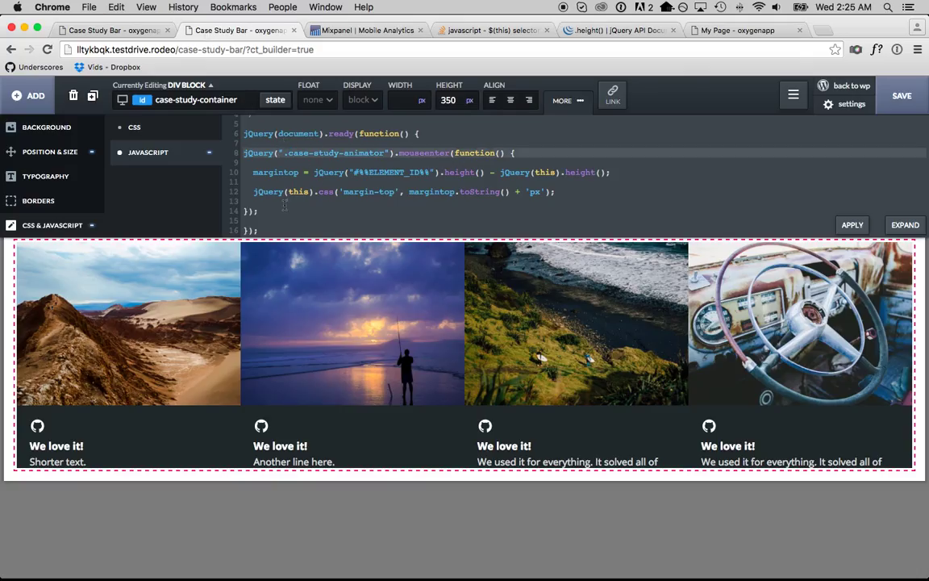
{"action": "left_click", "coordinate": [343, 229]}
{"action": "key", "text": "super+v"}
{"action": "key", "text": "Return"}
{"action": "key", "text": "Return"}
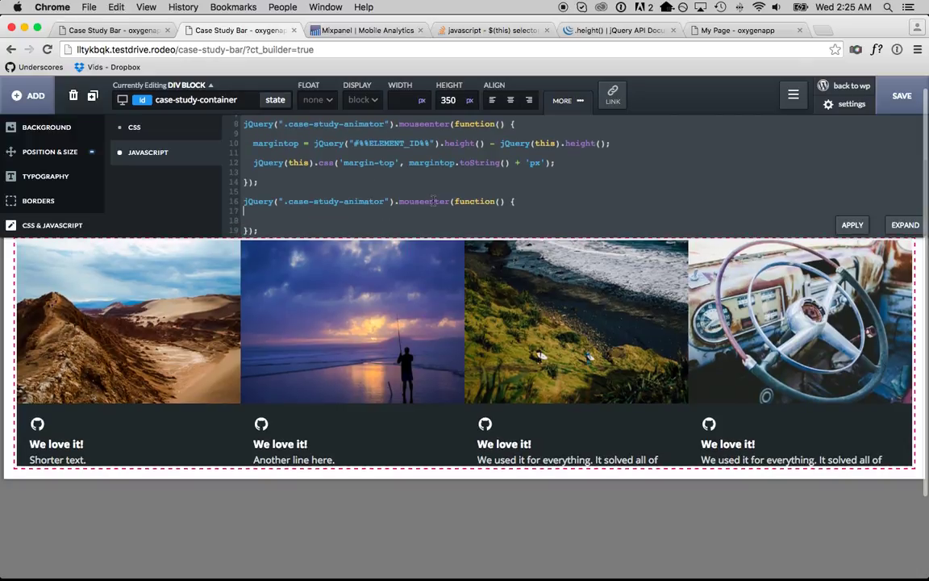
Step: Turn the copy into a mouseleave handler setting margin-top to '0', then reload the live page
{"action": "left_click", "coordinate": [446, 200]}
{"action": "key", "text": "BackSpace"}
{"action": "key", "text": "BackSpace"}
{"action": "key", "text": "BackSpace"}
{"action": "key", "text": "BackSpace"}
{"action": "key", "text": "BackSpace"}
{"action": "type", "text": "le"}
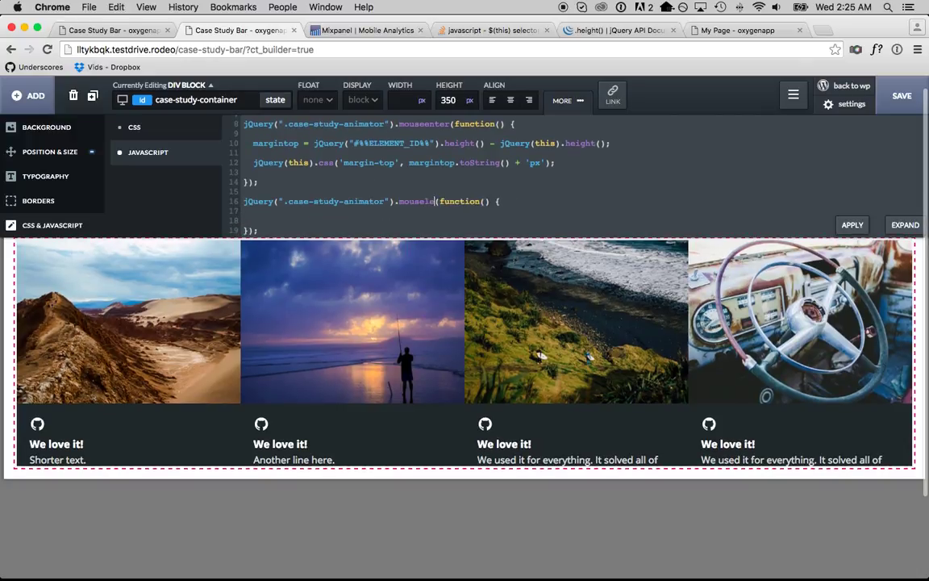
{"action": "type", "text": "ave"}
{"action": "left_click", "coordinate": [245, 172]}
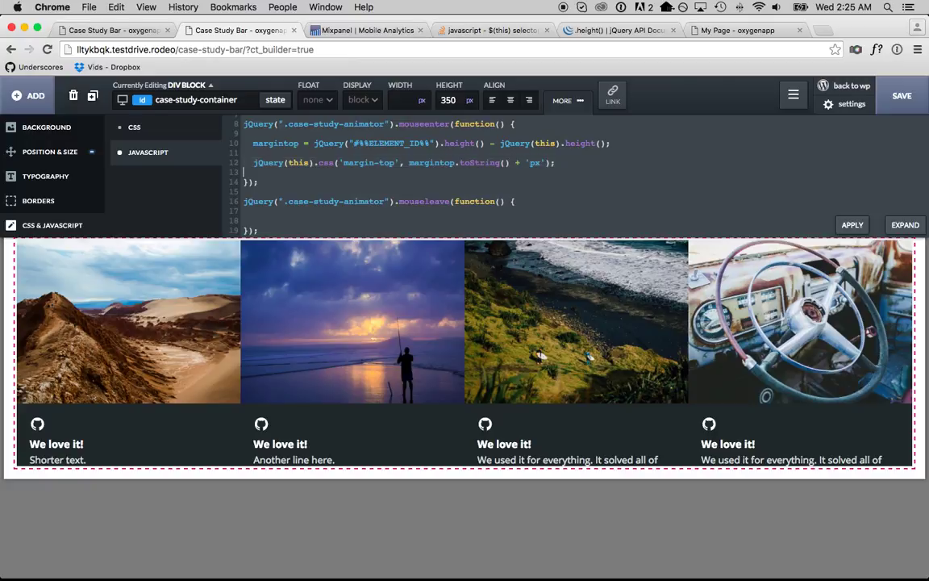
{"action": "key", "text": "super+v"}
{"action": "left_click_drag", "start_coordinate": [409, 211], "coordinate": [535, 211]}
{"action": "type", "text": "0"}
{"action": "type", "text": "'"}
{"action": "left_click", "coordinate": [244, 220]}
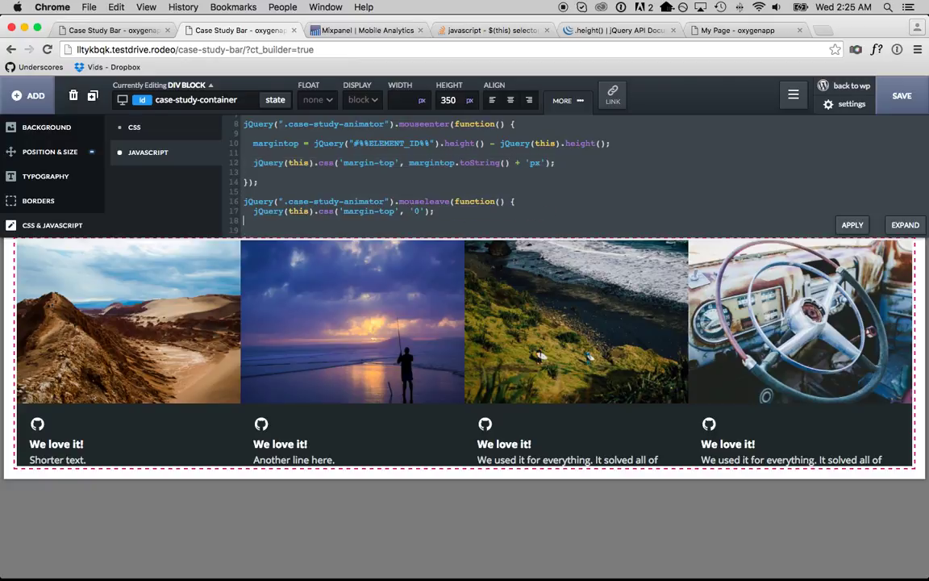
{"action": "type", "text": "}"}
{"action": "key", "text": "Return"}
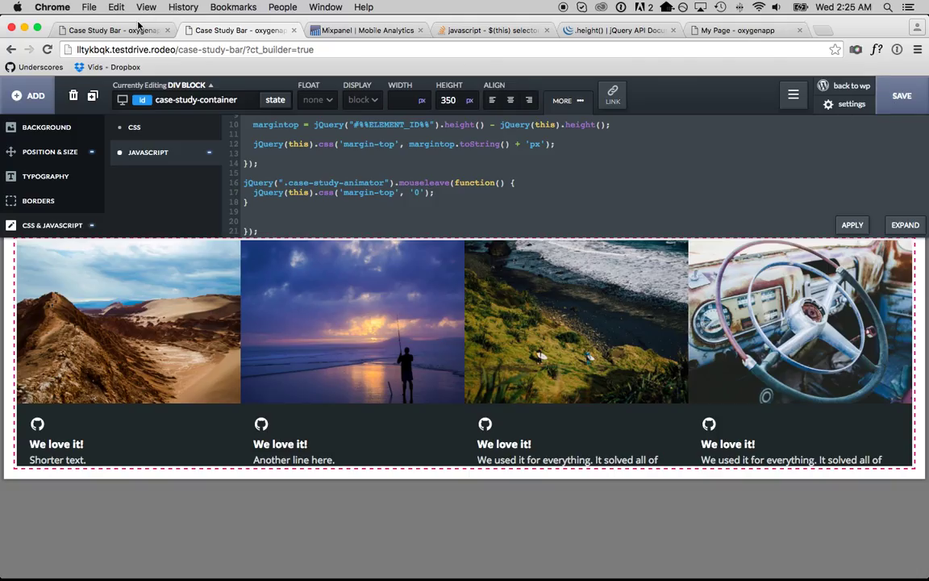
{"action": "left_click", "coordinate": [141, 30]}
{"action": "key", "text": "super+r"}
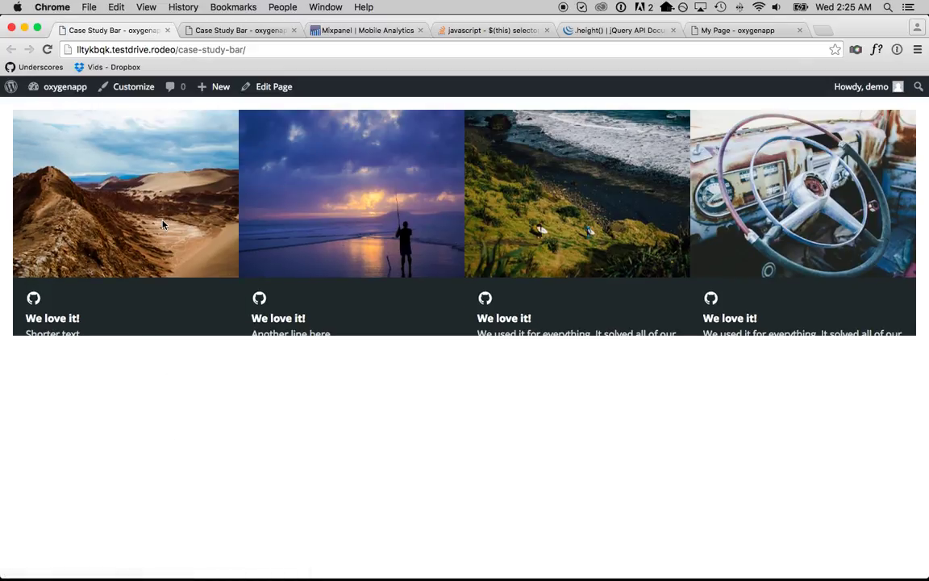
Step: Add the missing ')' to the container script, apply it, and save the page
{"action": "left_click", "coordinate": [266, 30]}
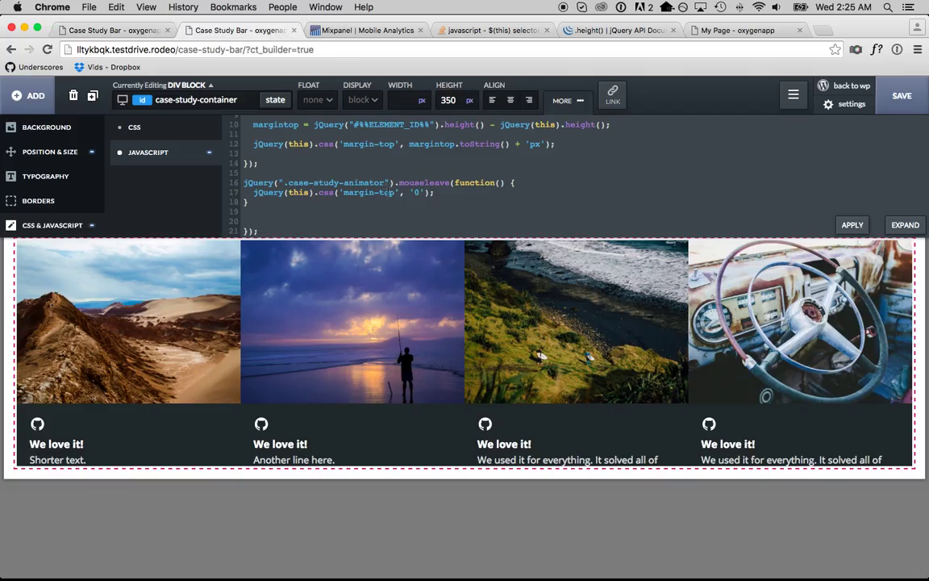
{"action": "type", "text": ");"}
{"action": "left_click", "coordinate": [852, 225]}
{"action": "left_click", "coordinate": [902, 111]}
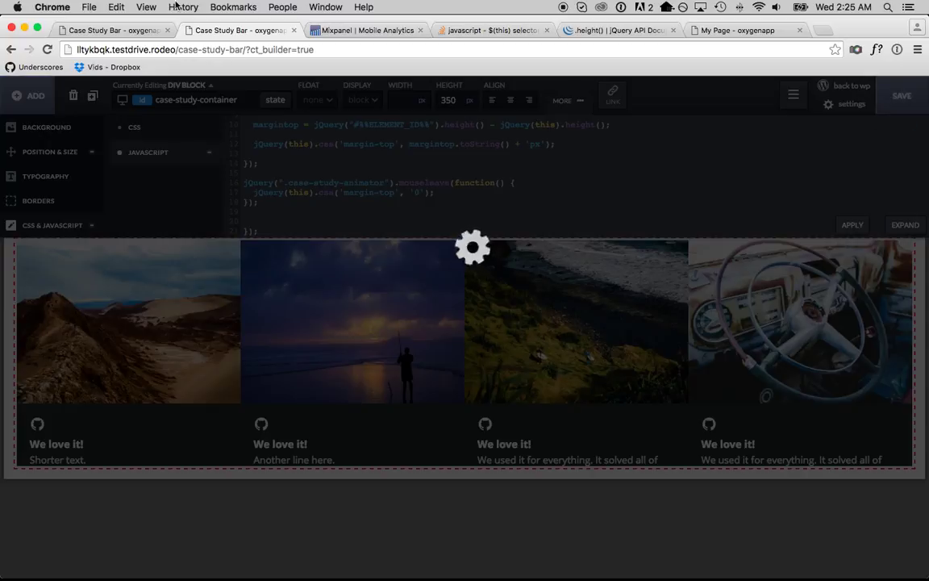
Step: Reload the live page and compare its cards with the Mixpanel reference case studies
{"action": "left_click", "coordinate": [115, 33]}
{"action": "key", "text": "super+r"}
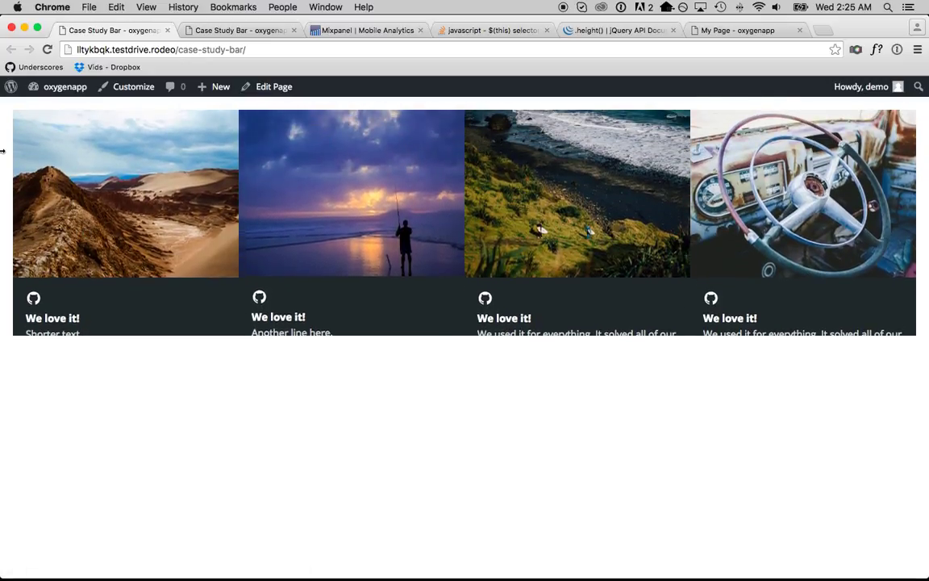
{"action": "left_click", "coordinate": [332, 30]}
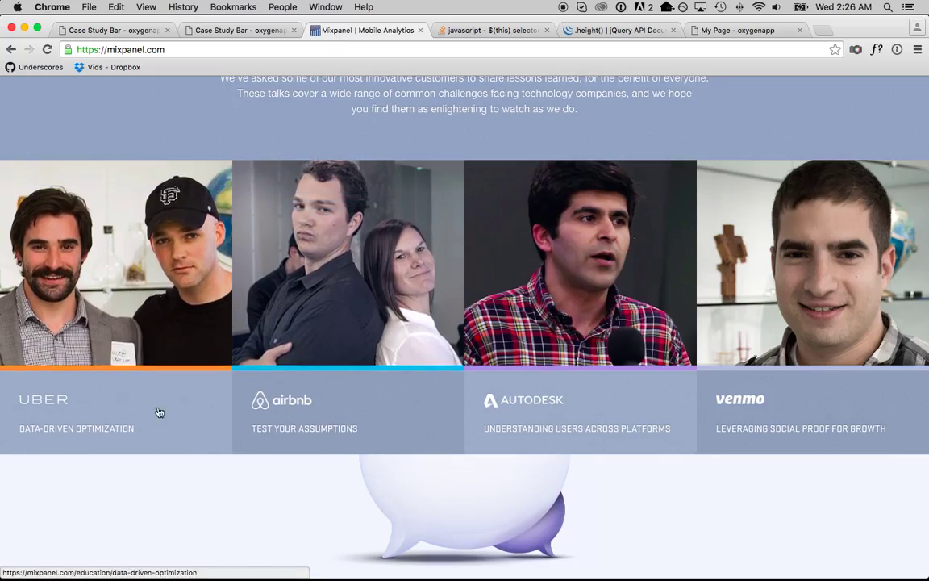
{"action": "left_click", "coordinate": [222, 30]}
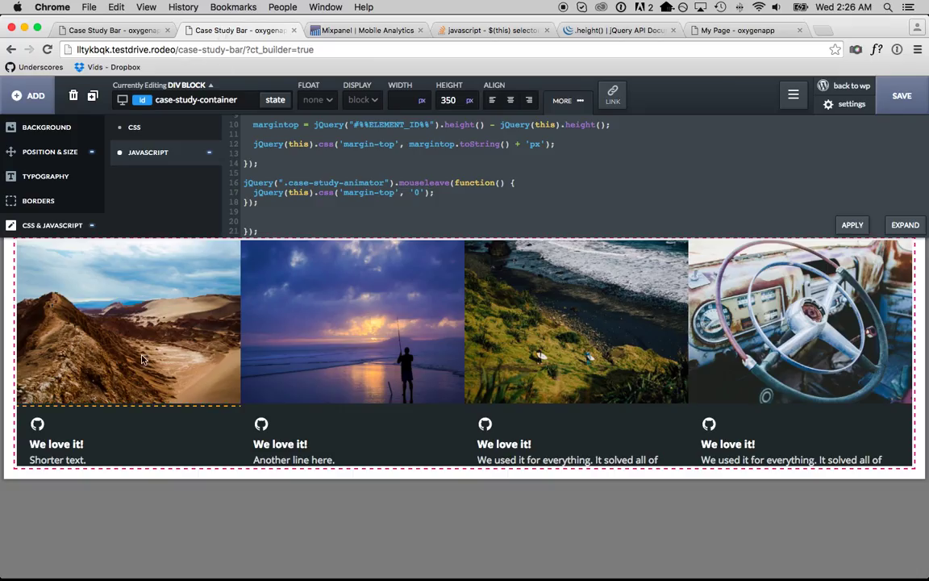
Step: Give the case-study-description custom CSS opacity: 0, then select its case-study-animator parent
{"action": "left_click", "coordinate": [81, 459]}
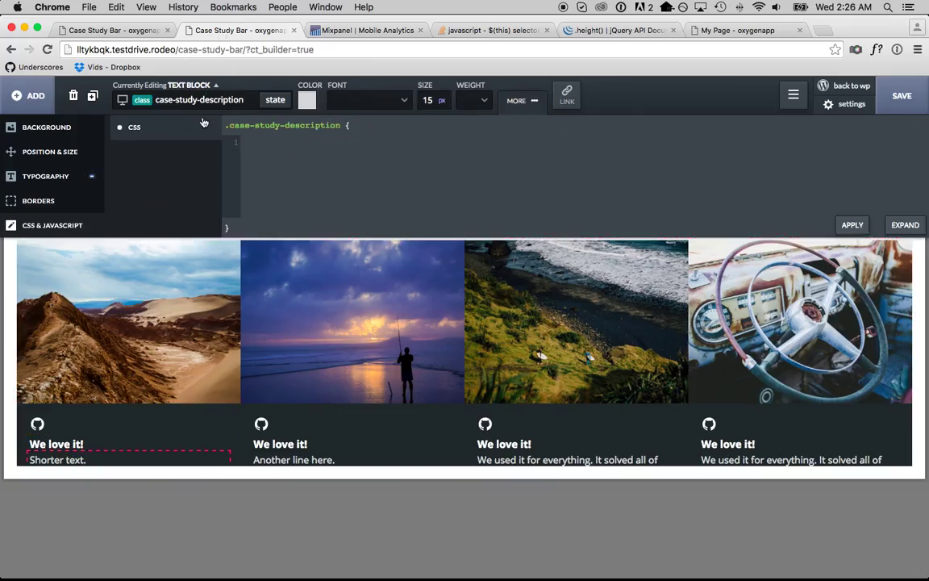
{"action": "left_click", "coordinate": [300, 146]}
{"action": "type", "text": "opacity: 0;"}
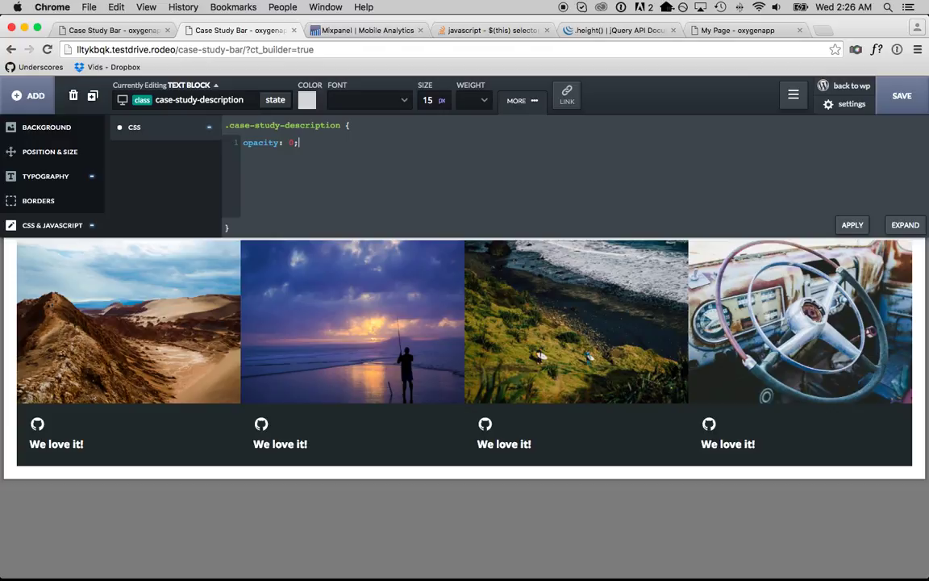
{"action": "left_click", "coordinate": [182, 100]}
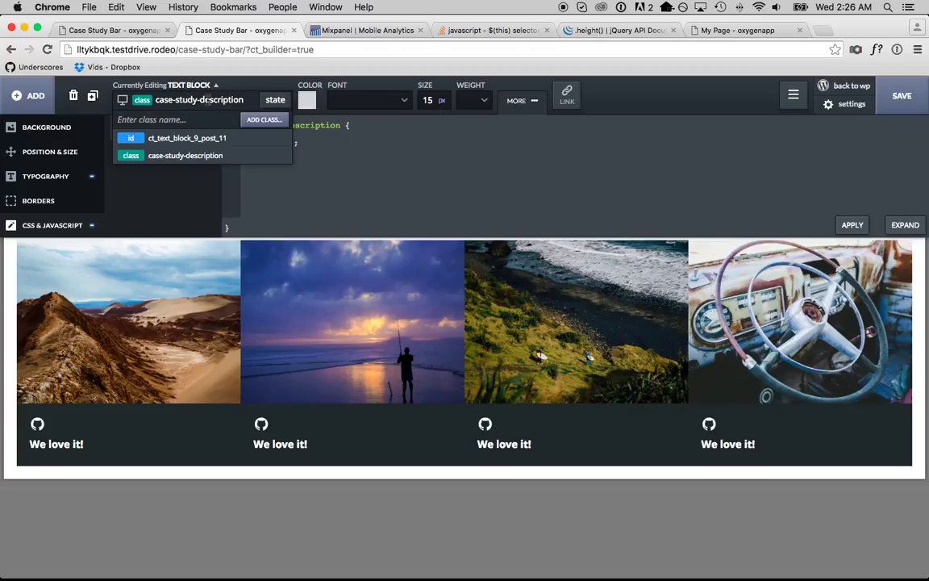
{"action": "left_click", "coordinate": [199, 84]}
{"action": "left_click", "coordinate": [216, 85]}
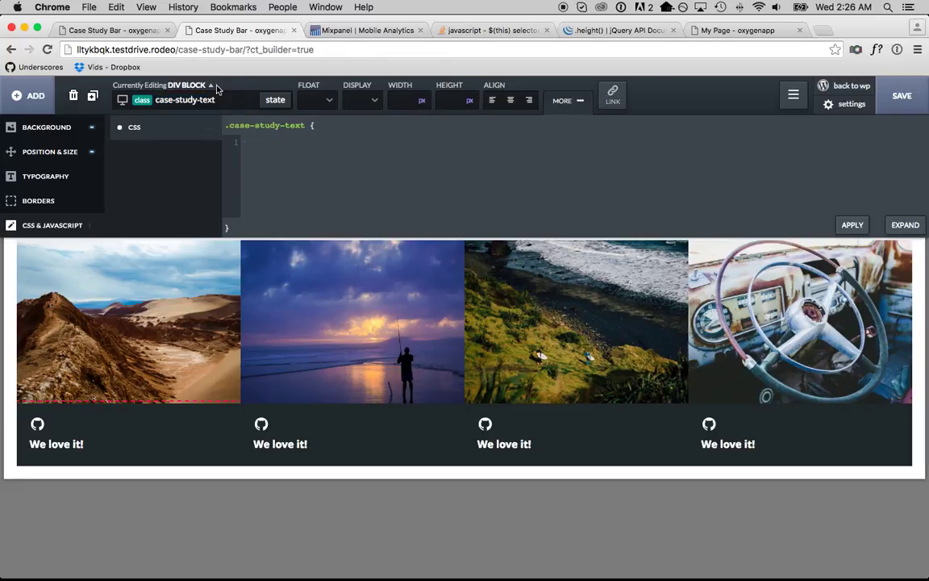
{"action": "left_click", "coordinate": [212, 86]}
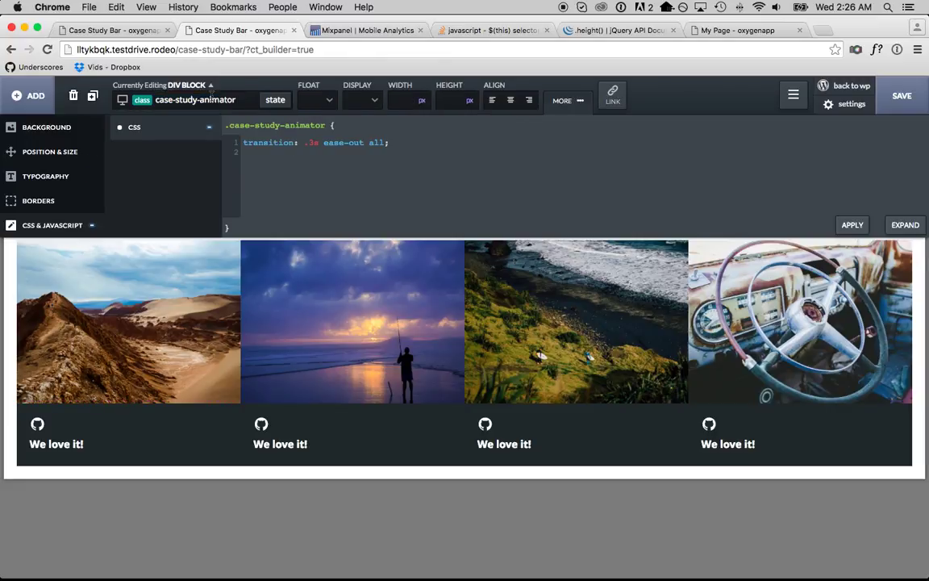
{"action": "left_click", "coordinate": [795, 96]}
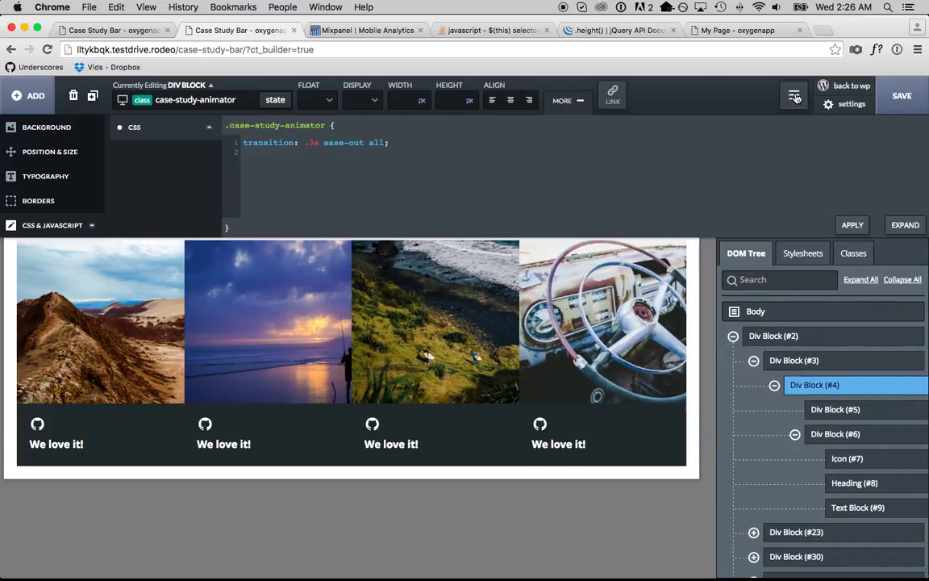
Step: Create a stylesheet named case-study-animations and start a hover selector in it
{"action": "left_click", "coordinate": [803, 254]}
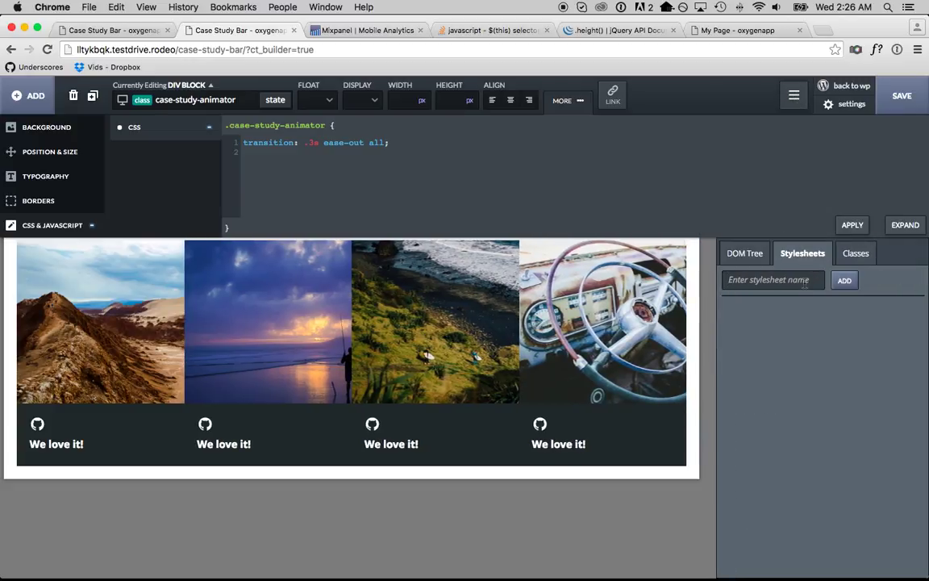
{"action": "type", "text": "case-study-"}
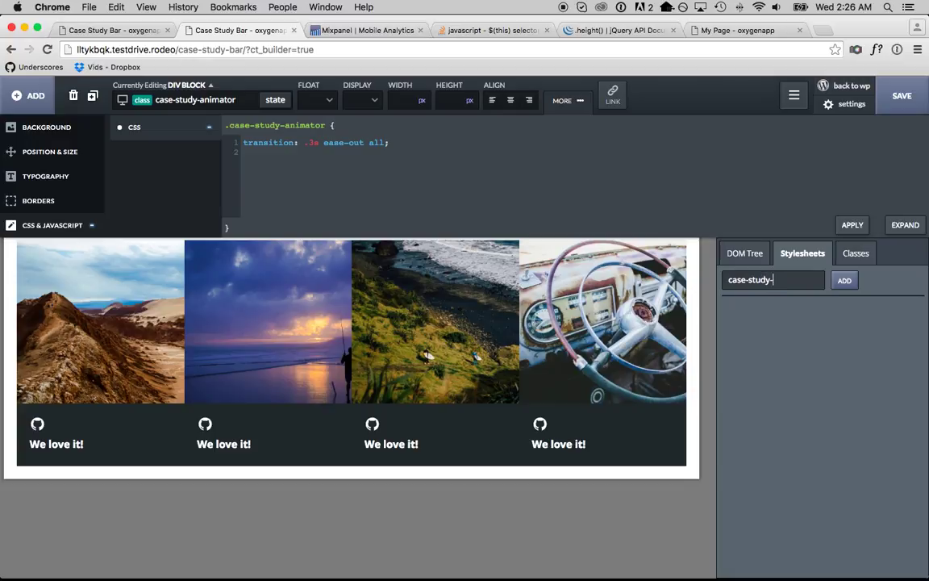
{"action": "type", "text": "animations"}
{"action": "left_click", "coordinate": [845, 280]}
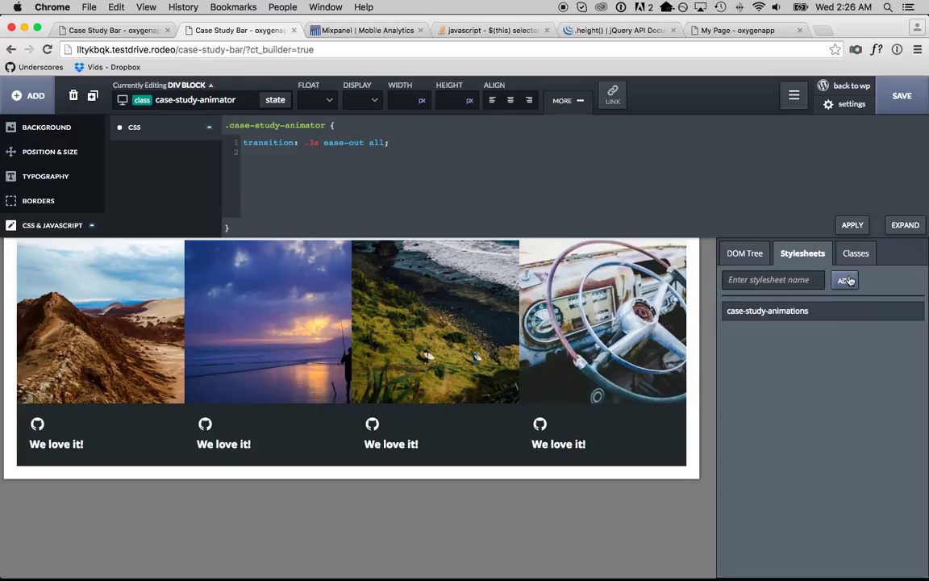
{"action": "left_click", "coordinate": [774, 310]}
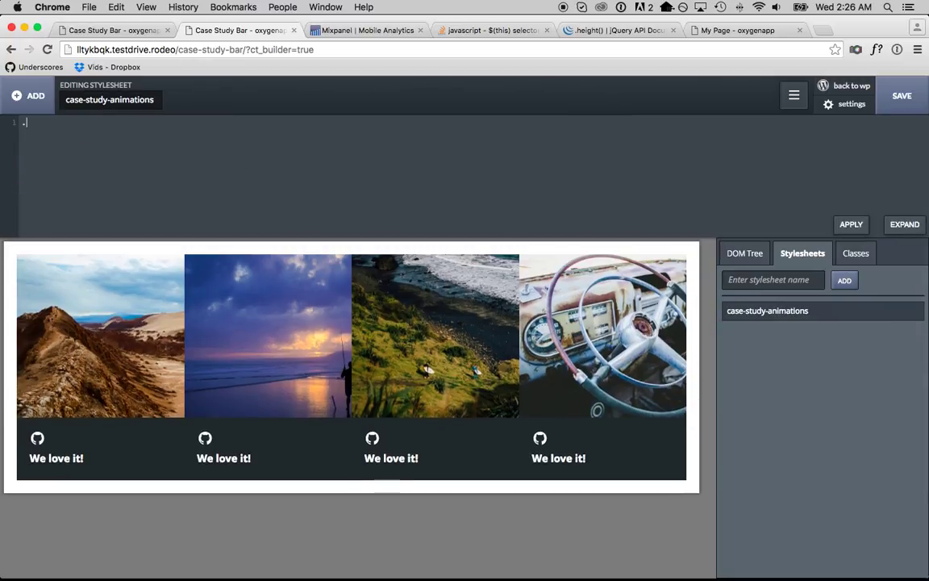
{"action": "type", "text": ".case-study-description"}
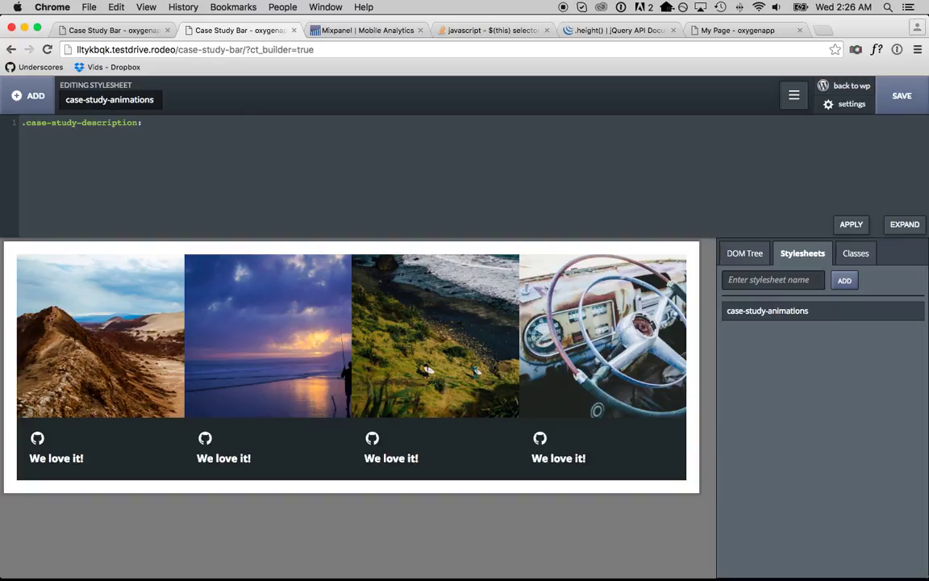
{"action": "type", "text": ":hover"}
Step: Write the selector '.case-study-animator:hover .case-study-description' and open its rule block
{"action": "left_click_drag", "start_coordinate": [139, 121], "coordinate": [23, 122]}
{"action": "key", "text": "ctrl+c"}
{"action": "key", "text": "BackSpace"}
{"action": "type", "text": ".case-study-animator:hover ."}
{"action": "key", "text": "ctrl+v"}
{"action": "key", "text": "ctrl+z"}
{"action": "key", "text": "BackSpace"}
{"action": "key", "text": "ctrl+v"}
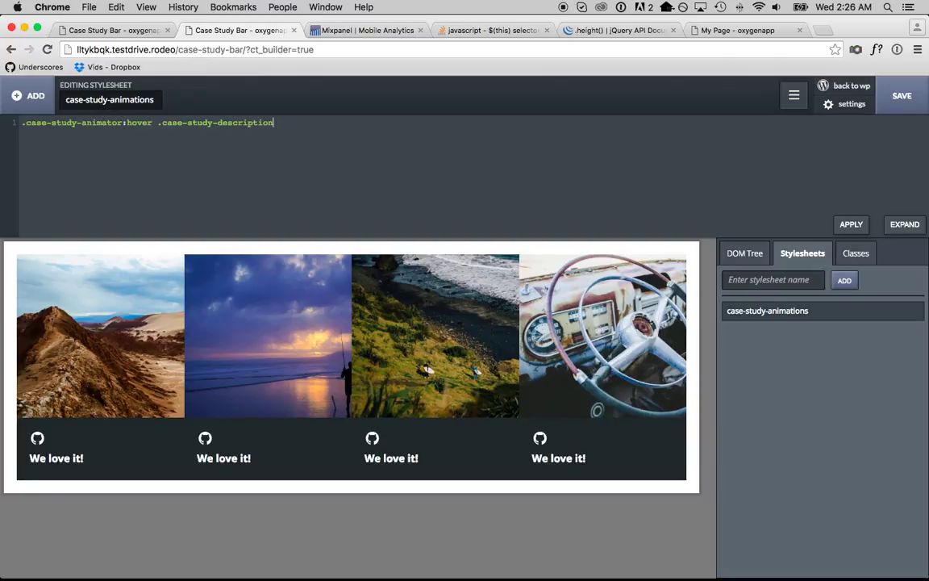
{"action": "type", "text": "{"}
{"action": "key", "text": "Return"}
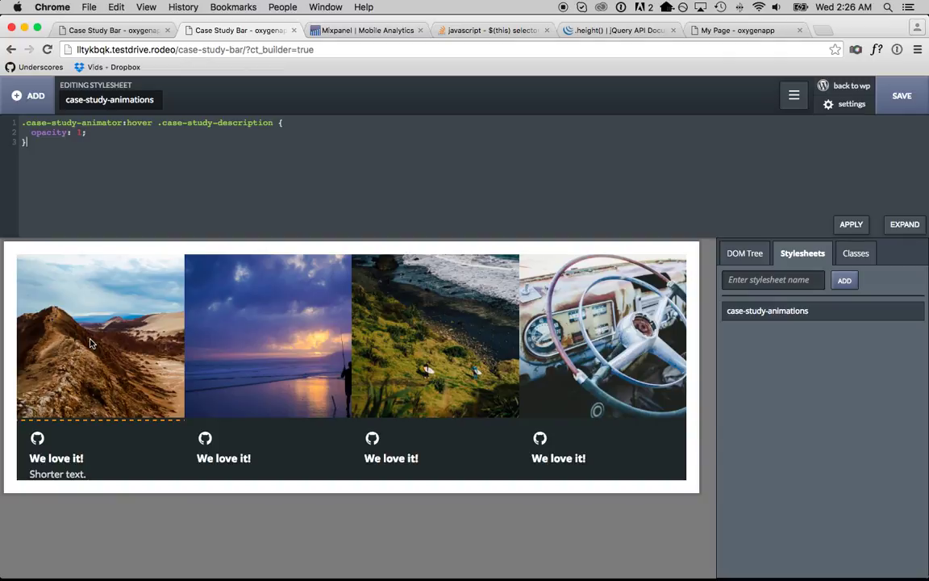
{"action": "mouse_move", "coordinate": [262, 320]}
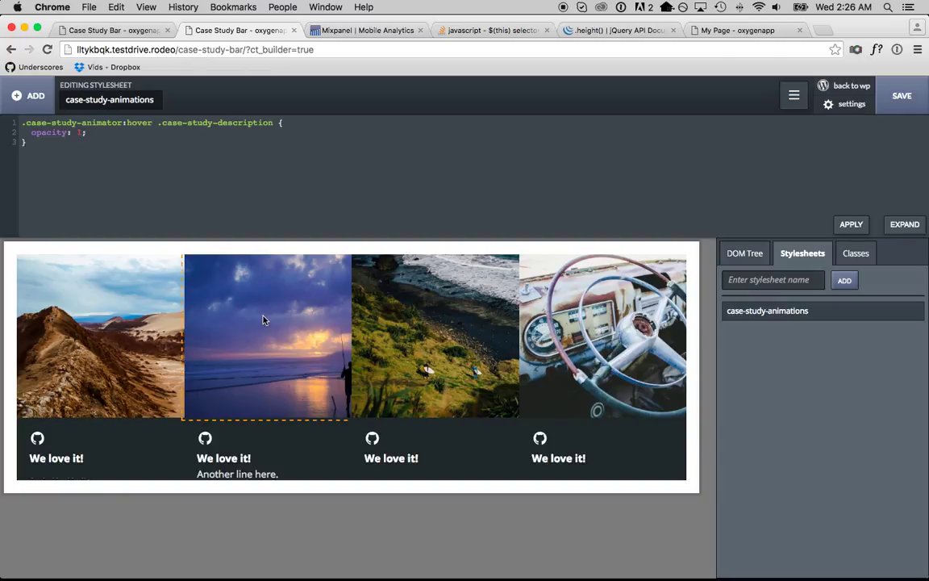
{"action": "left_click", "coordinate": [79, 475]}
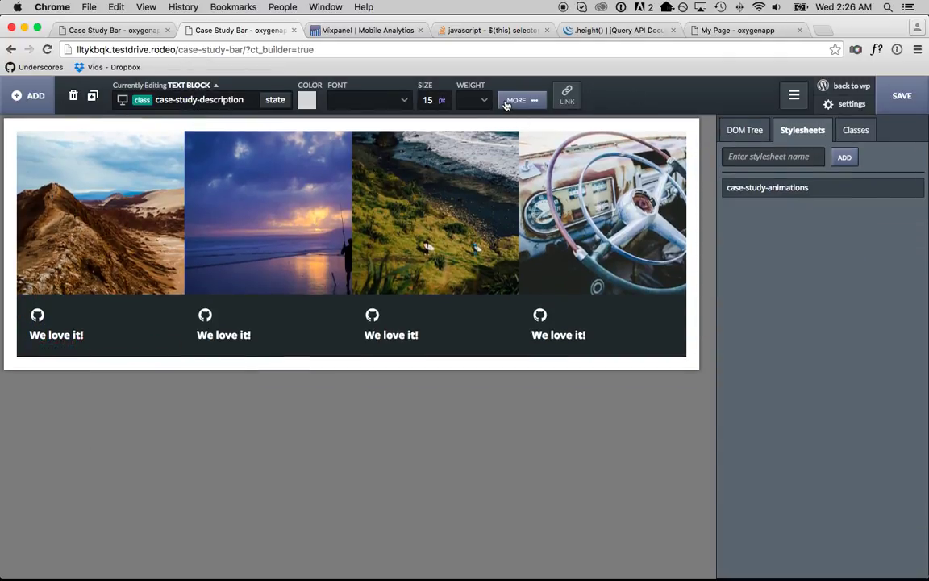
Step: Add a transition (.3s all ease-in) line to the description's custom CSS
{"action": "left_click", "coordinate": [516, 100]}
{"action": "left_click", "coordinate": [305, 126]}
{"action": "key", "text": "Return"}
{"action": "type", "text": "transition: .3s all ease-in;"}
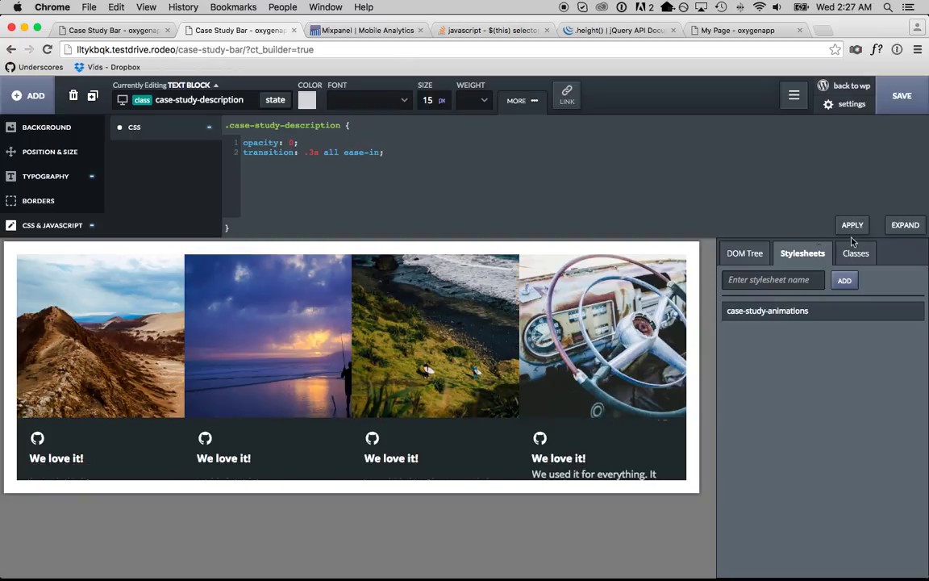
Step: Check the live page, then apply and save the CSS changes in the builder
{"action": "left_click", "coordinate": [124, 30]}
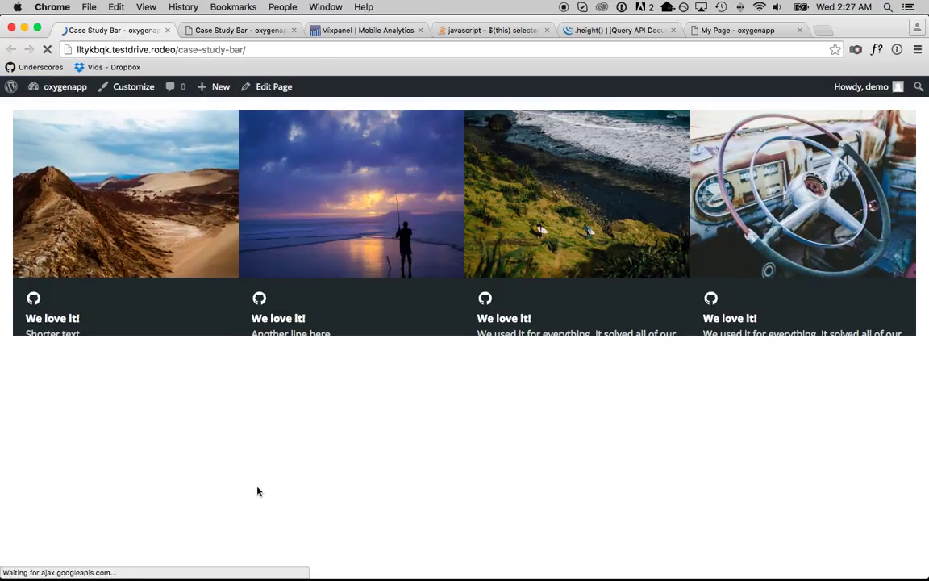
{"action": "left_click", "coordinate": [267, 32]}
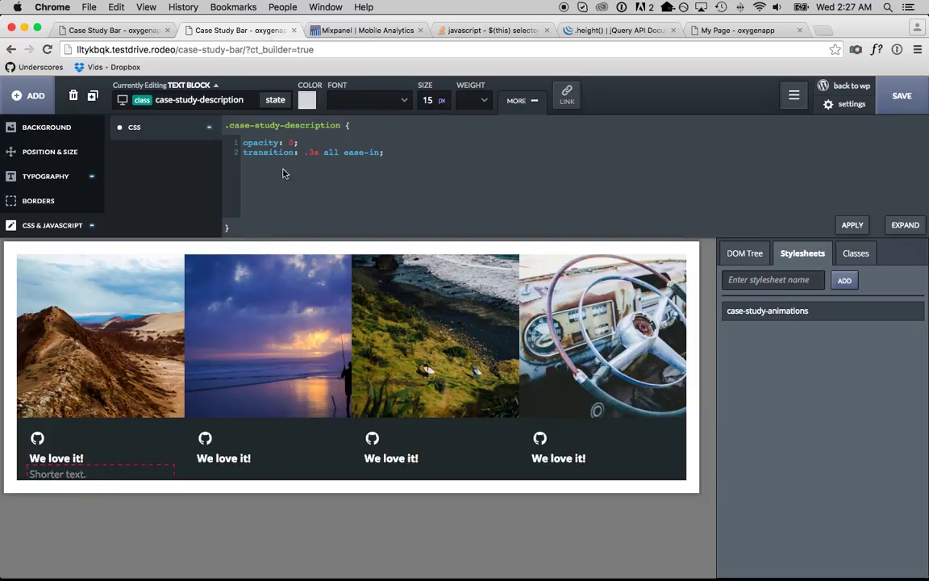
{"action": "left_click", "coordinate": [851, 225]}
{"action": "left_click", "coordinate": [900, 95]}
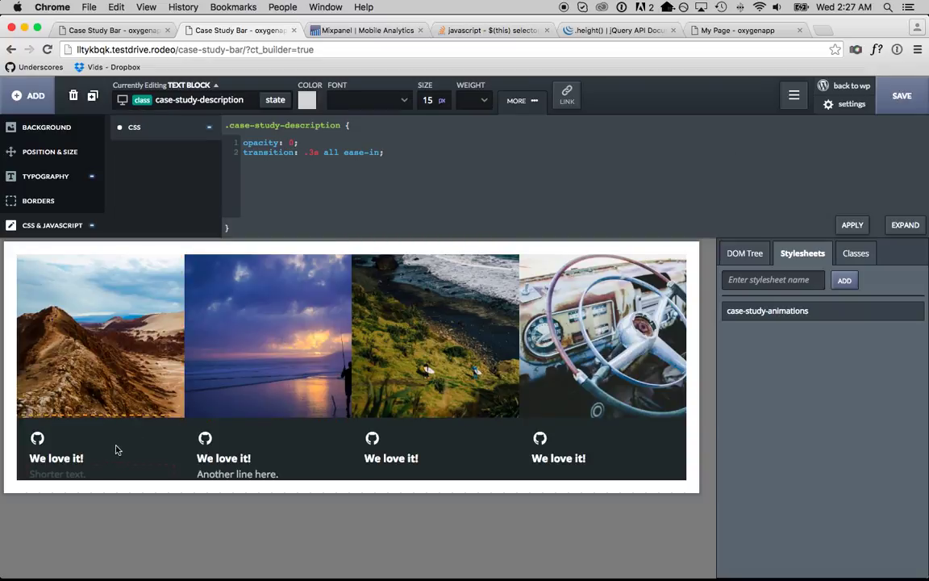
{"action": "left_click", "coordinate": [113, 30]}
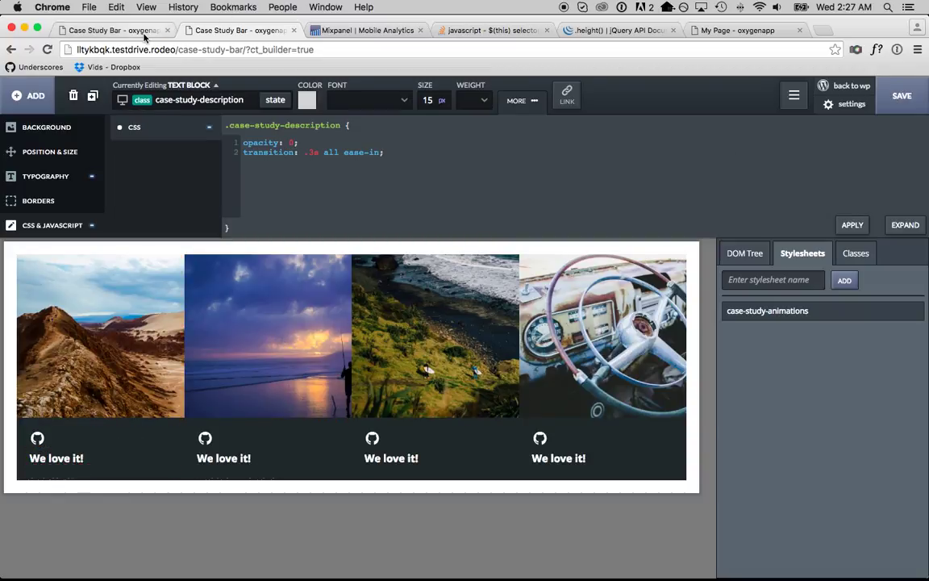
Step: Reload the live page and test the slide-up and fade-in on each of the four cards
{"action": "key", "text": "super+r"}
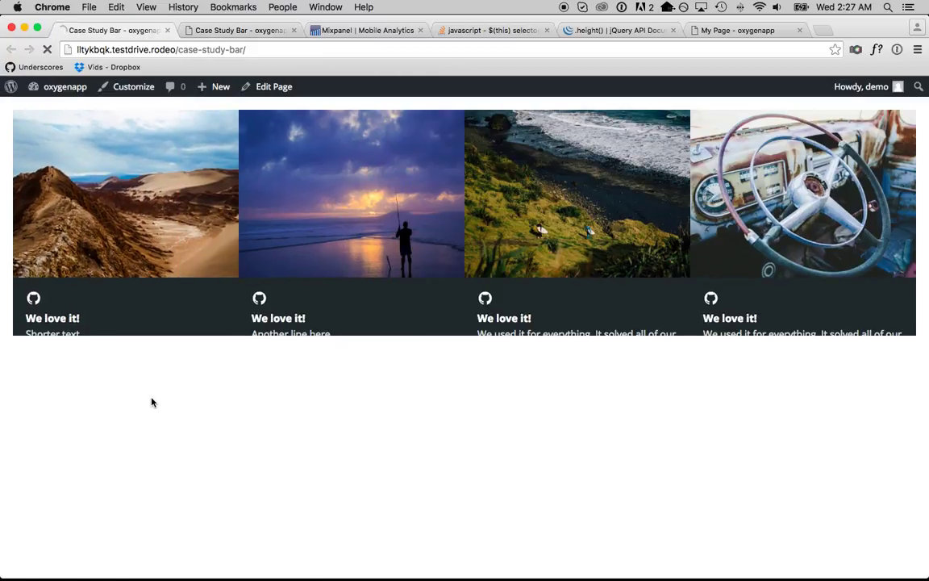
{"action": "mouse_move", "coordinate": [125, 276]}
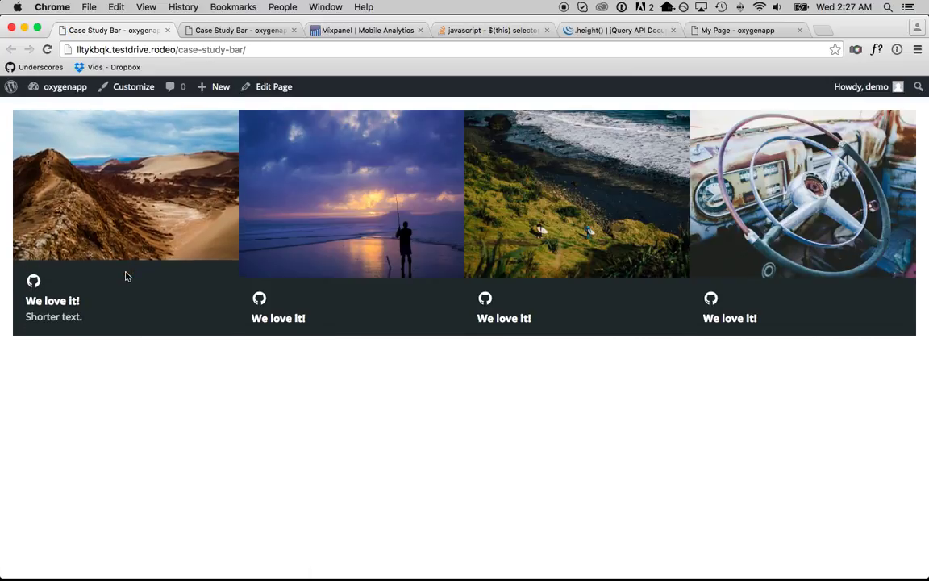
{"action": "mouse_move", "coordinate": [314, 279]}
{"action": "mouse_move", "coordinate": [533, 281]}
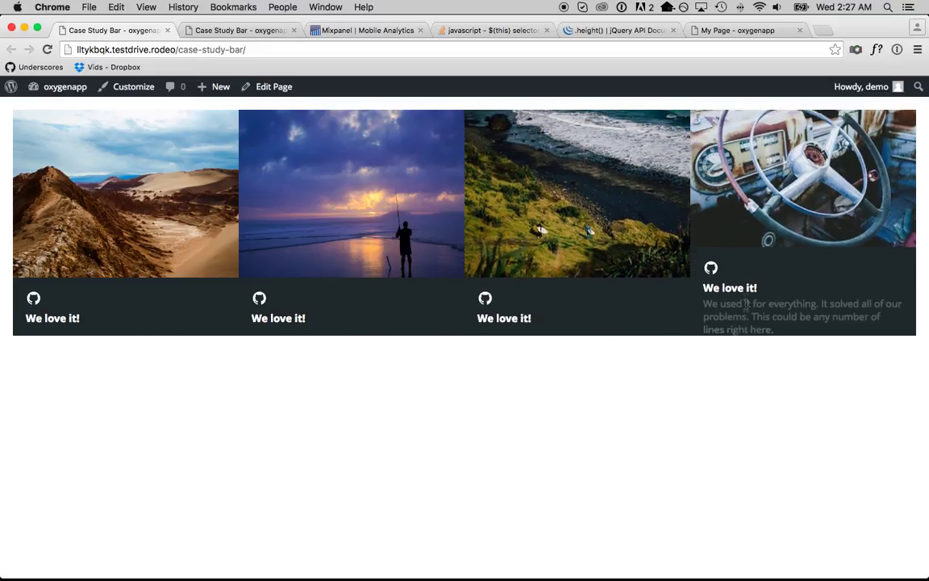
{"action": "mouse_move", "coordinate": [574, 301]}
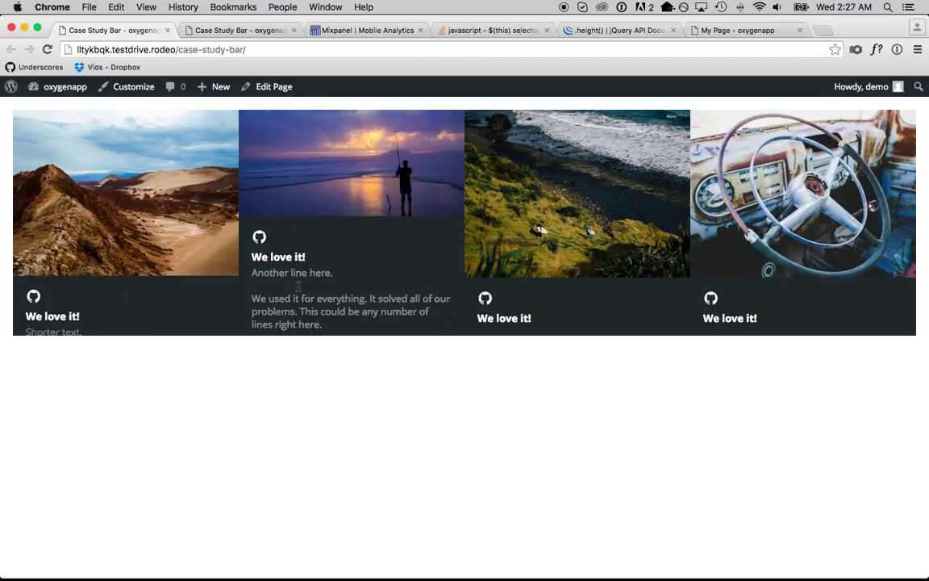
{"action": "mouse_move", "coordinate": [794, 289]}
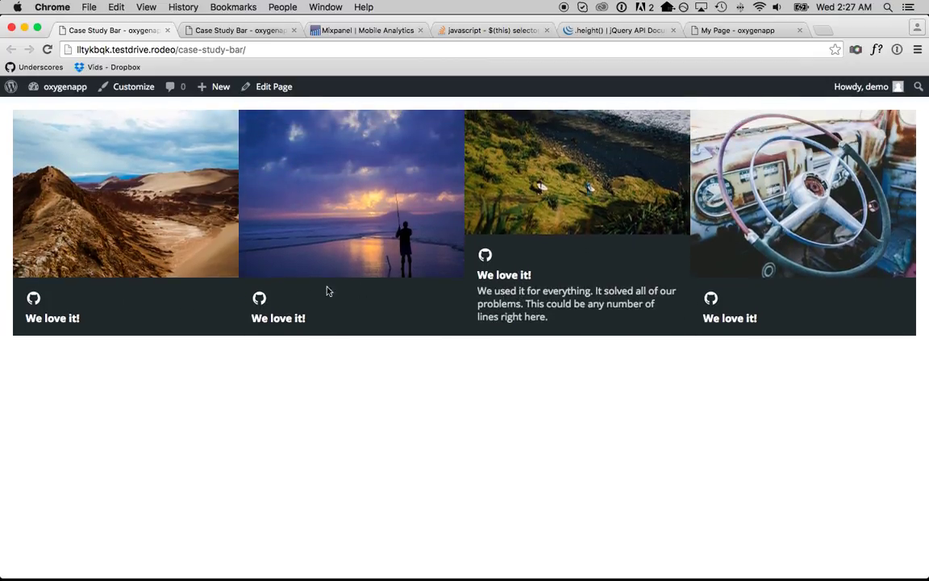
{"action": "mouse_move", "coordinate": [79, 280]}
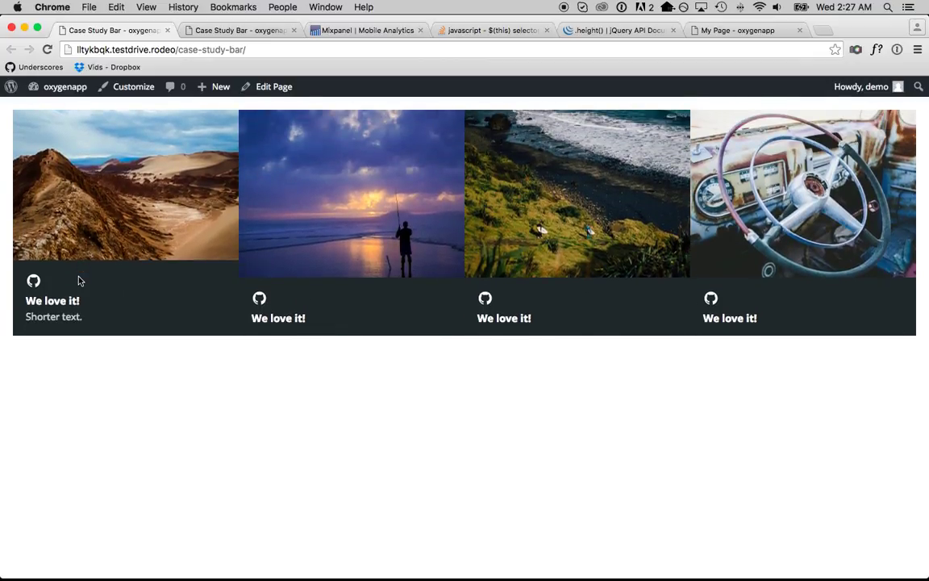
Step: Load oxygenapp.com/try in a new browser tab
{"action": "left_click", "coordinate": [224, 31]}
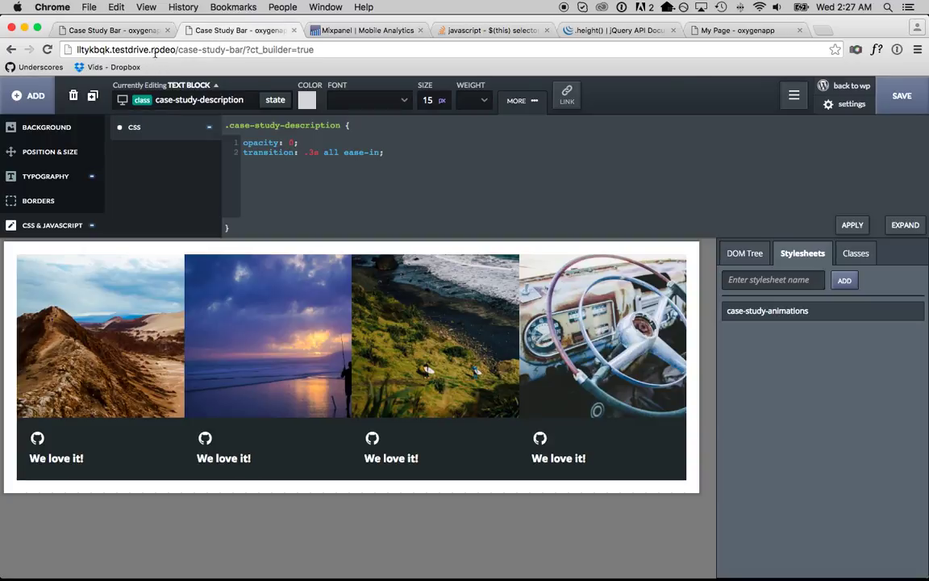
{"action": "left_click", "coordinate": [114, 48]}
{"action": "key", "text": "super+t"}
{"action": "type", "text": "o"}
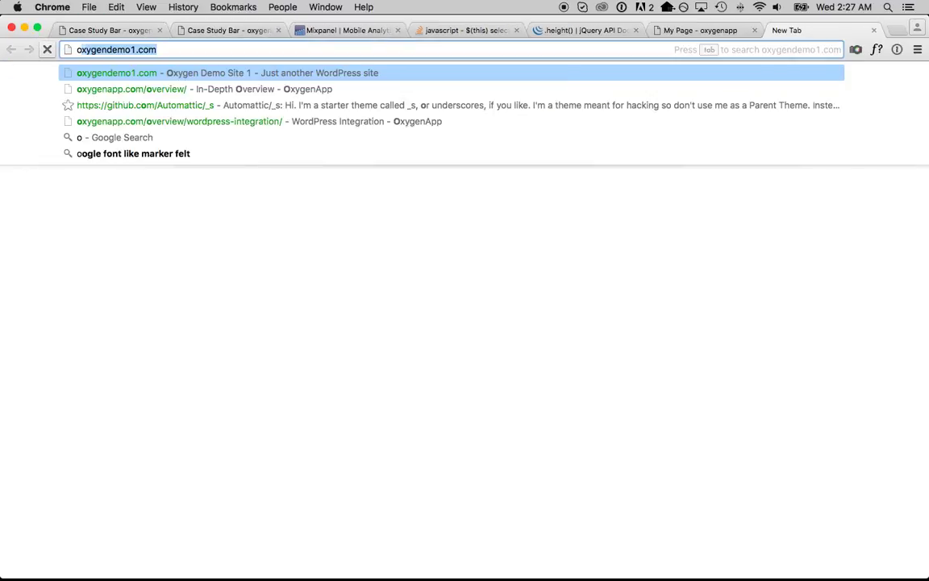
{"action": "type", "text": "xygenapp.com/try"}
{"action": "key", "text": "Return"}
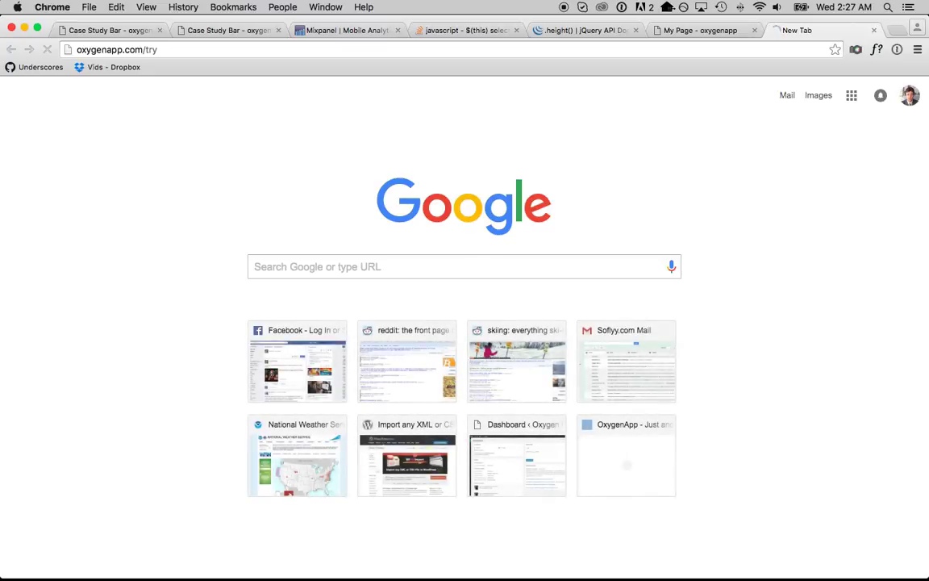